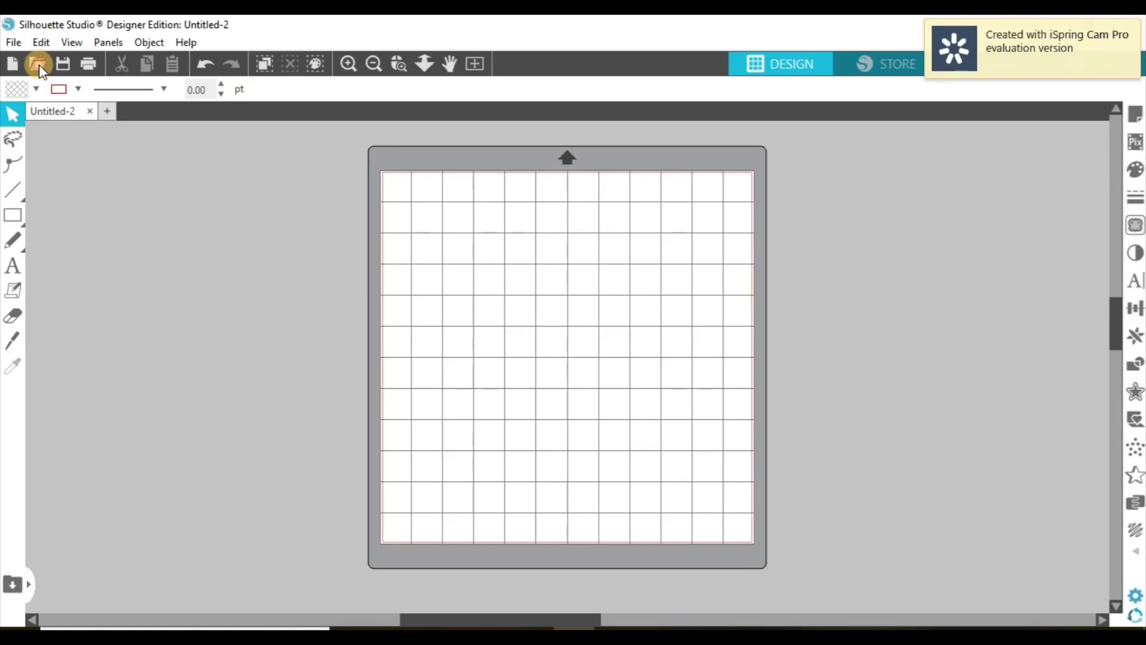
# Step: Open MemojiThumbsUp.png from disk as its own document
pyautogui.click(38, 64)
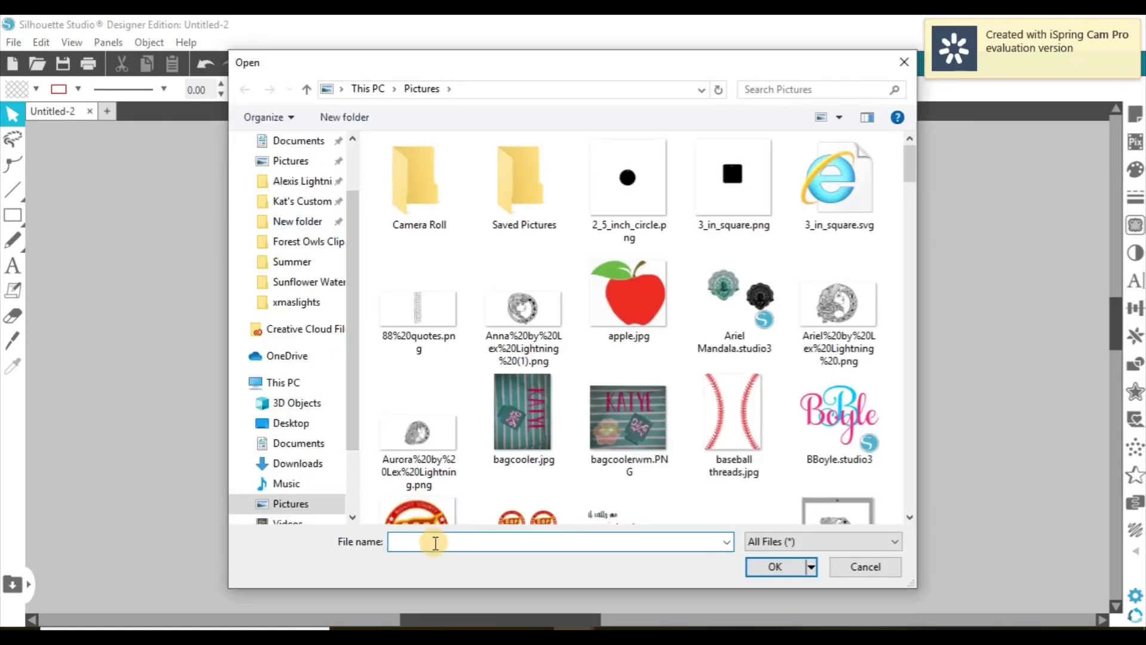
pyautogui.write('Mem')
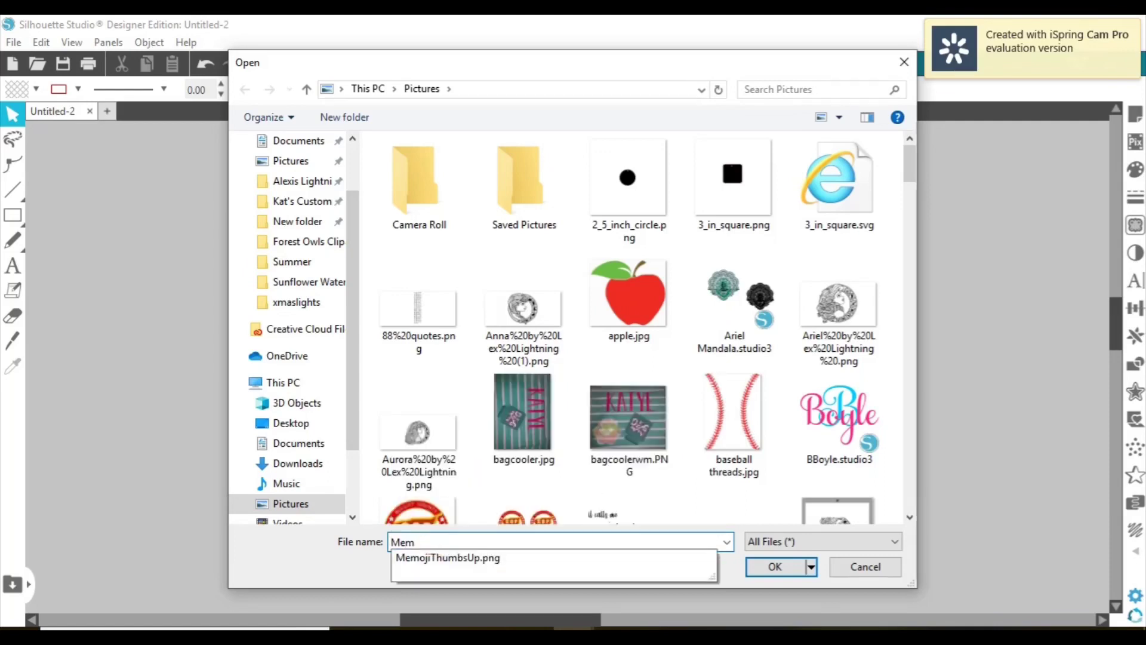
pyautogui.click(511, 564)
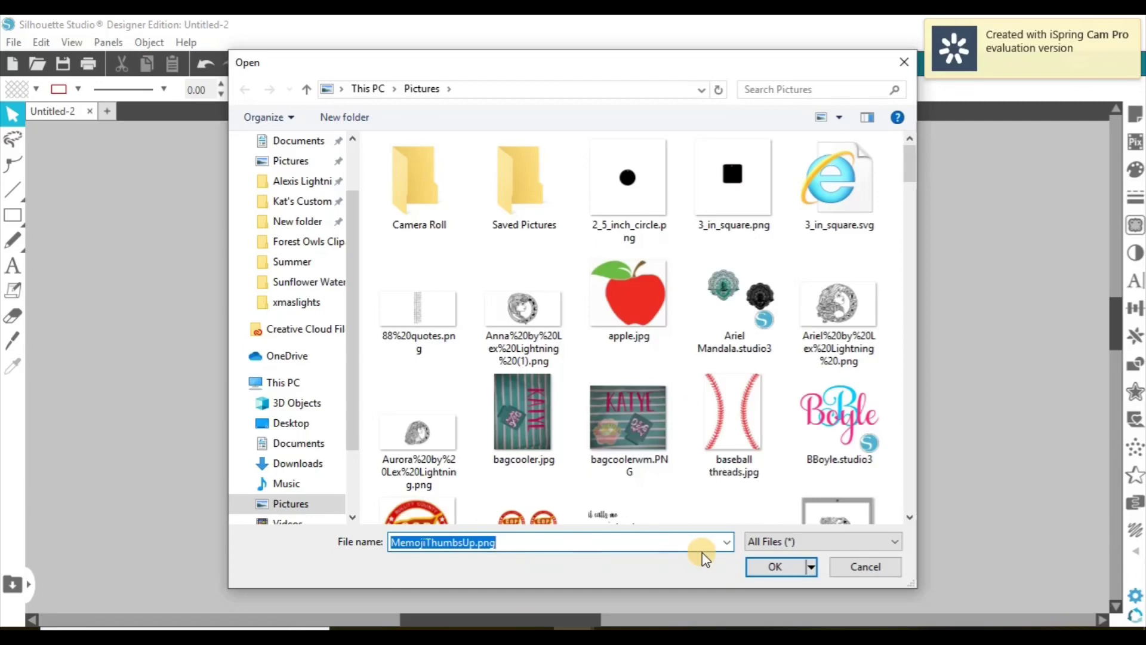
pyautogui.click(790, 565)
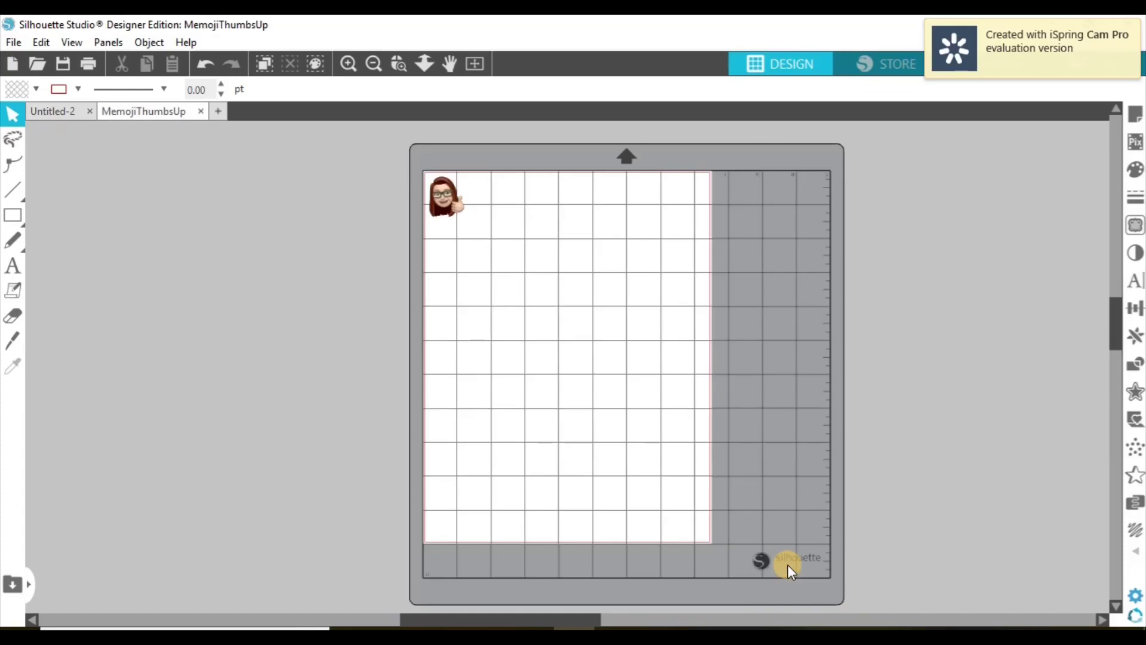
# Step: Scale the memoji to 6.082 × 6.082 in and place it at X 0.916, Y 0.545
pyautogui.click(450, 219)
pyautogui.moveTo(477, 225); pyautogui.dragTo(625, 382)
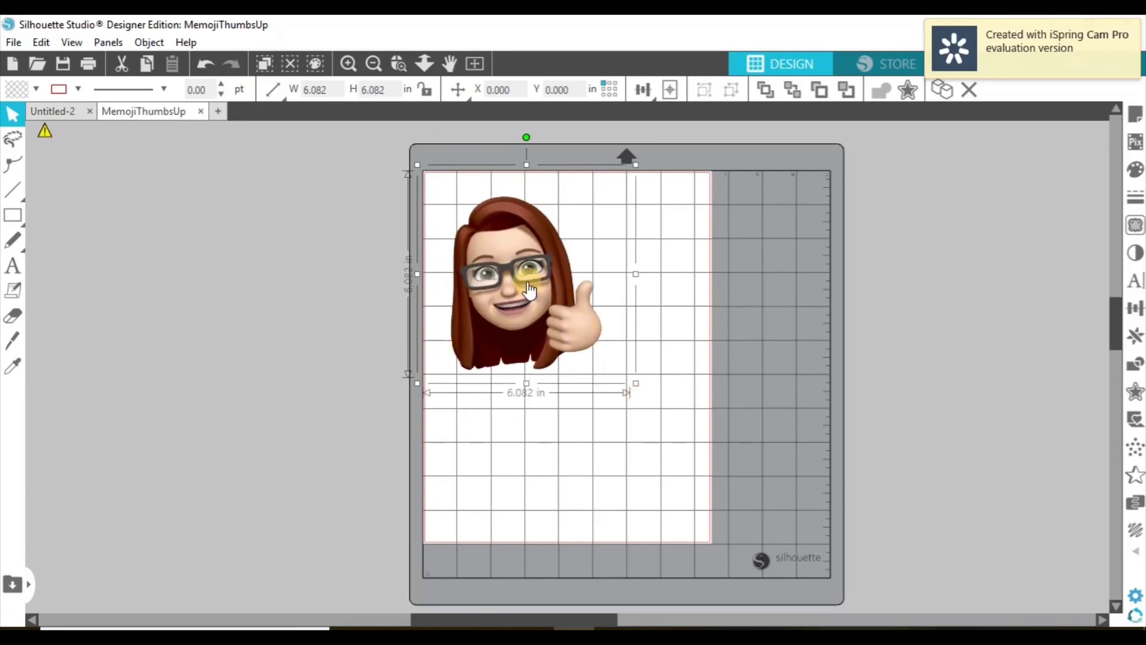
pyautogui.moveTo(526, 282); pyautogui.dragTo(561, 302)
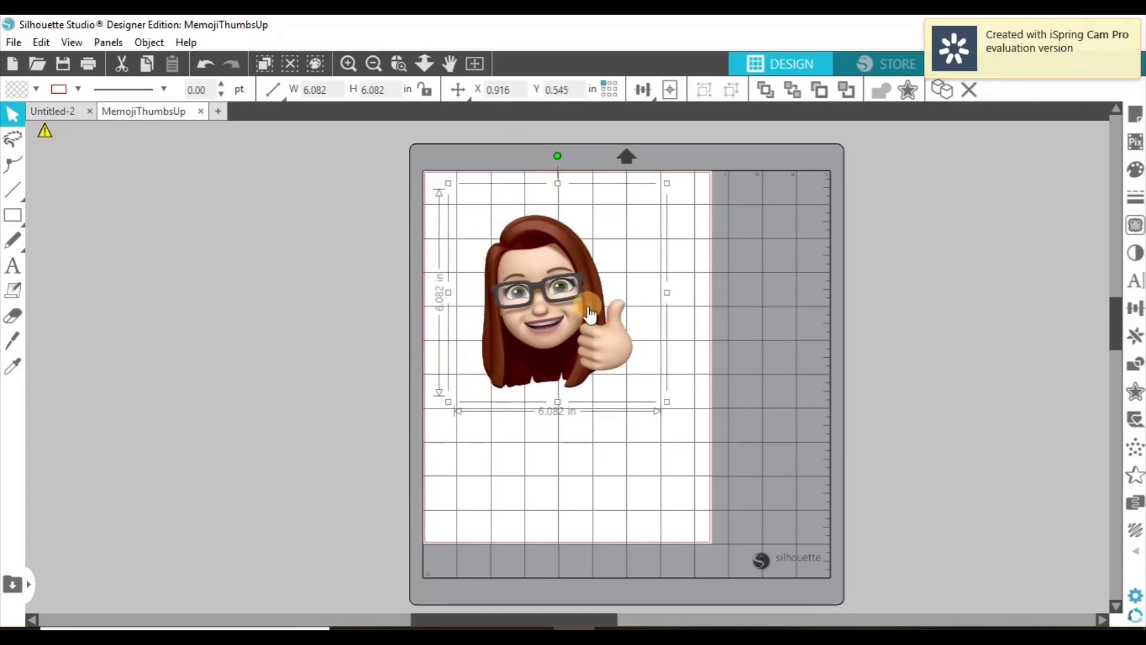
pyautogui.click(679, 324)
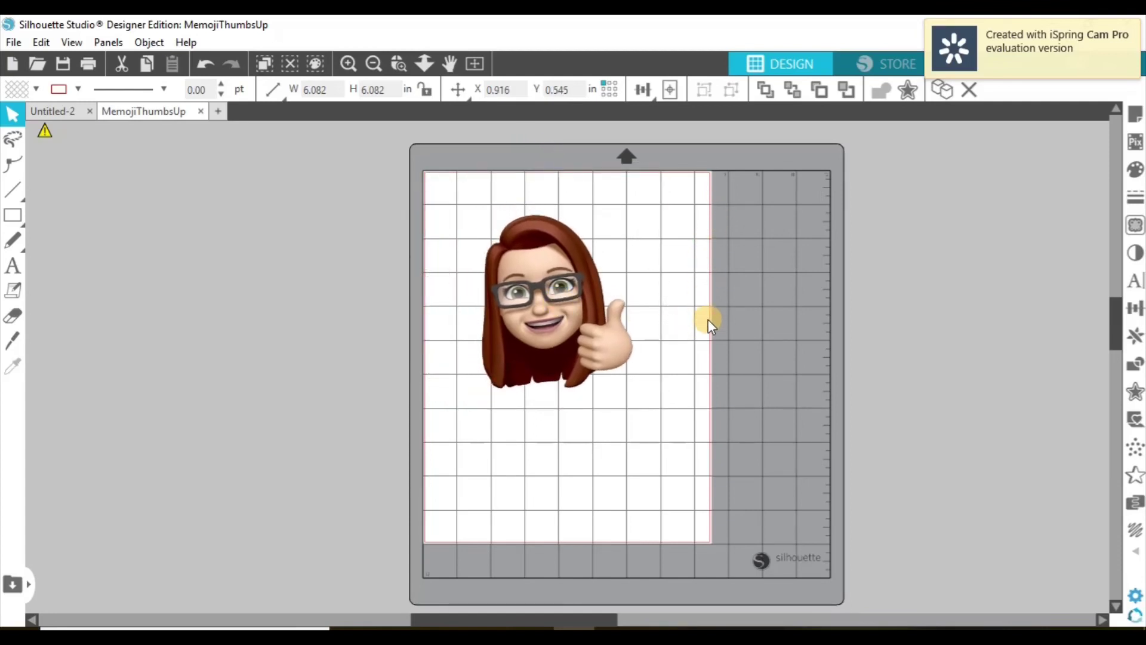
pyautogui.click(710, 493)
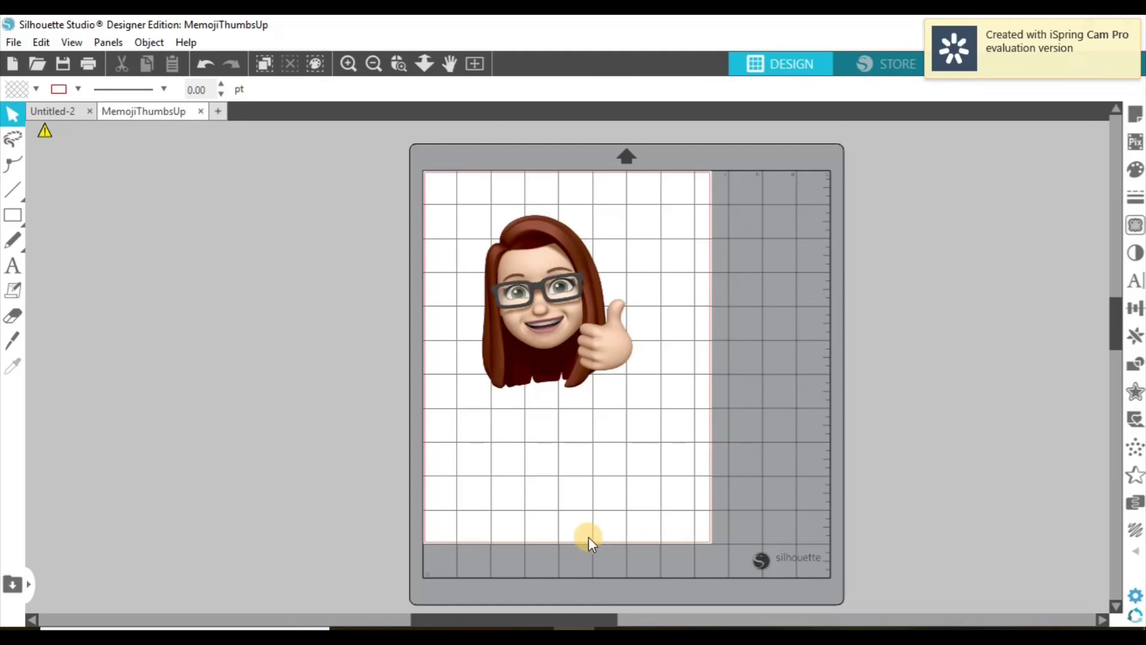
# Step: In Page Setup, switch the media size to 12x12 and back to Letter (8.5 × 11 in)
pyautogui.click(1135, 122)
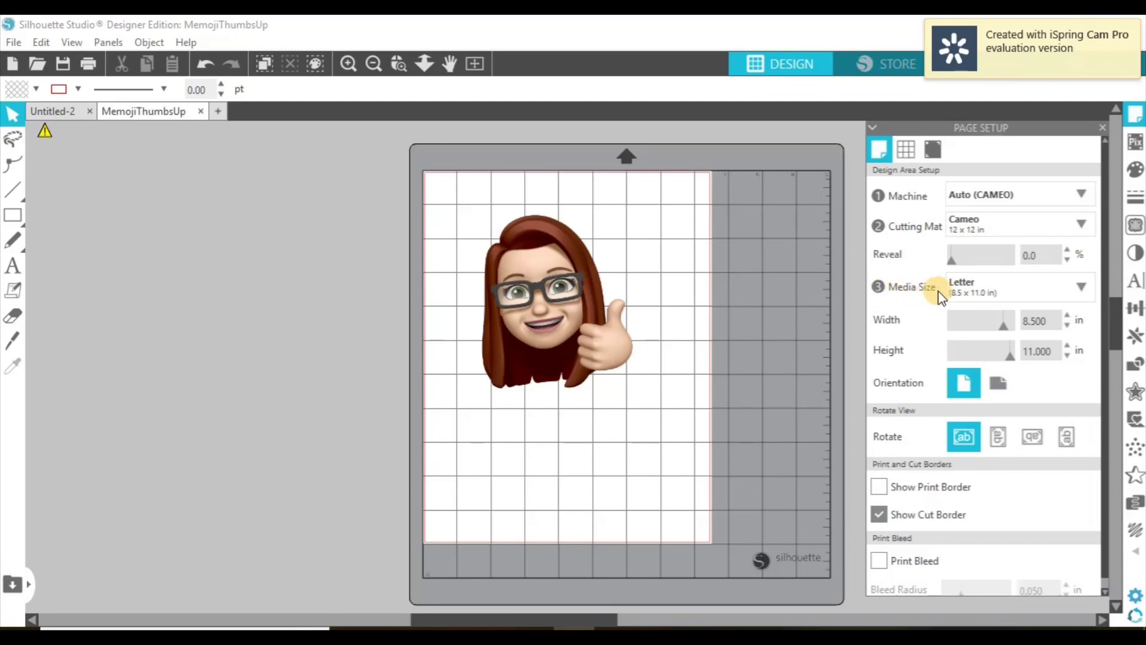
pyautogui.click(961, 289)
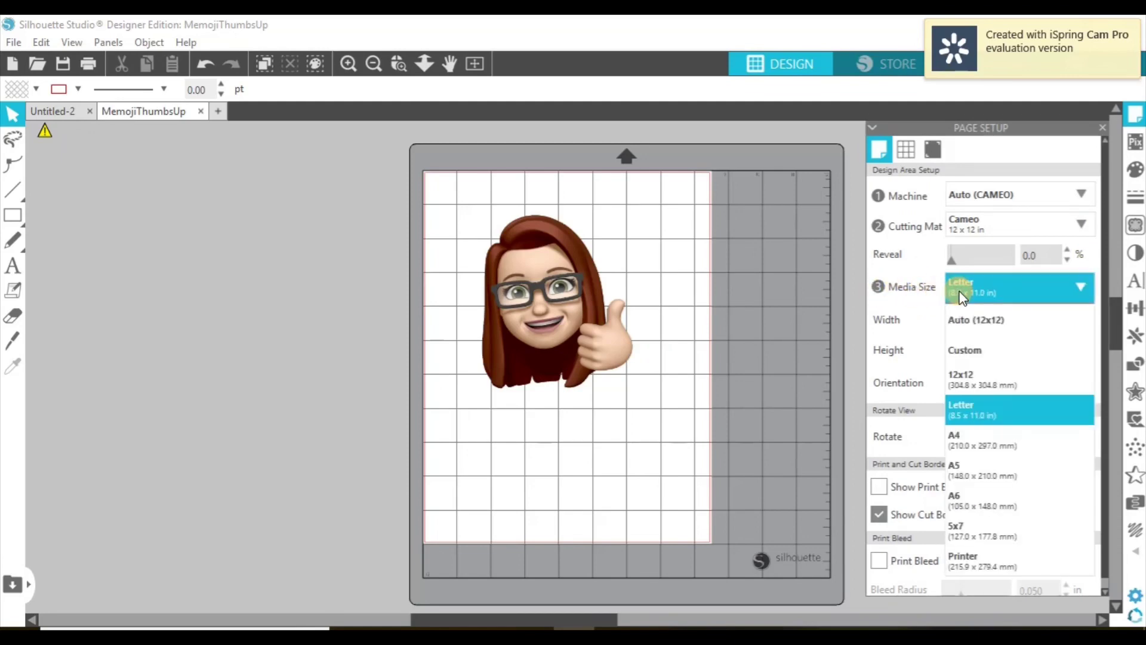
pyautogui.click(971, 376)
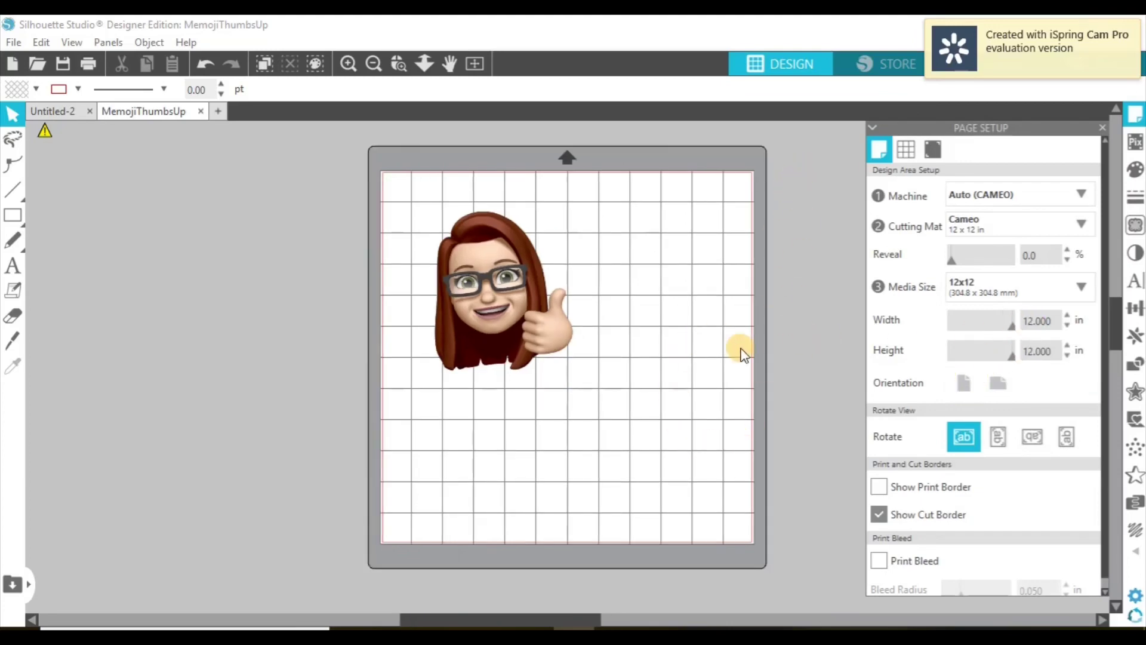
pyautogui.click(1017, 293)
pyautogui.click(968, 411)
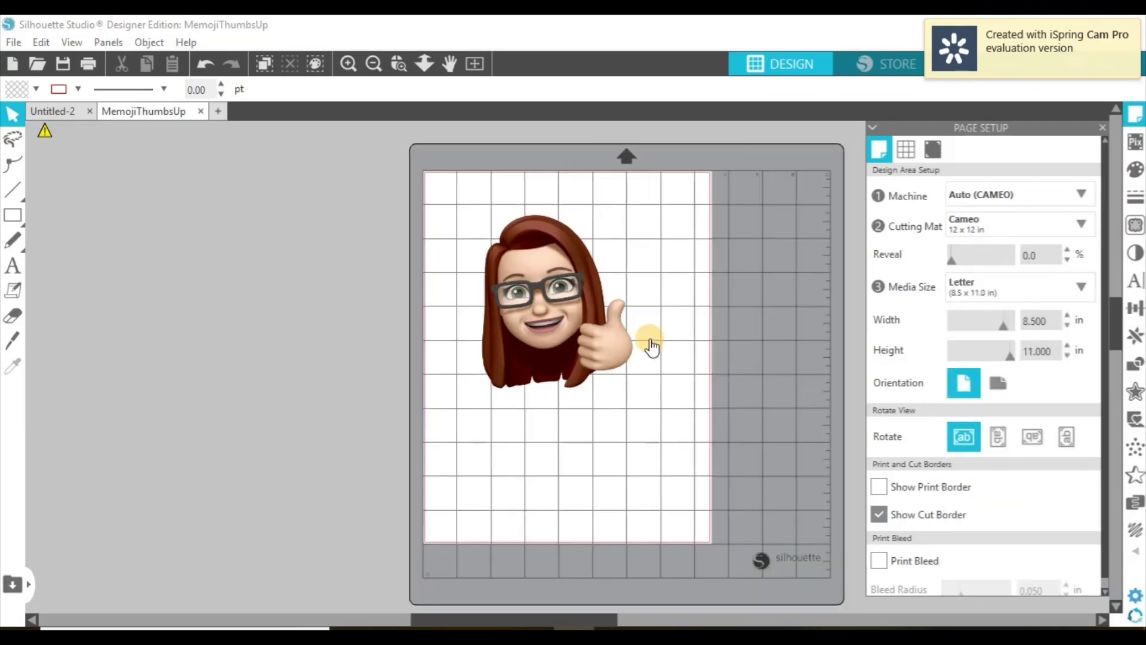
# Step: Nudge the memoji right and down to X 1.510, Y 0.842
pyautogui.moveTo(533, 316); pyautogui.dragTo(554, 326)
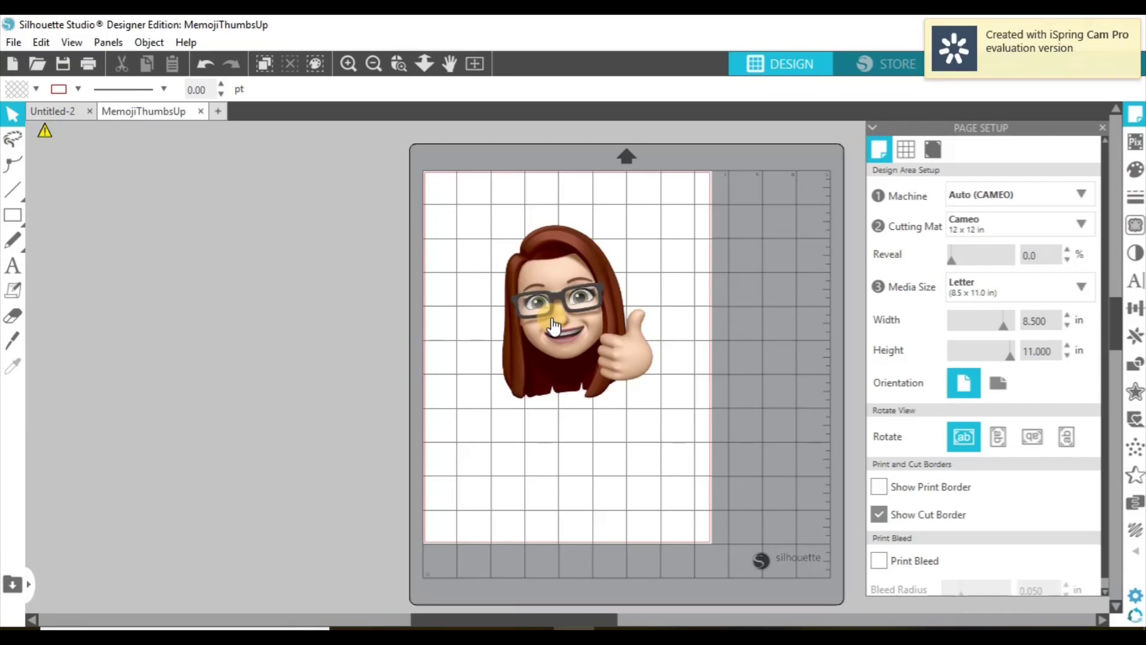
pyautogui.rightClick(553, 323)
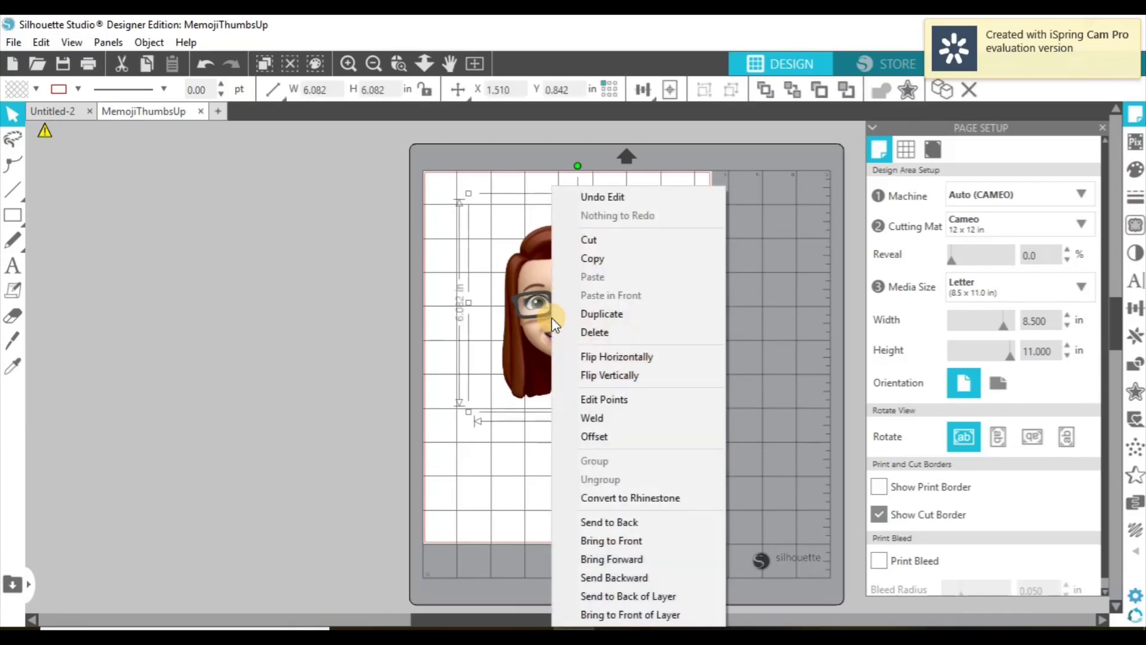
pyautogui.click(768, 326)
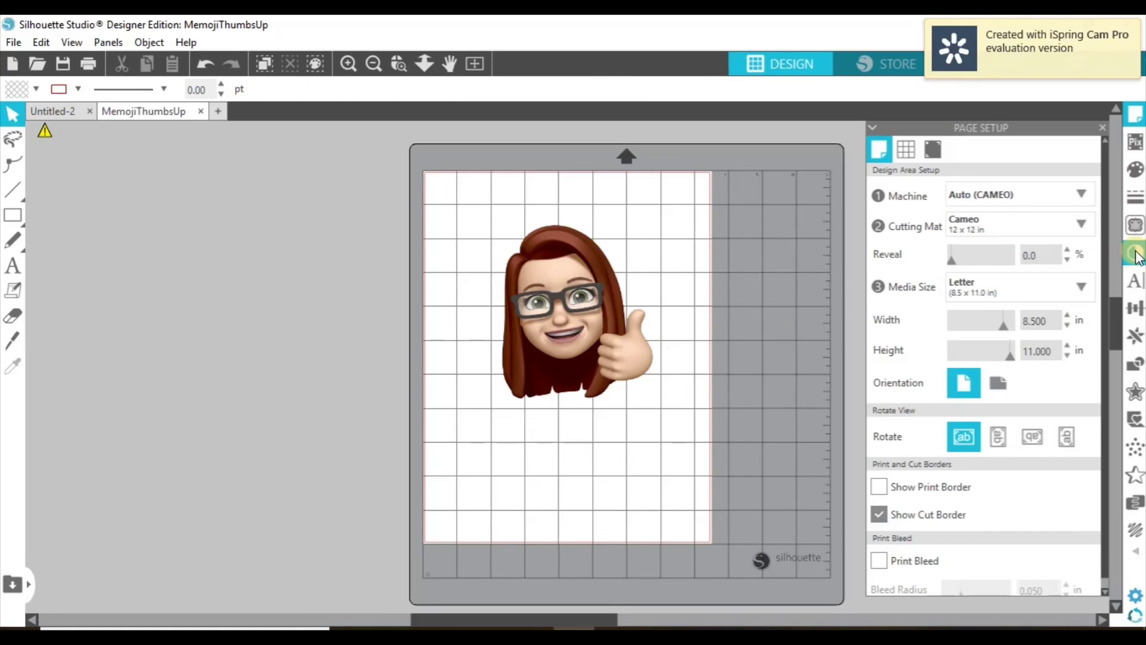
# Step: Mark a trace area around the memoji and trace its outer edge at 94% threshold
pyautogui.click(1134, 230)
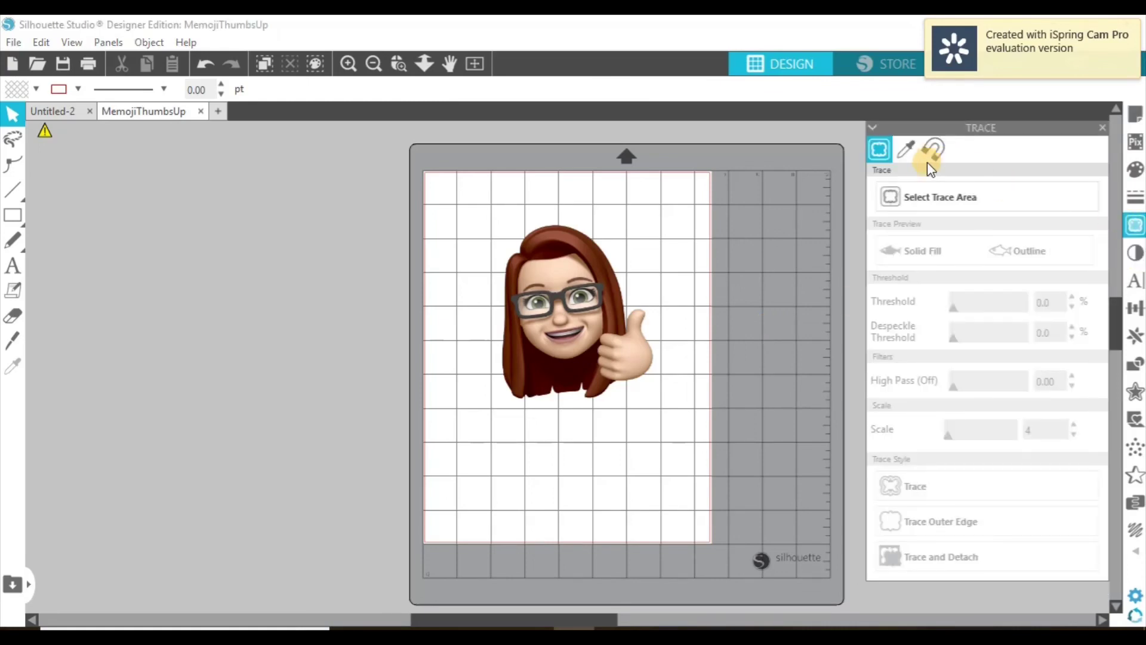
pyautogui.click(926, 197)
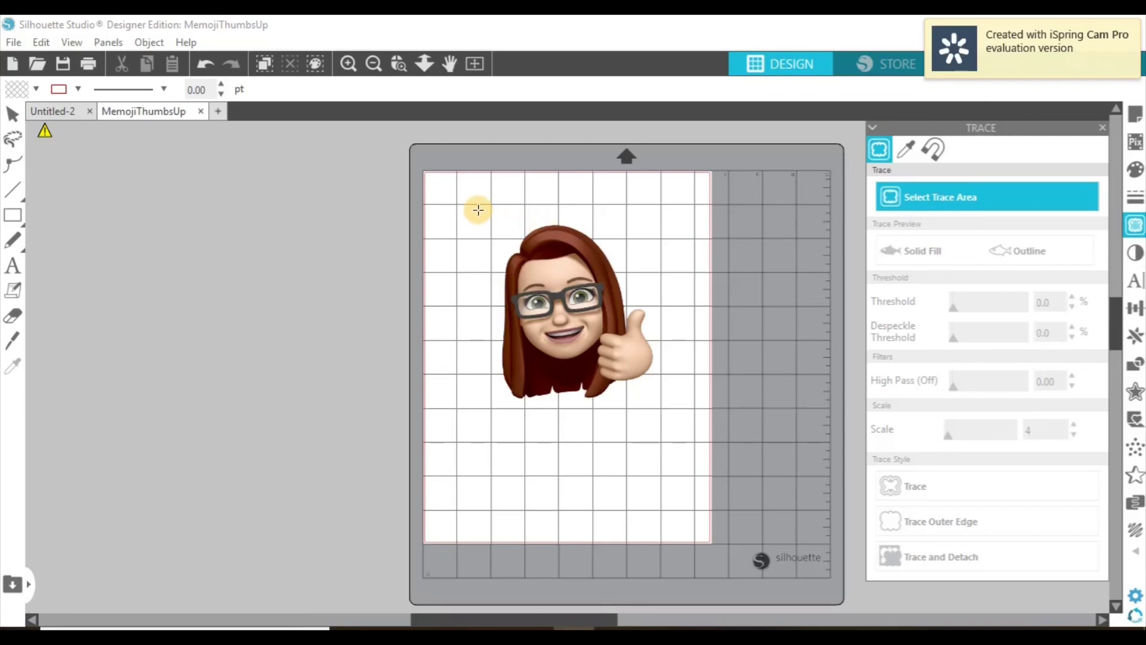
pyautogui.moveTo(477, 206)
pyautogui.mouseDown()
pyautogui.moveTo(610, 310)
pyautogui.moveTo(675, 431)
pyautogui.mouseUp()
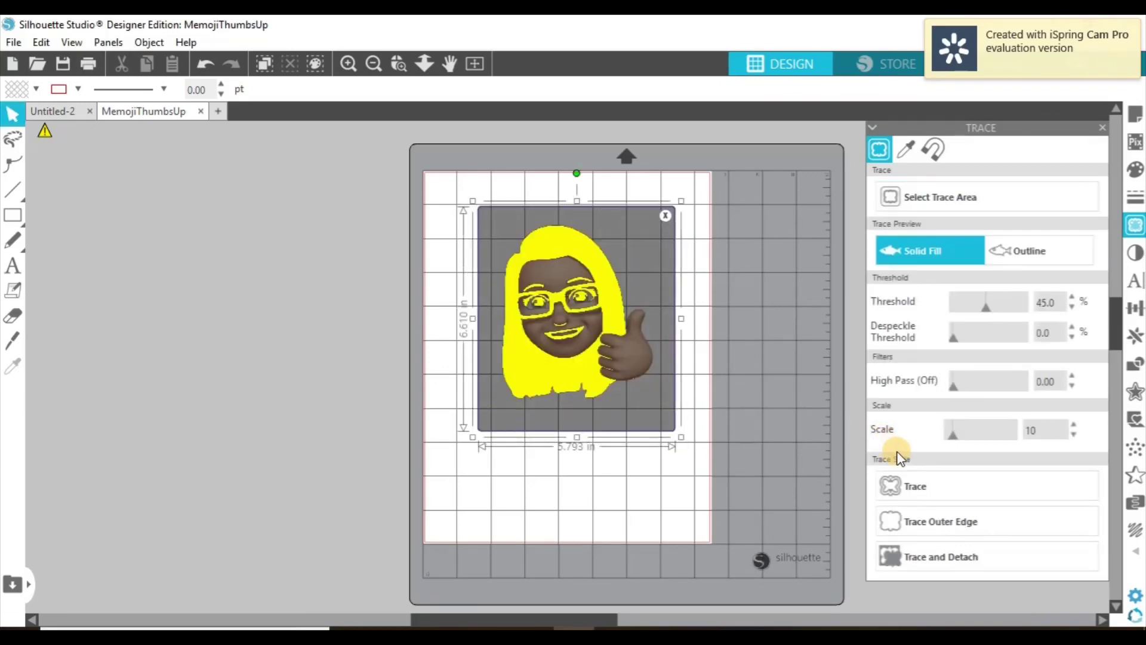
pyautogui.click(1004, 305)
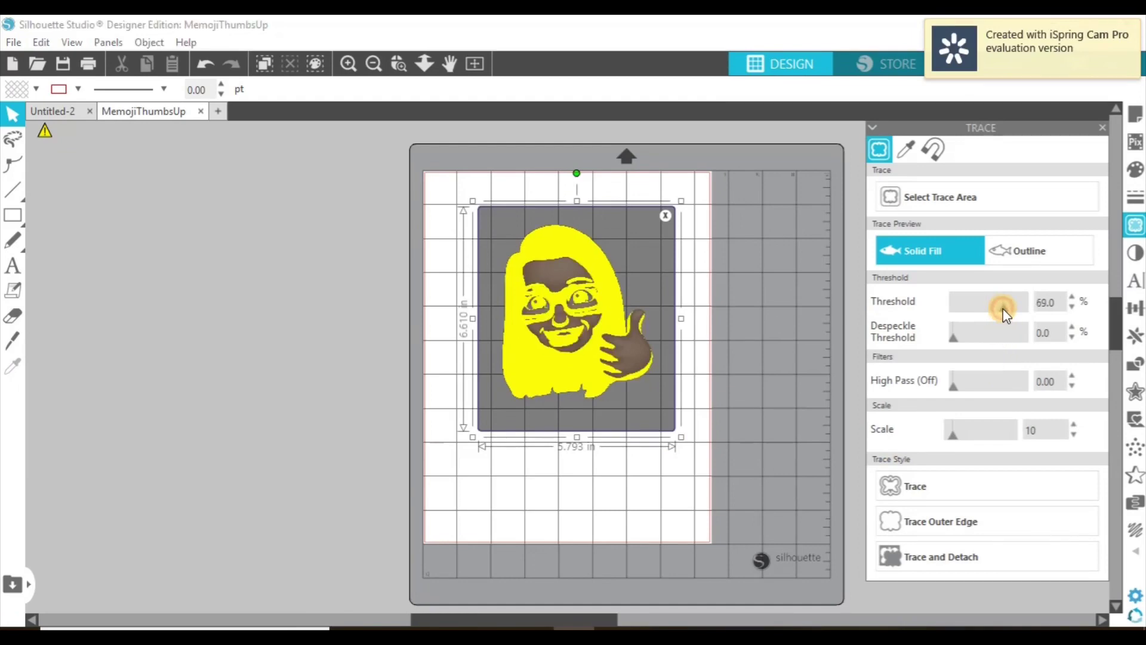
pyautogui.click(1016, 302)
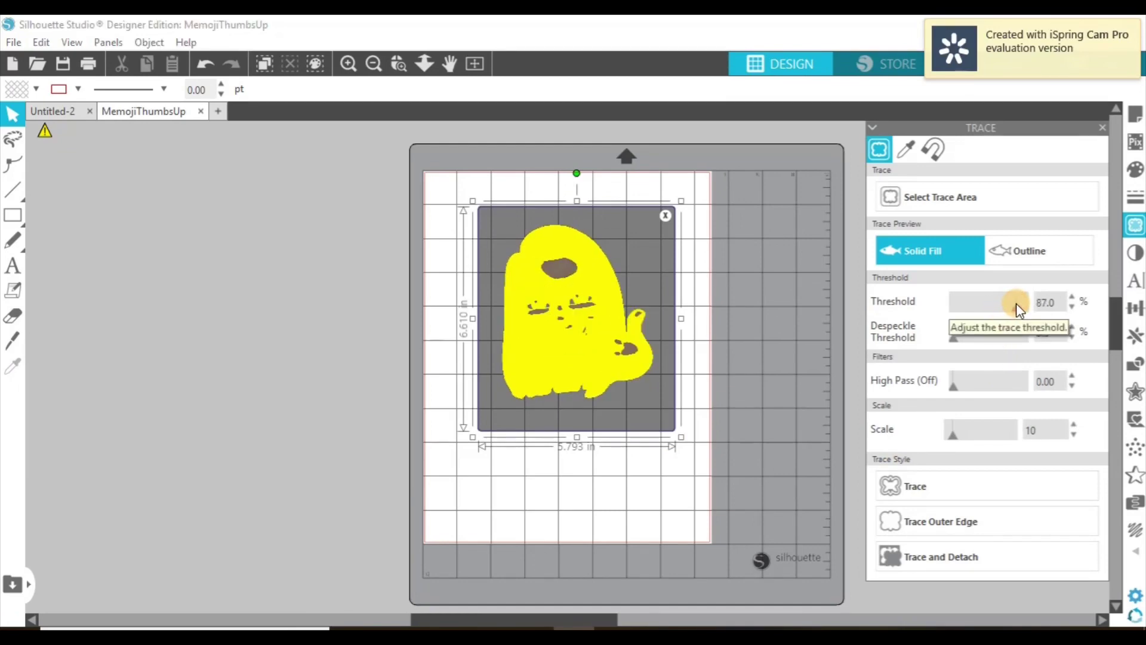
pyautogui.click(1022, 307)
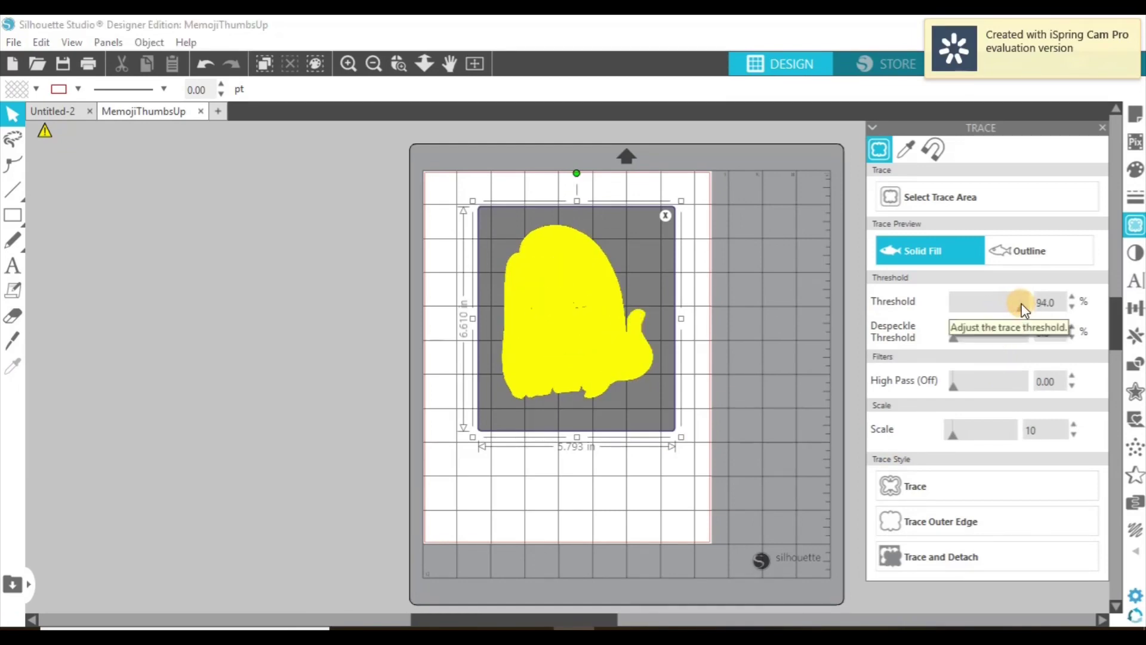
pyautogui.click(942, 524)
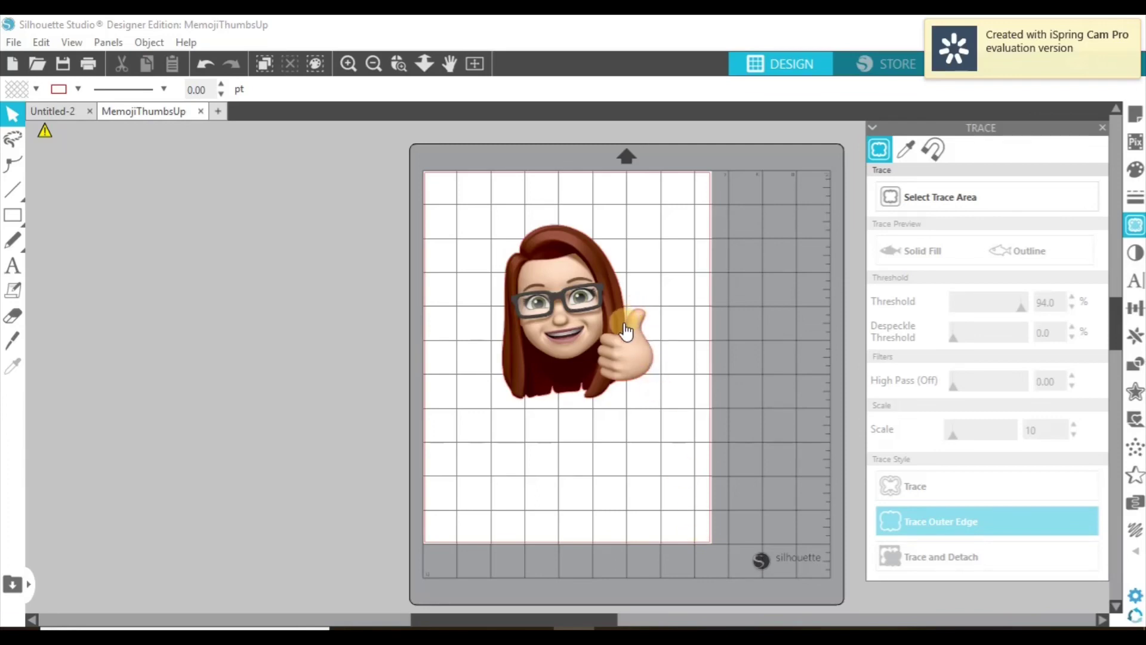
# Step: Crop the memoji together with its trace, confirming the result measures 4.446 × 5.123 in
pyautogui.click(550, 288)
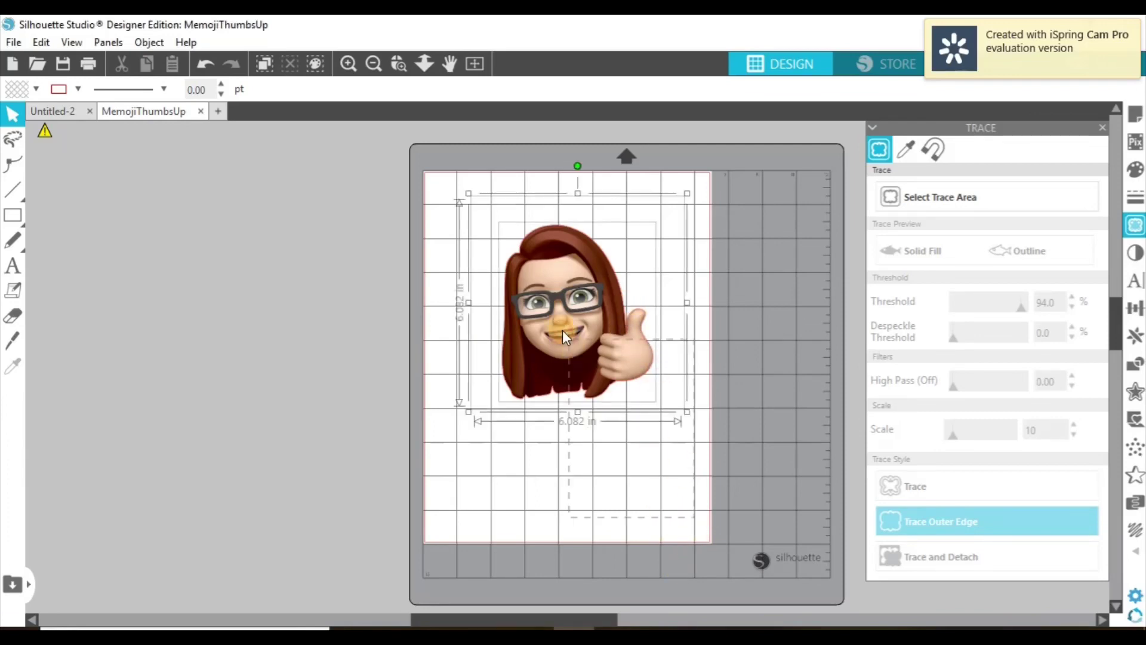
pyautogui.click(1132, 366)
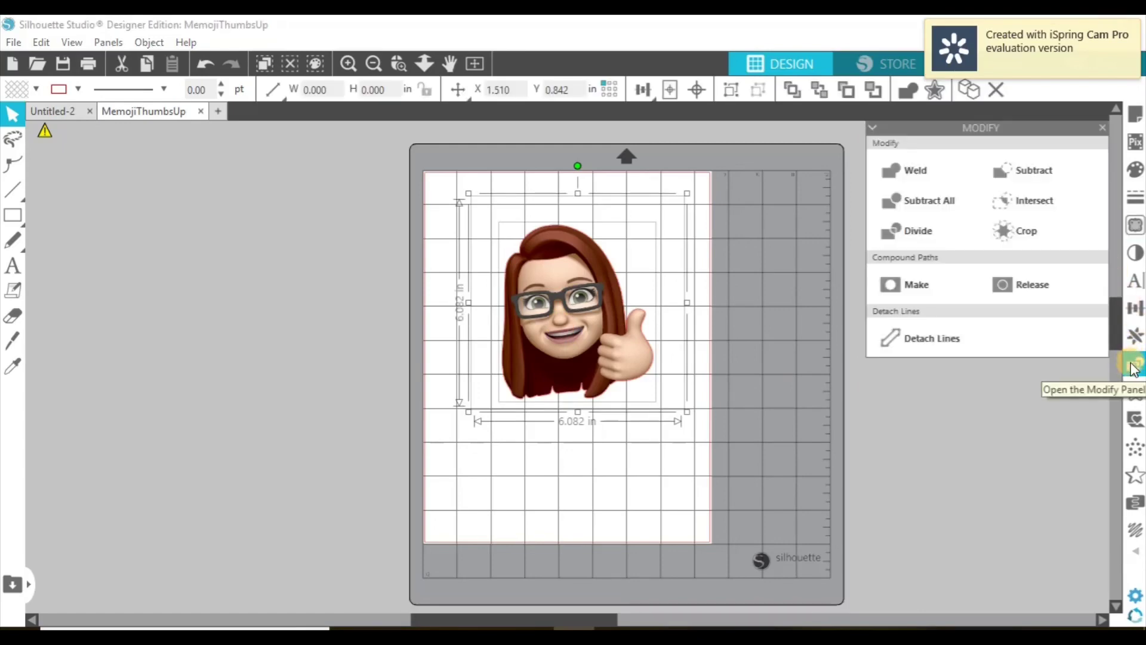
pyautogui.click(1036, 234)
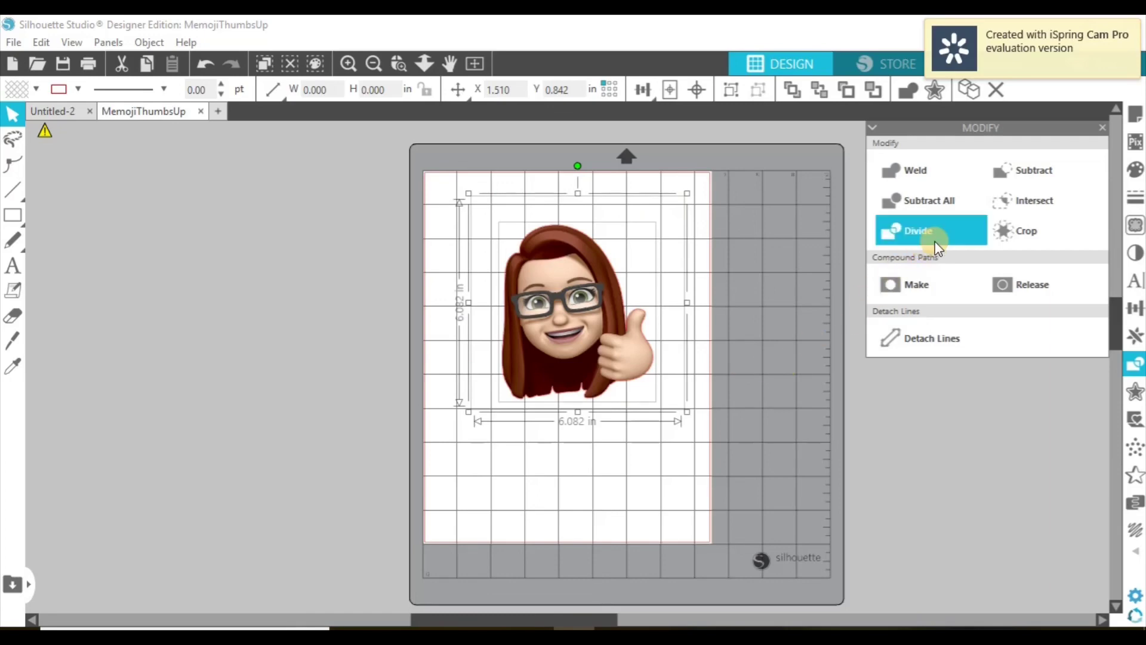
pyautogui.click(1035, 239)
pyautogui.click(698, 410)
pyautogui.moveTo(743, 436); pyautogui.dragTo(525, 314)
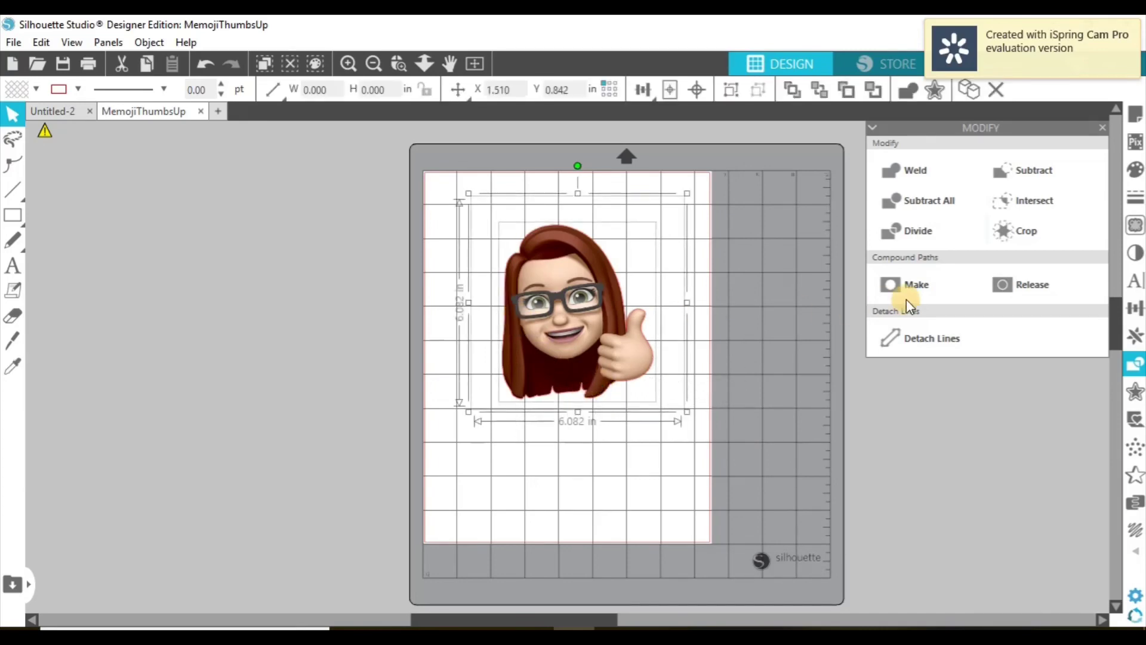
pyautogui.click(1028, 233)
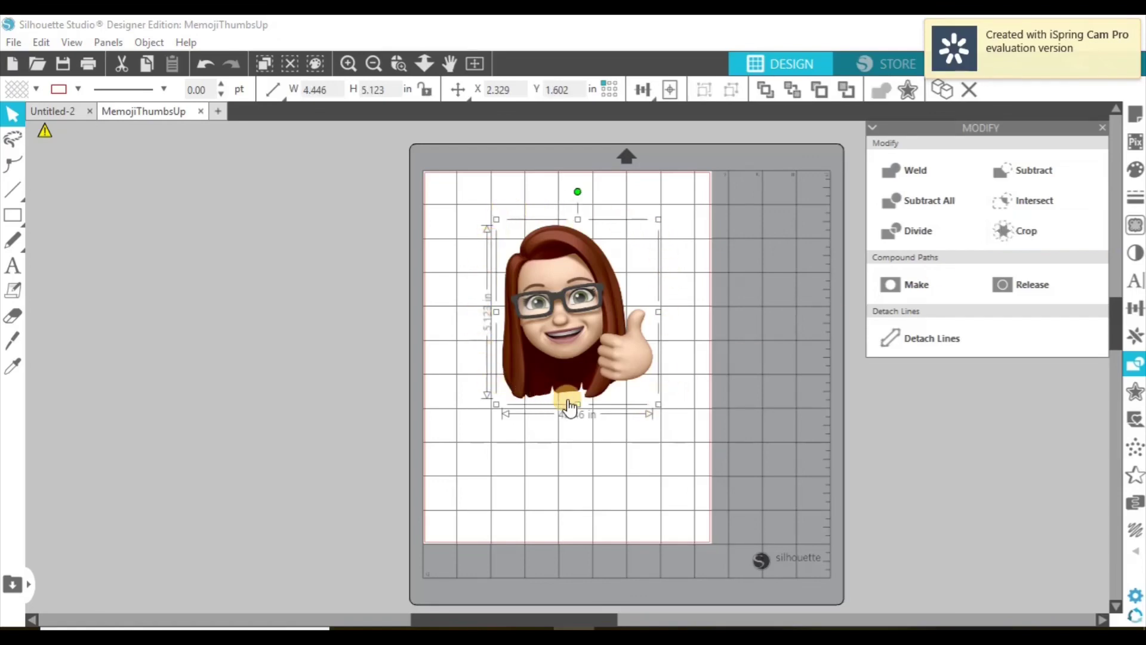
pyautogui.click(718, 395)
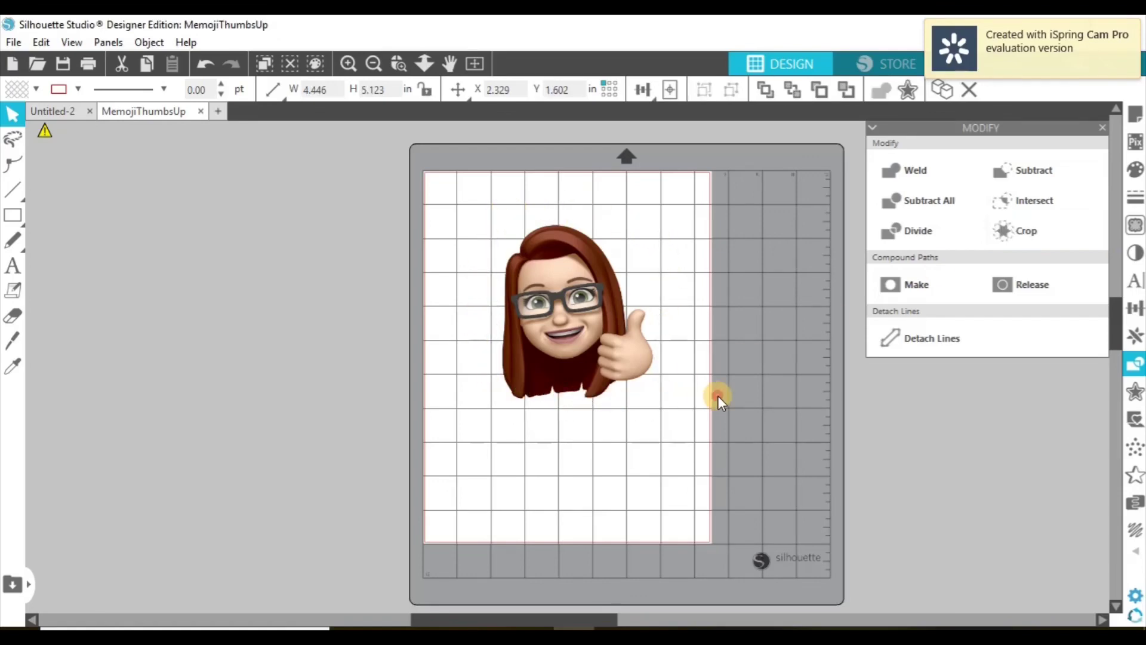
pyautogui.click(539, 342)
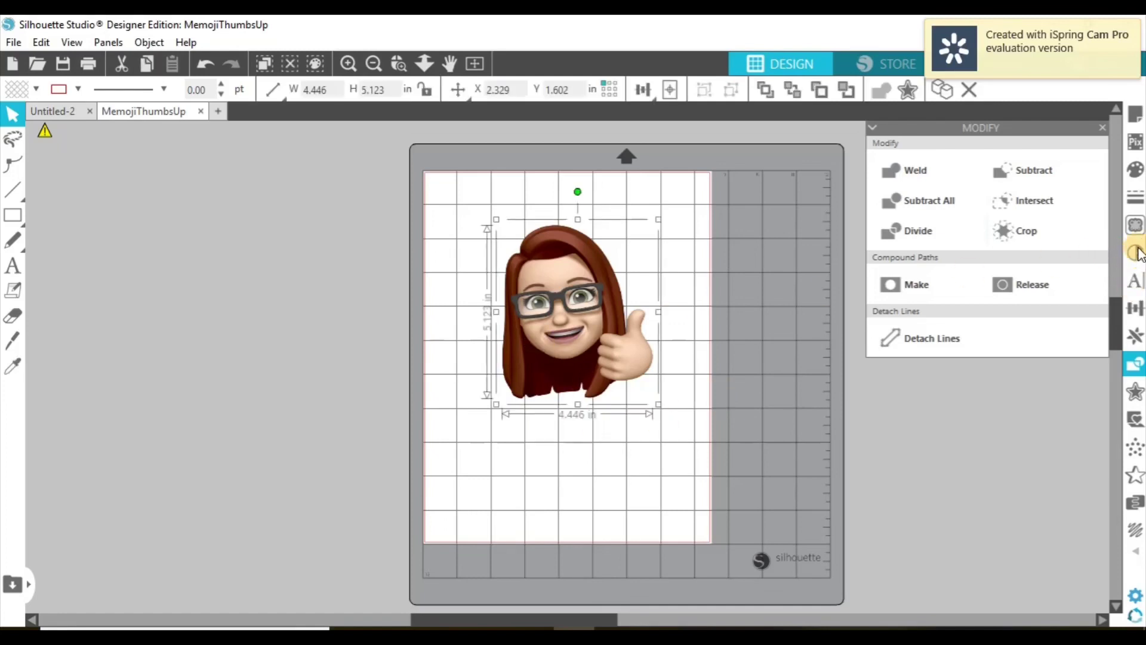
# Step: Mark the cropped memoji as the trace area and trace its outer edge at 96%
pyautogui.click(1137, 224)
pyautogui.click(935, 197)
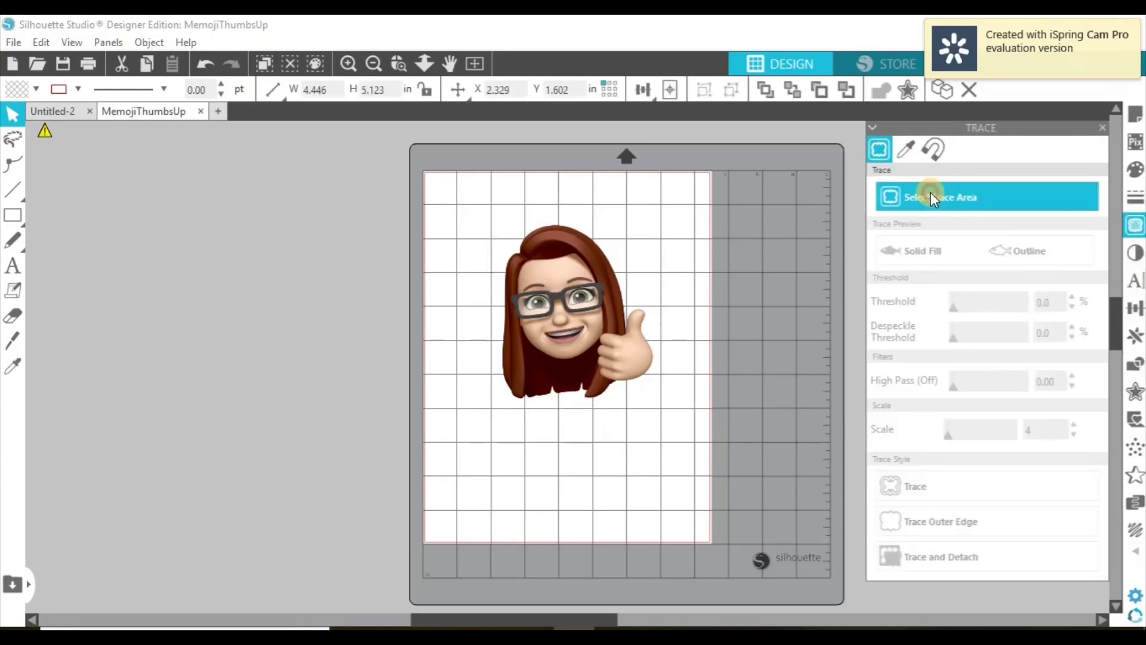
pyautogui.moveTo(690, 445)
pyautogui.mouseDown()
pyautogui.moveTo(567, 368)
pyautogui.moveTo(451, 206)
pyautogui.mouseUp()
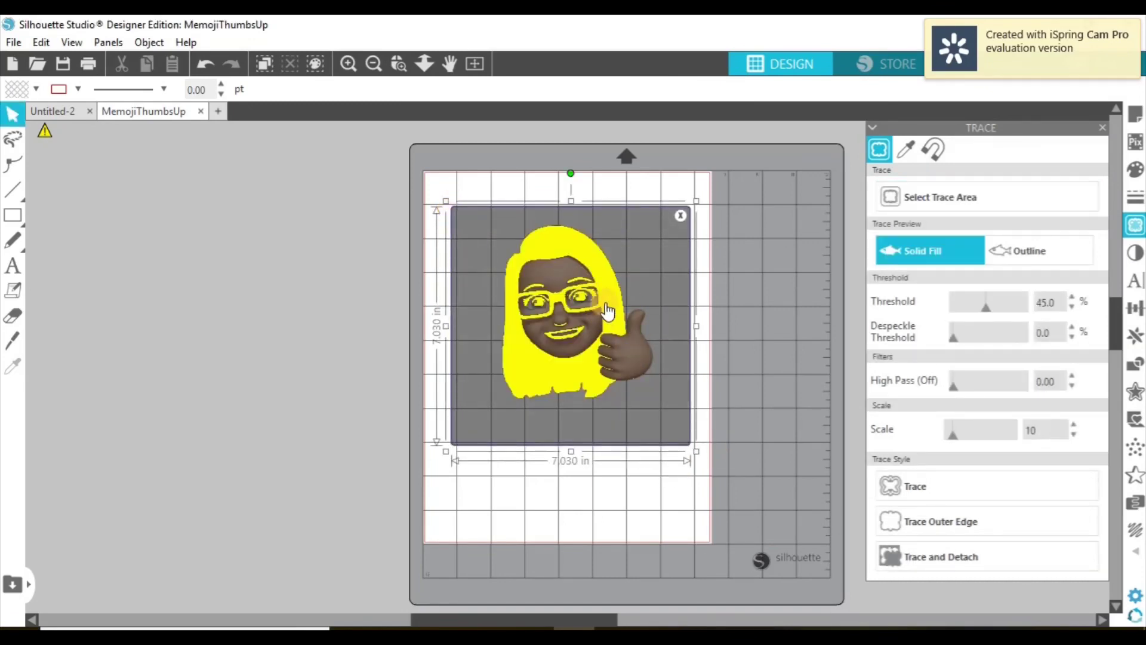
pyautogui.click(1014, 306)
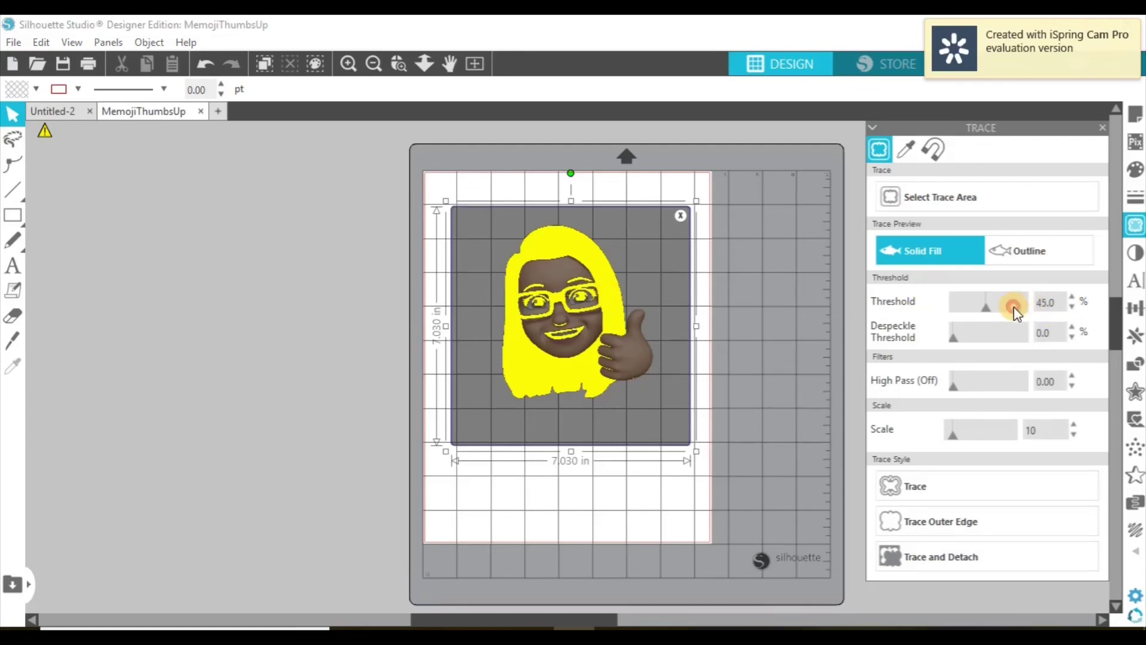
pyautogui.moveTo(1014, 306); pyautogui.dragTo(1023, 311)
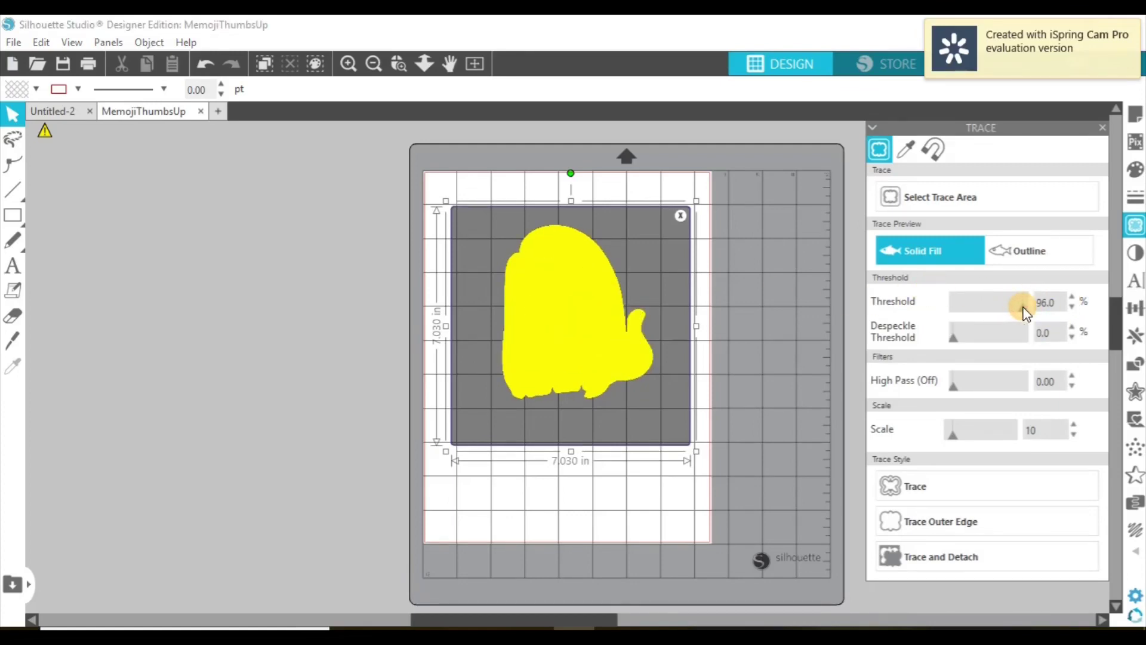
pyautogui.click(955, 522)
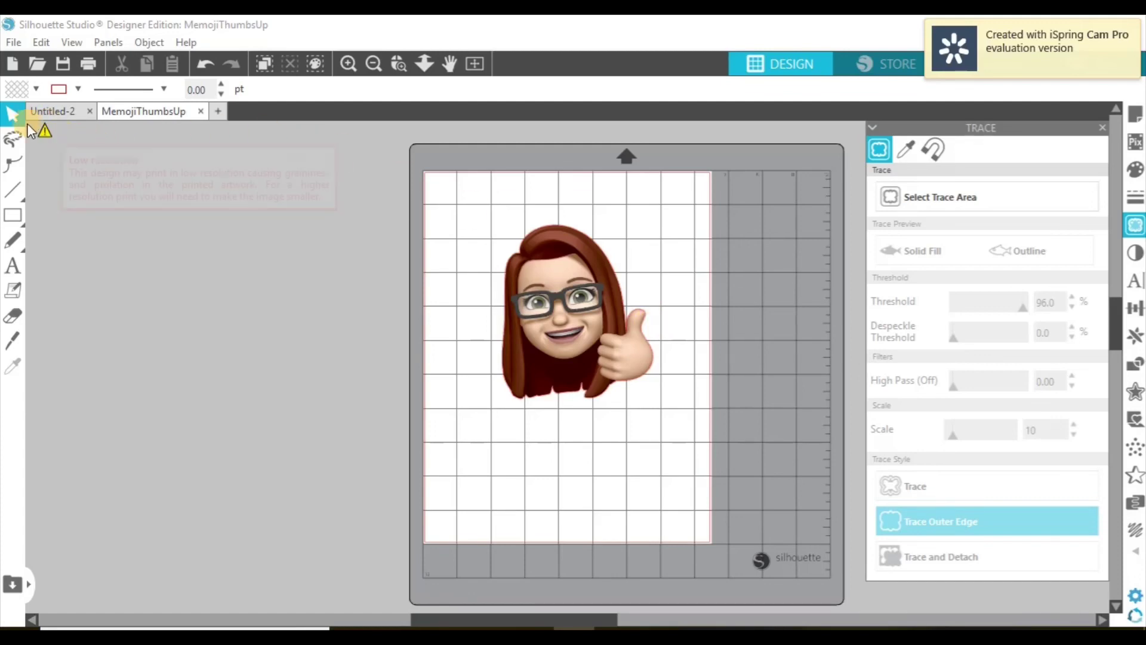
# Step: Set the traced outline's line colour to none, then to black
pyautogui.moveTo(41, 135)
pyautogui.click(624, 303)
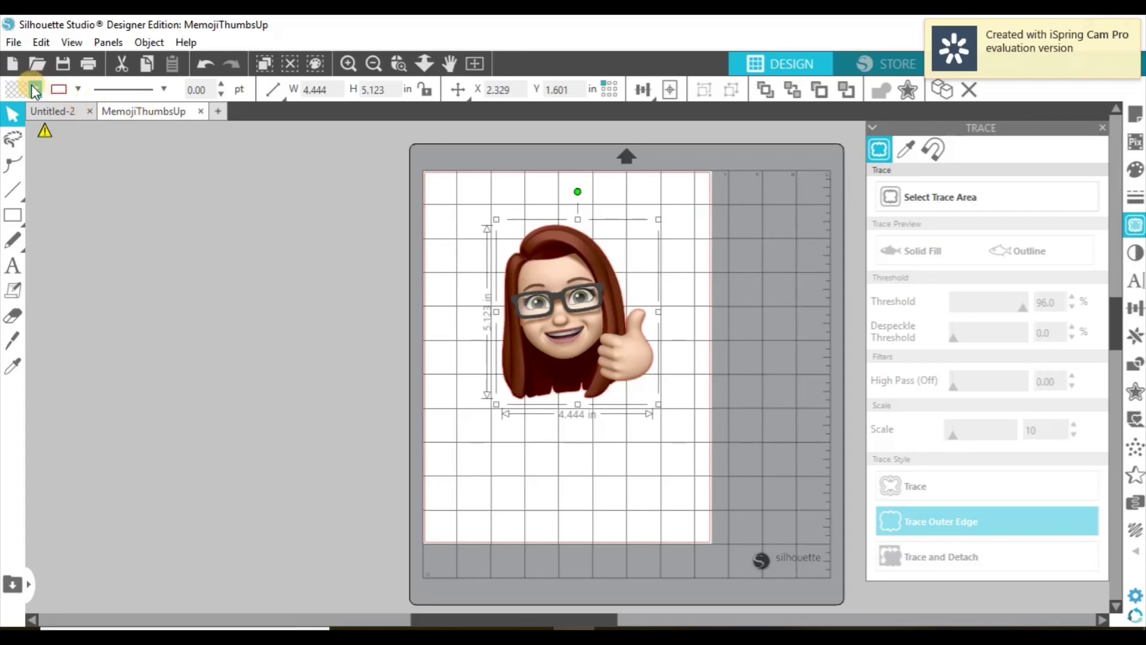
pyautogui.click(77, 90)
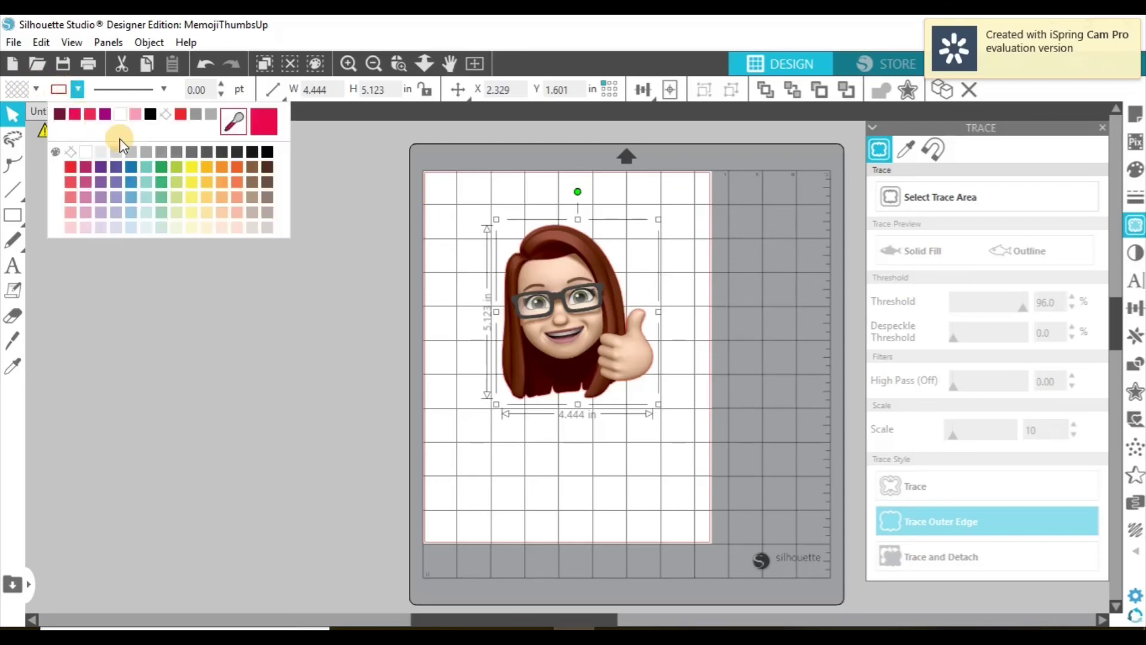
pyautogui.click(86, 153)
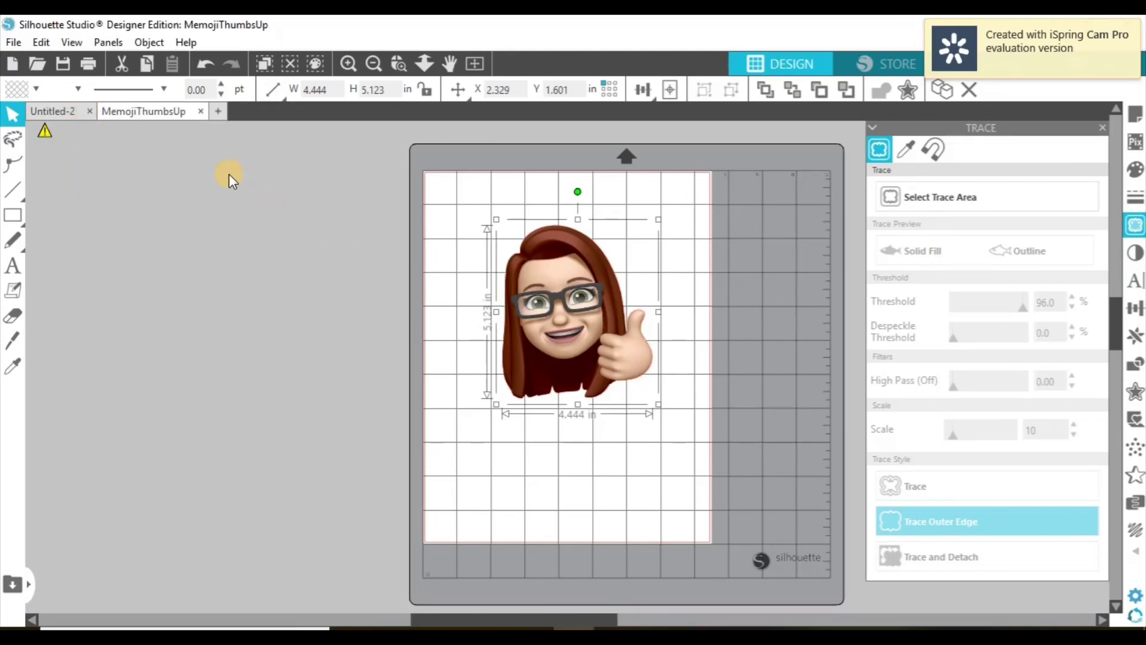
pyautogui.click(77, 87)
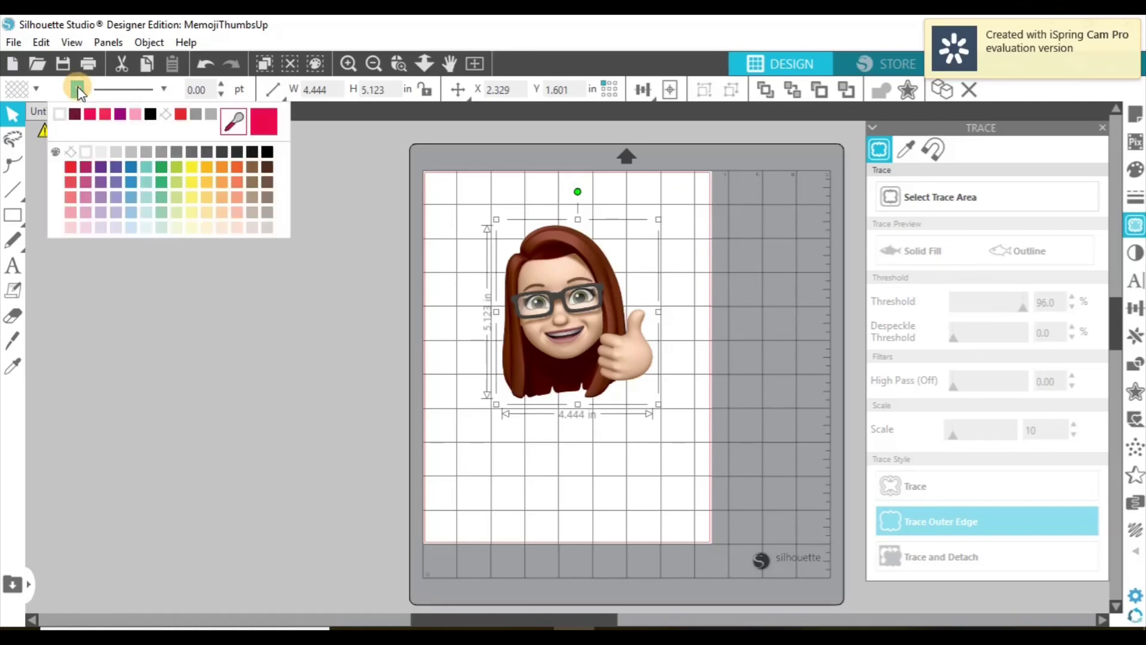
pyautogui.click(266, 152)
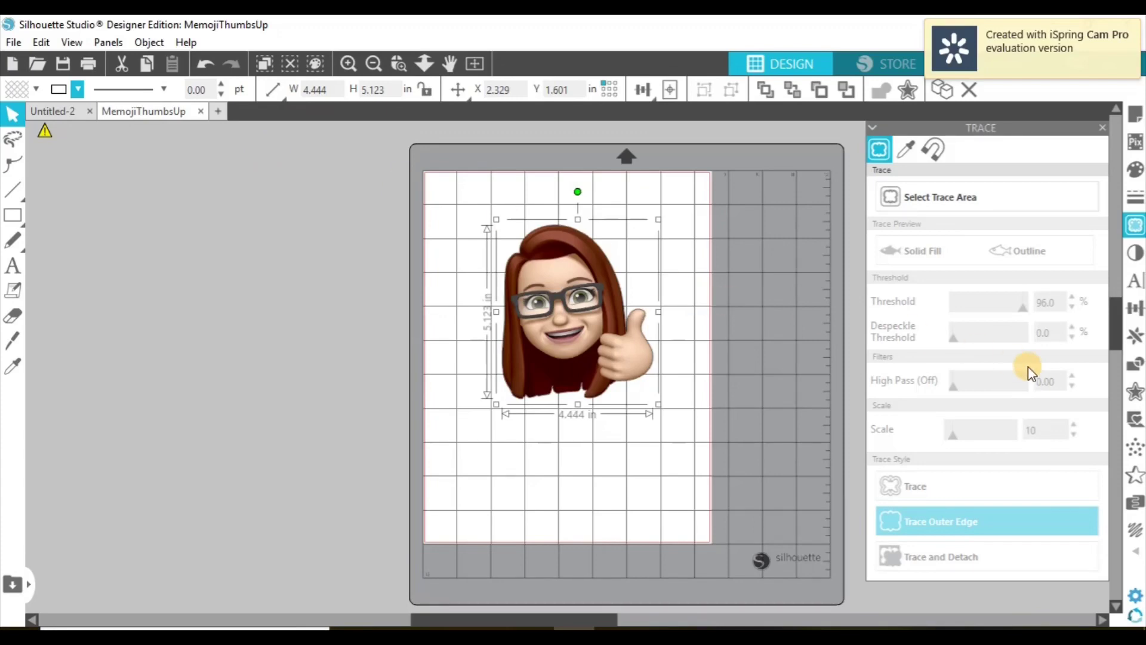
# Step: Apply a 0.085 in offset around the memoji, making a 4.615 × 5.296 in border
pyautogui.click(1136, 392)
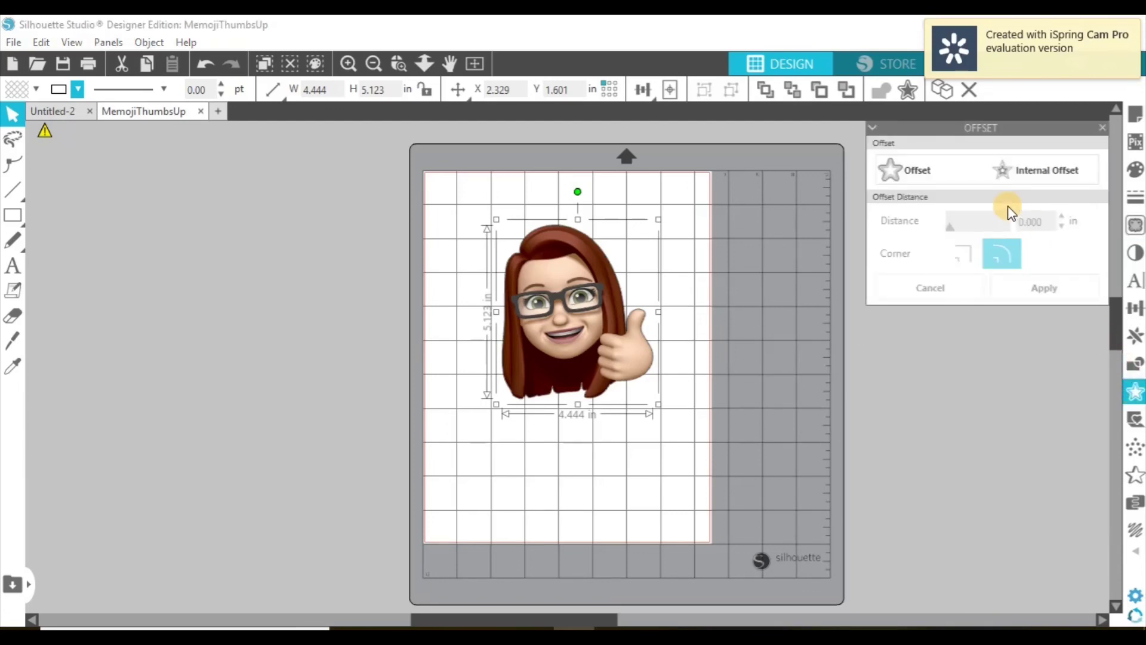
pyautogui.click(916, 168)
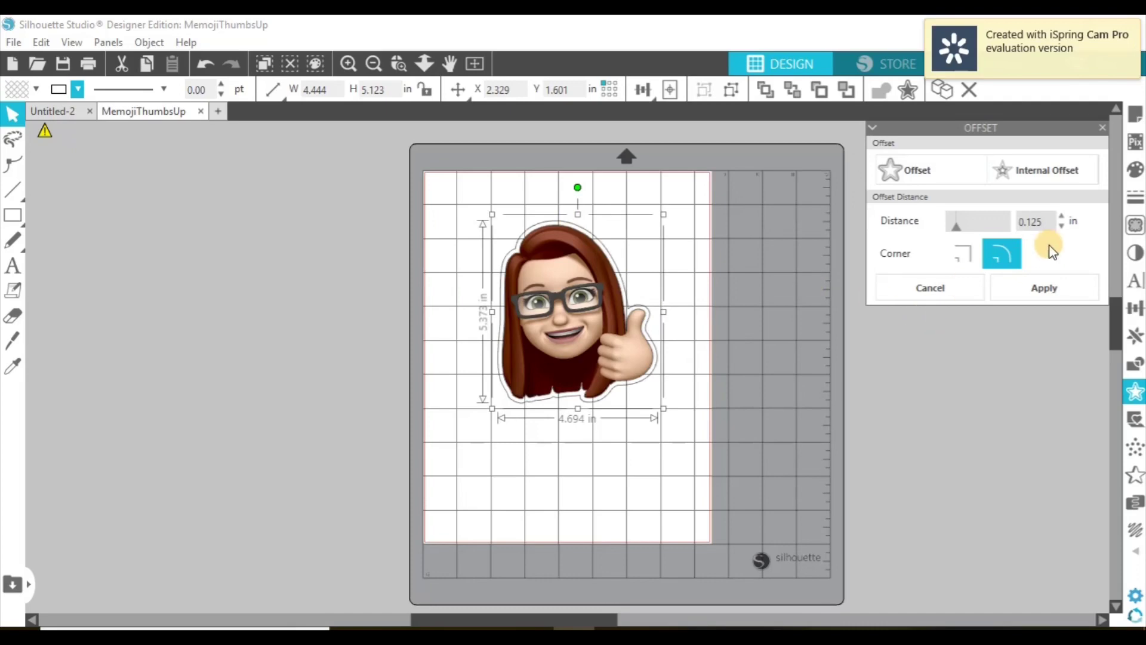
pyautogui.click(1061, 226)
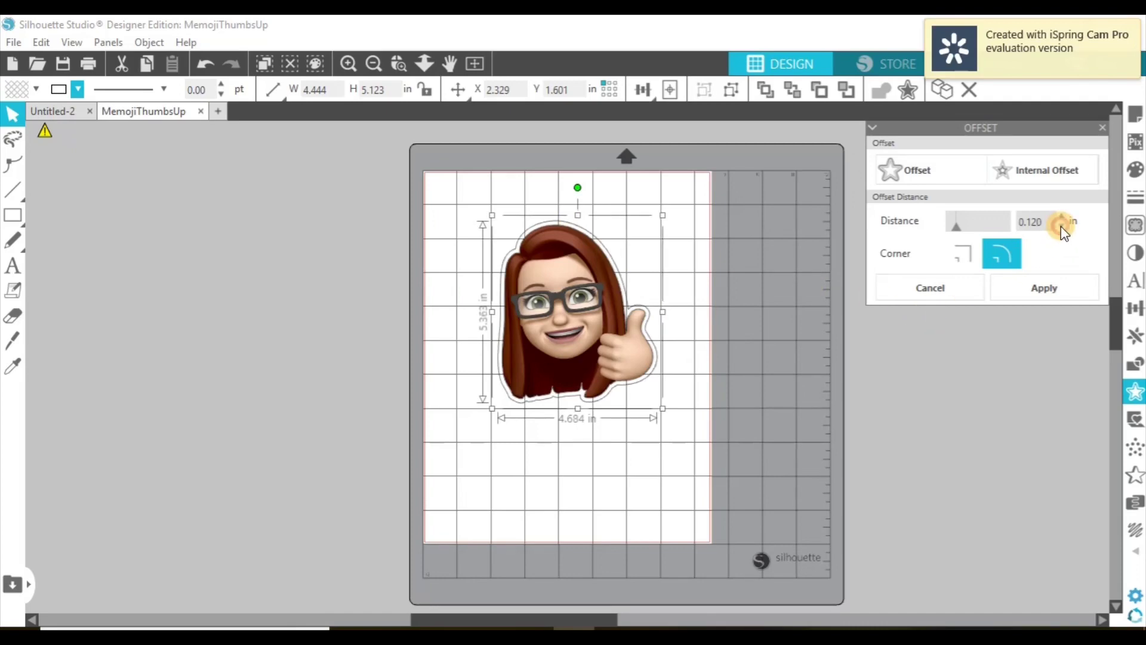
pyautogui.click(1061, 227)
pyautogui.click(1061, 226)
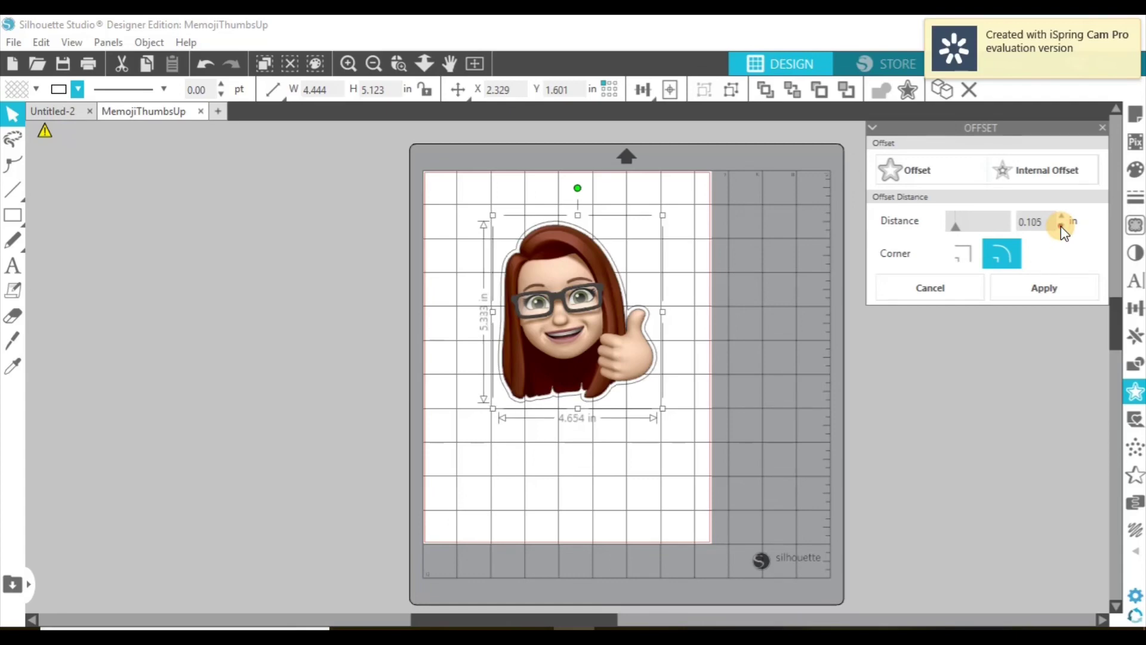
pyautogui.click(1061, 227)
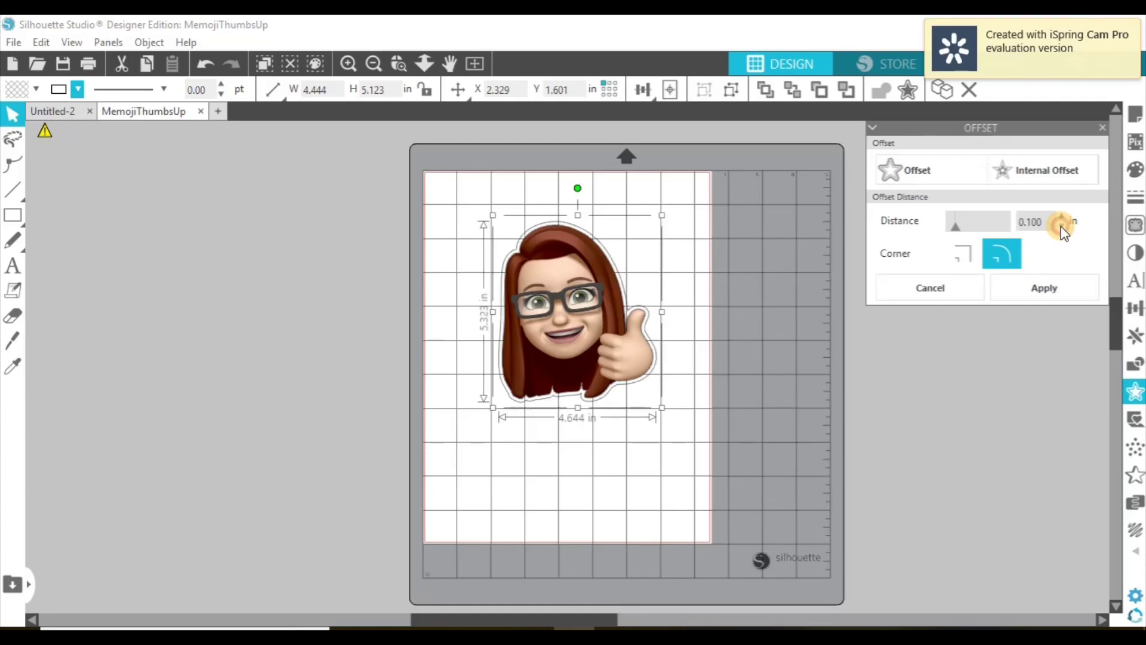
pyautogui.click(1062, 230)
pyautogui.click(1061, 230)
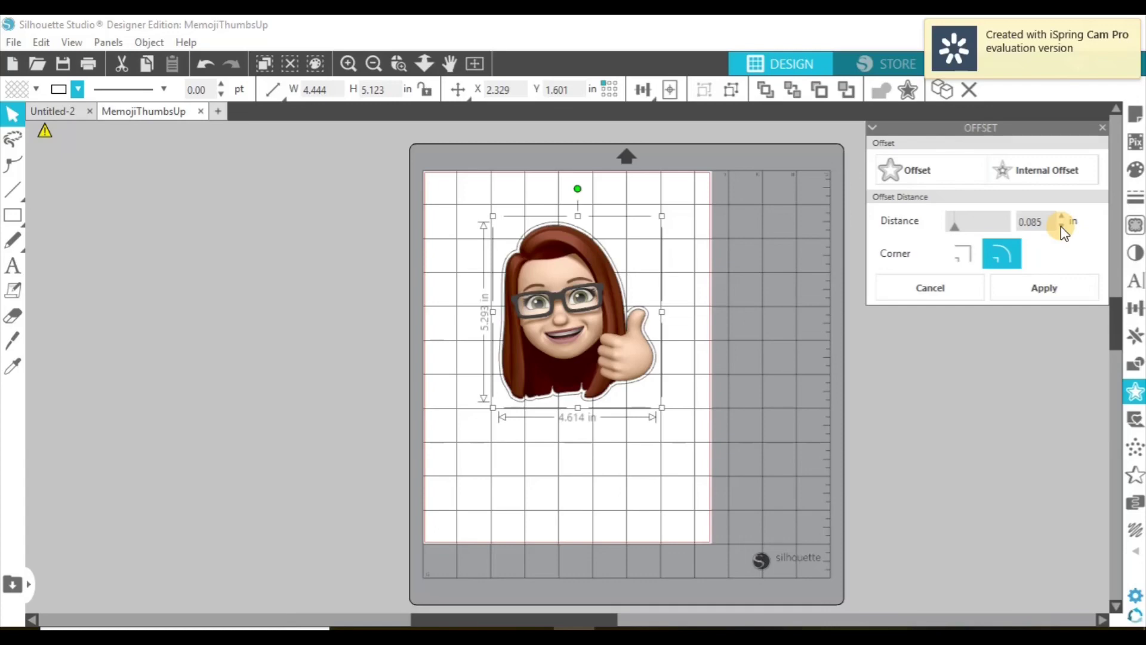
pyautogui.click(1020, 299)
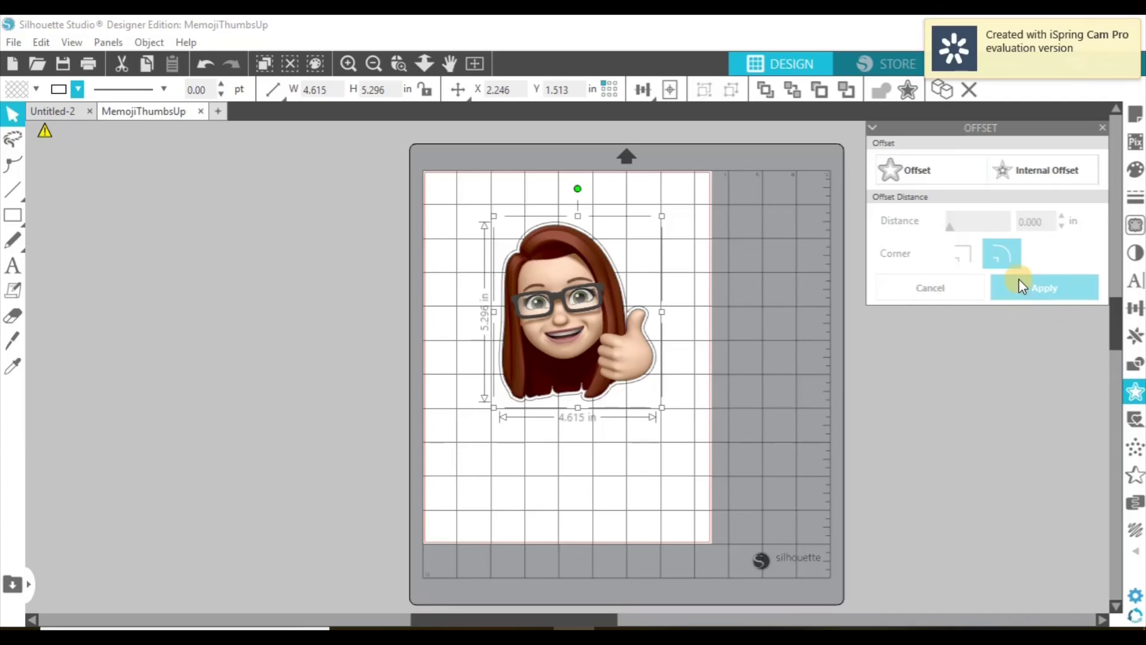
# Step: Delete the inner original traced outline, keeping only the offset border
pyautogui.click(345, 64)
pyautogui.click(343, 62)
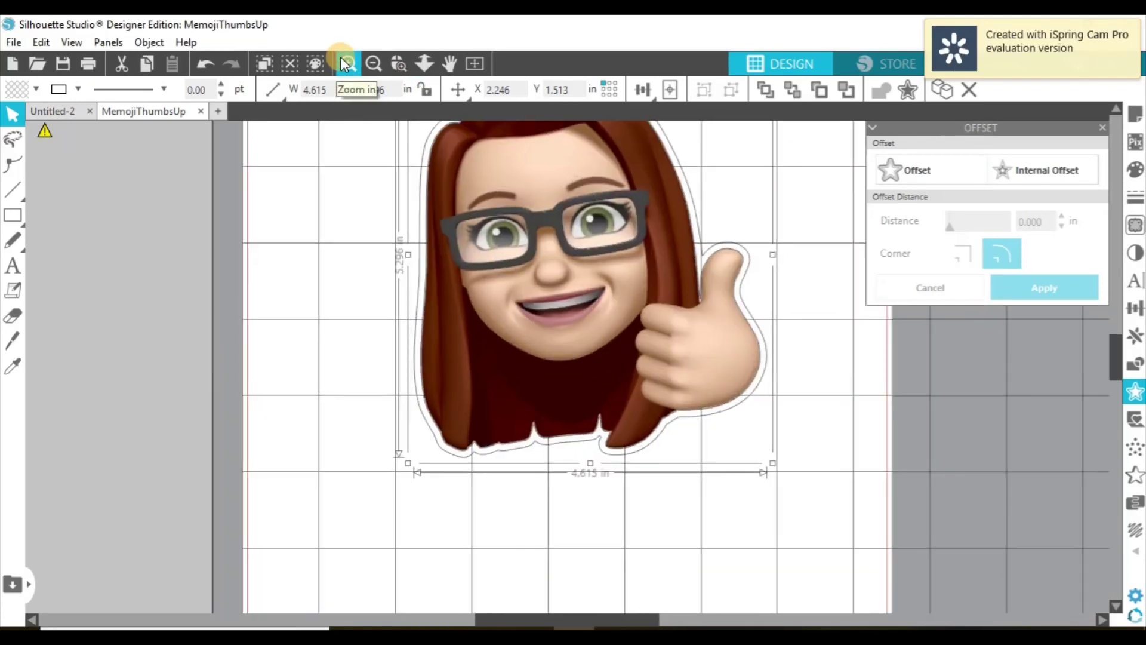
pyautogui.click(341, 58)
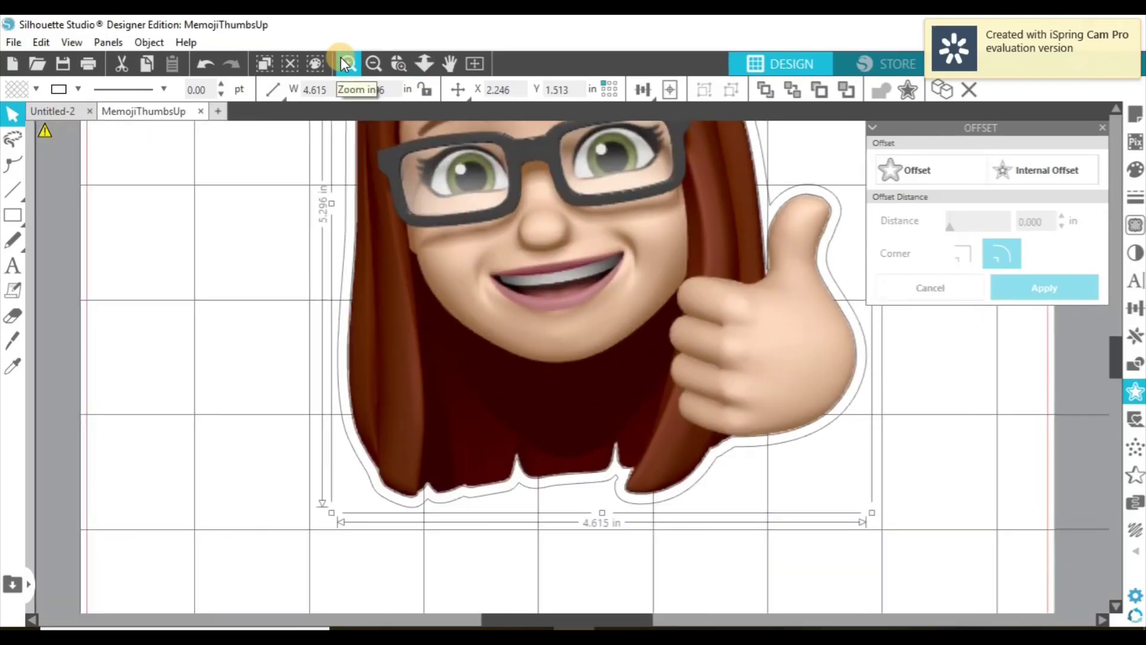
pyautogui.click(240, 322)
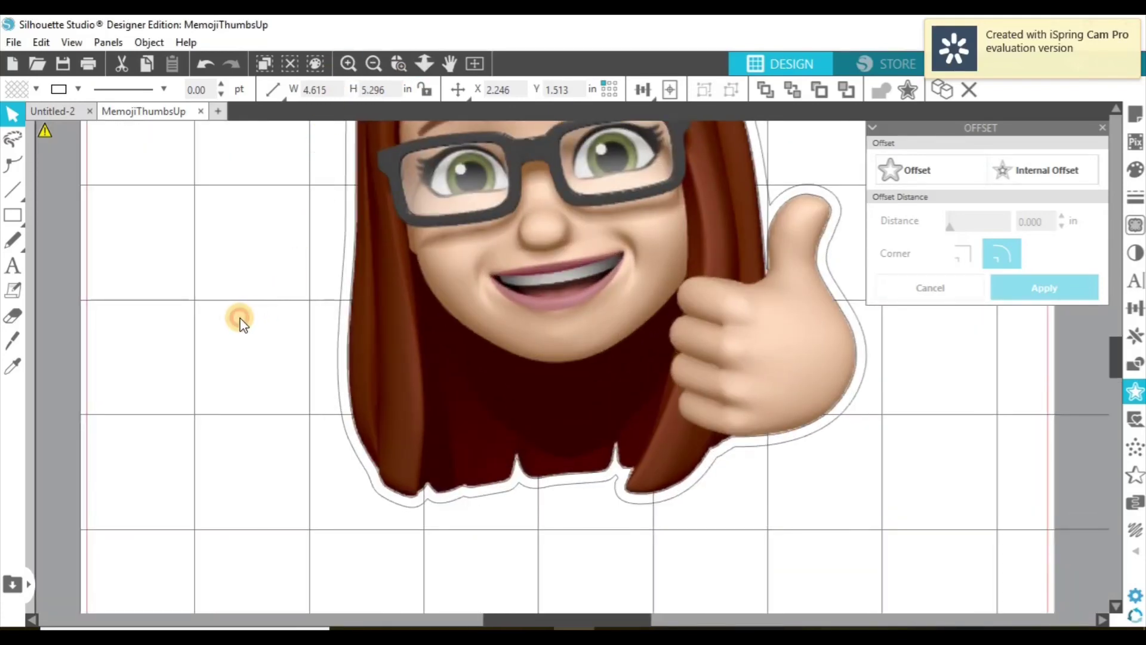
pyautogui.click(376, 466)
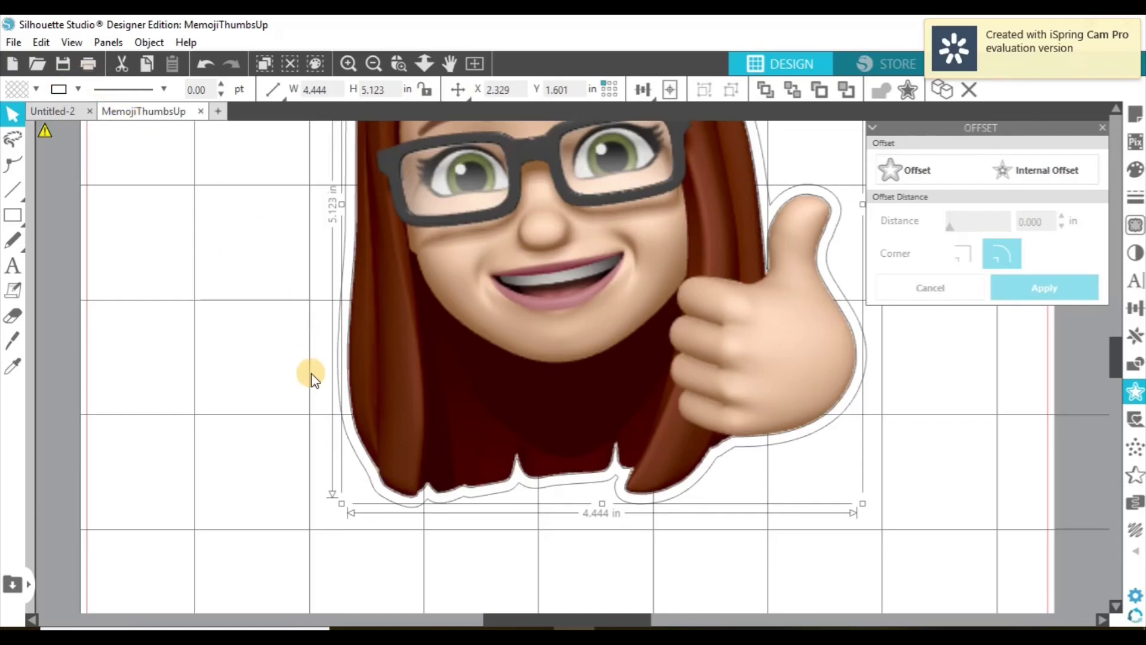
pyautogui.rightClick(370, 462)
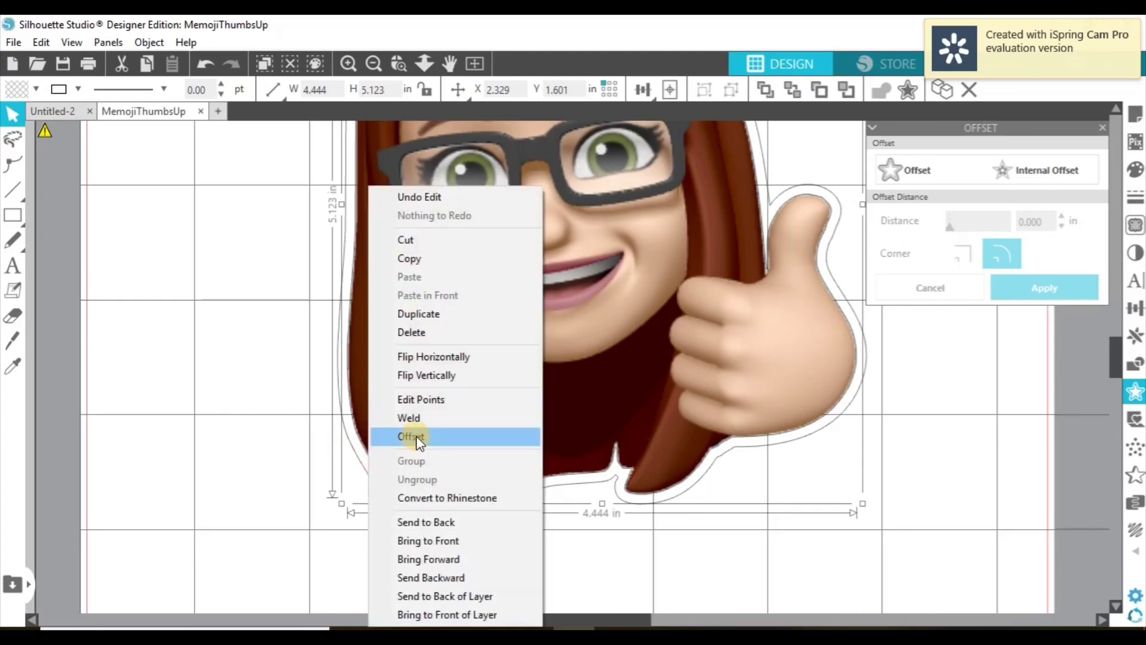
pyautogui.click(438, 333)
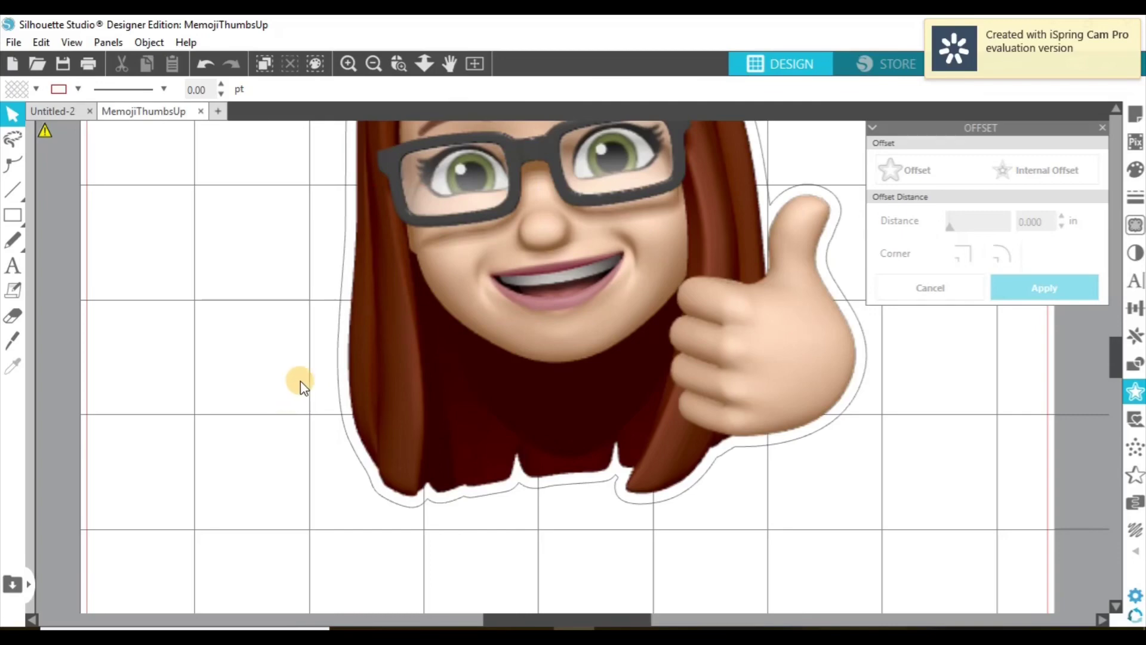
pyautogui.click(374, 64)
pyautogui.scroll(3, 273, 306)
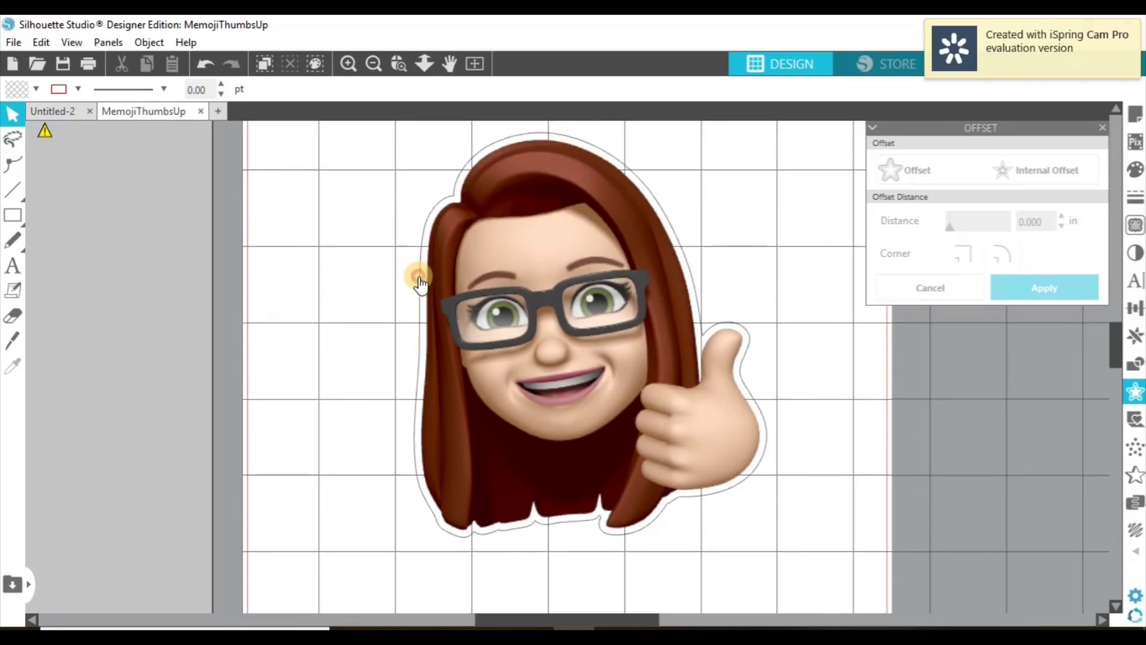
# Step: Fill the offset shape with the memoji's lip pink and send it behind the memoji
pyautogui.click(420, 283)
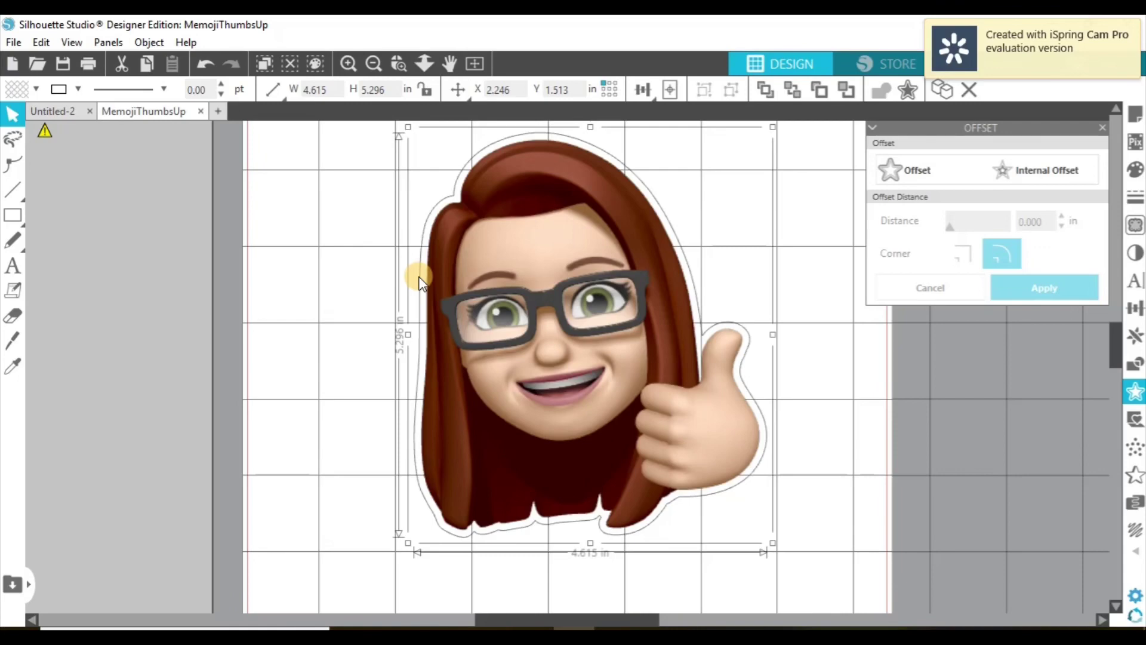
pyautogui.click(35, 89)
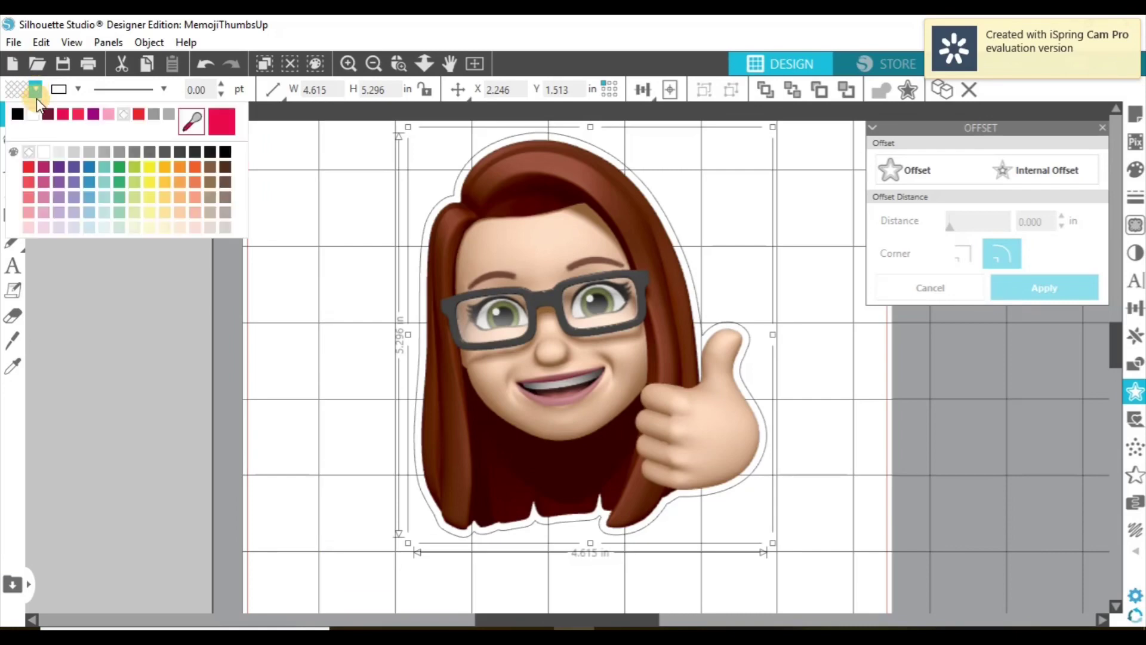
pyautogui.click(192, 122)
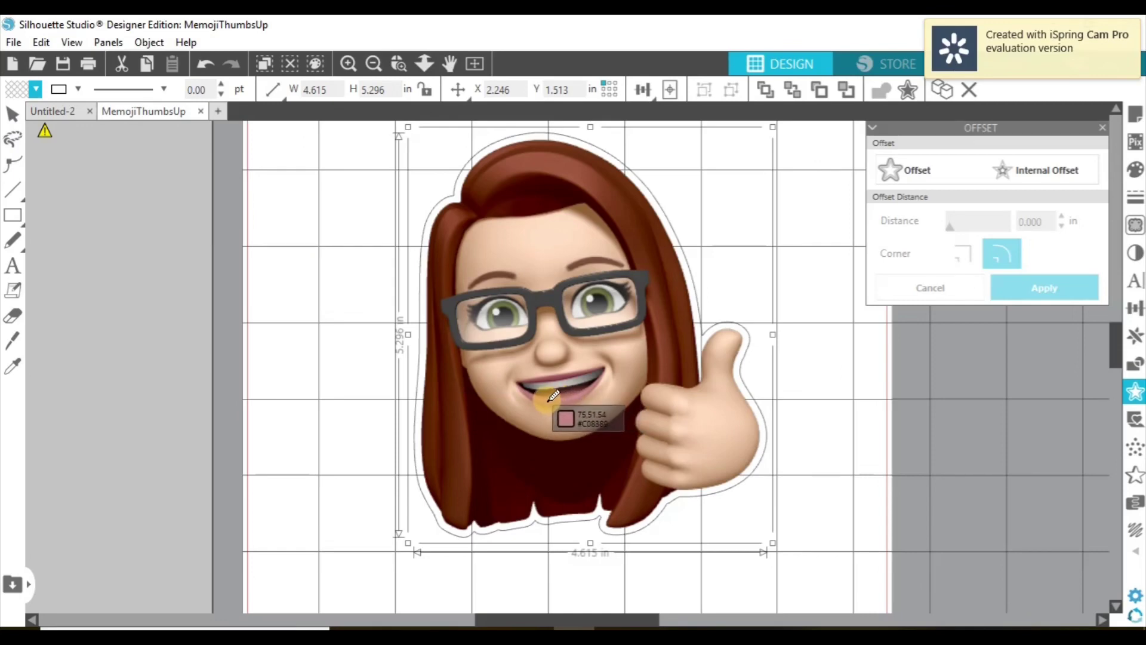
pyautogui.click(547, 398)
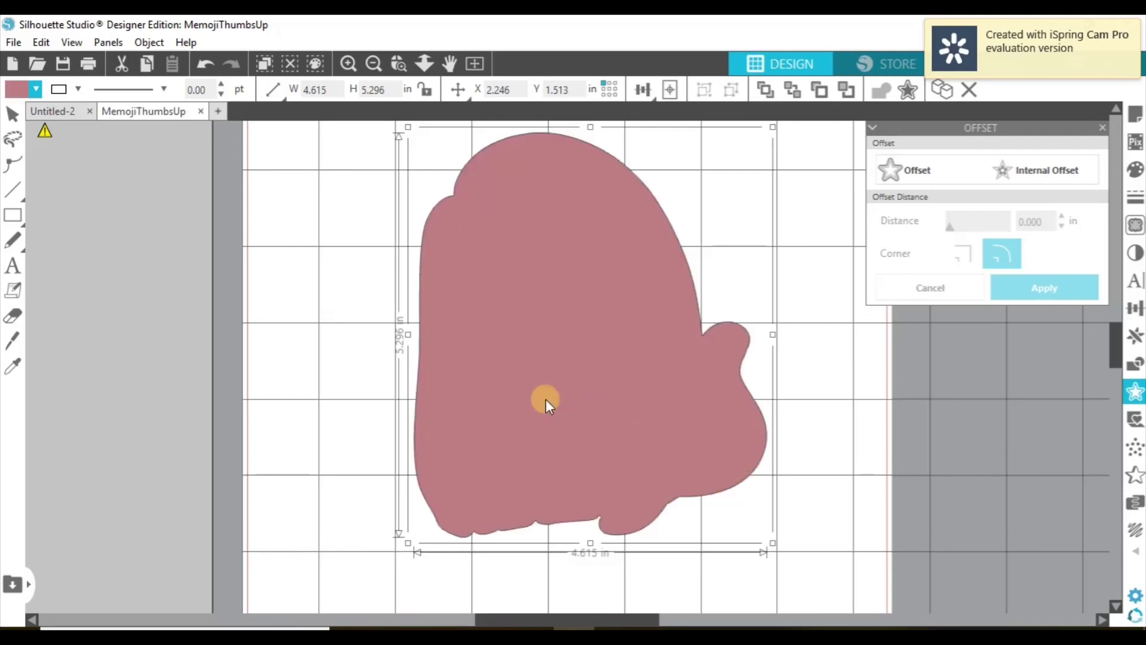
pyautogui.rightClick(545, 399)
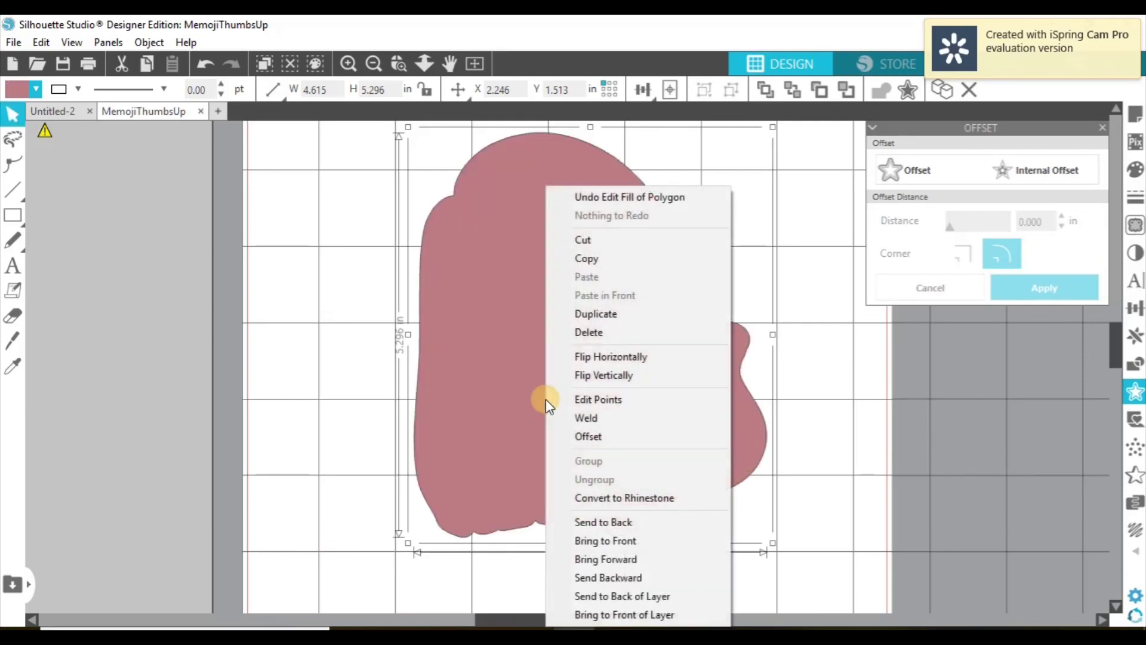
pyautogui.click(595, 522)
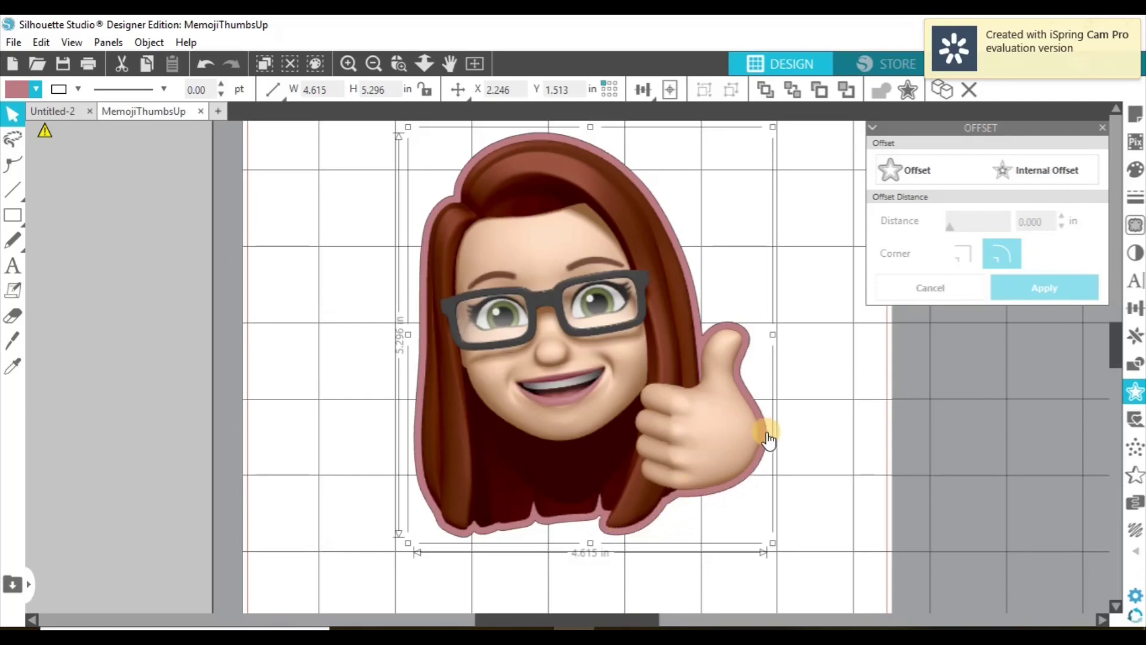
# Step: Resample the offset fill, trying the eye's olive and then the hair colour
pyautogui.click(35, 89)
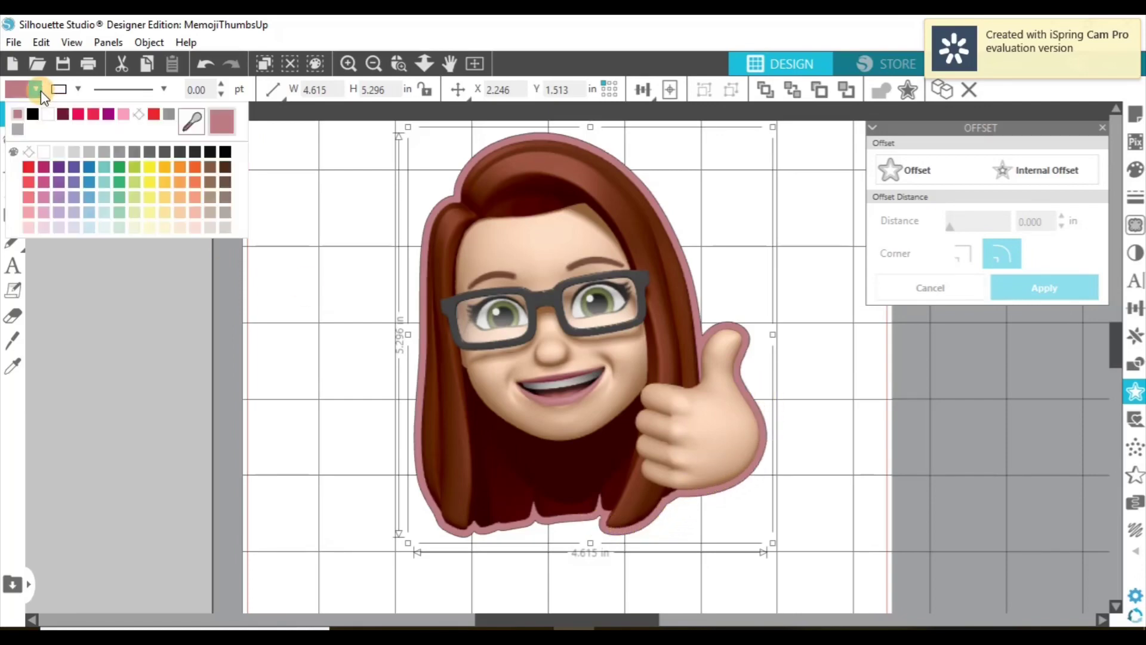
pyautogui.click(192, 124)
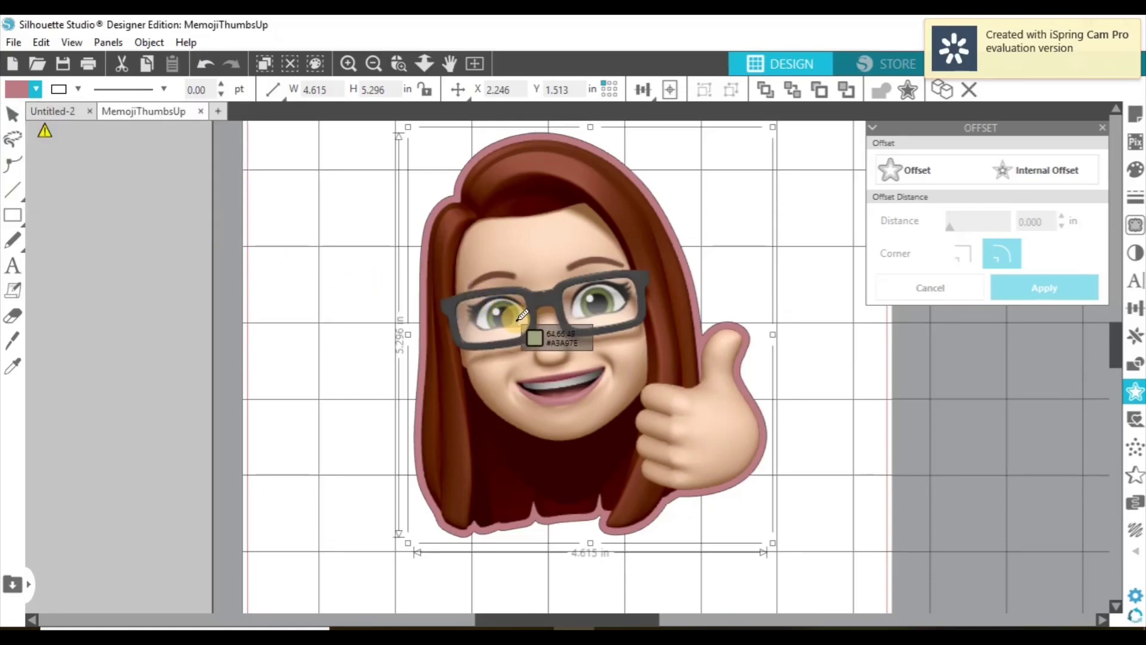
pyautogui.click(517, 318)
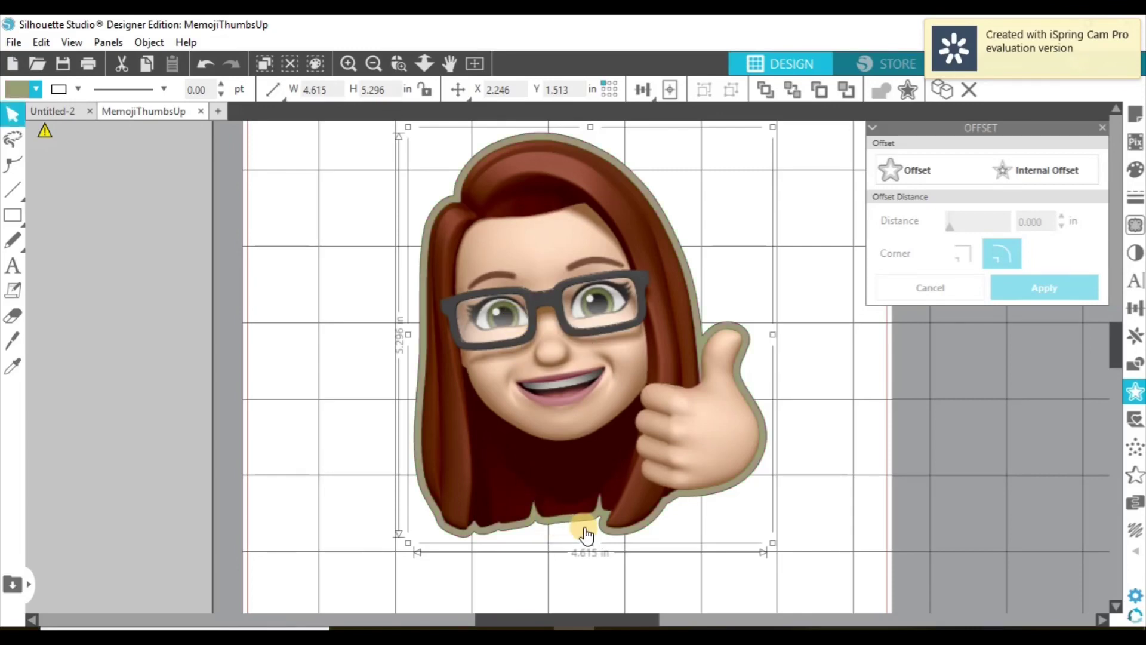
pyautogui.click(37, 89)
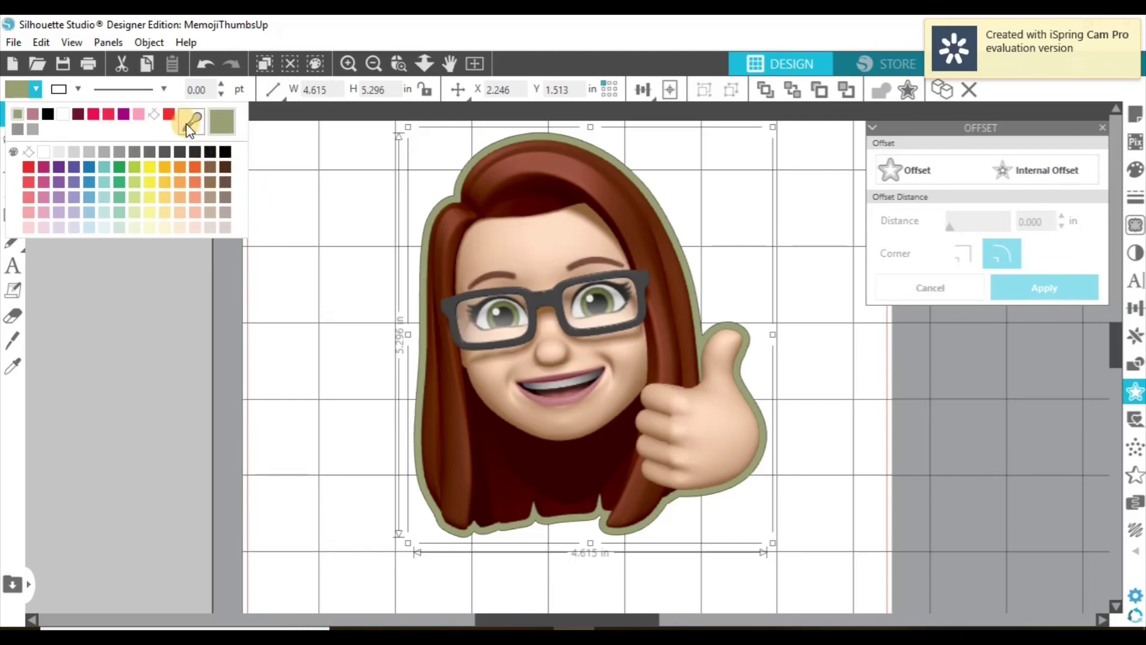
pyautogui.click(190, 121)
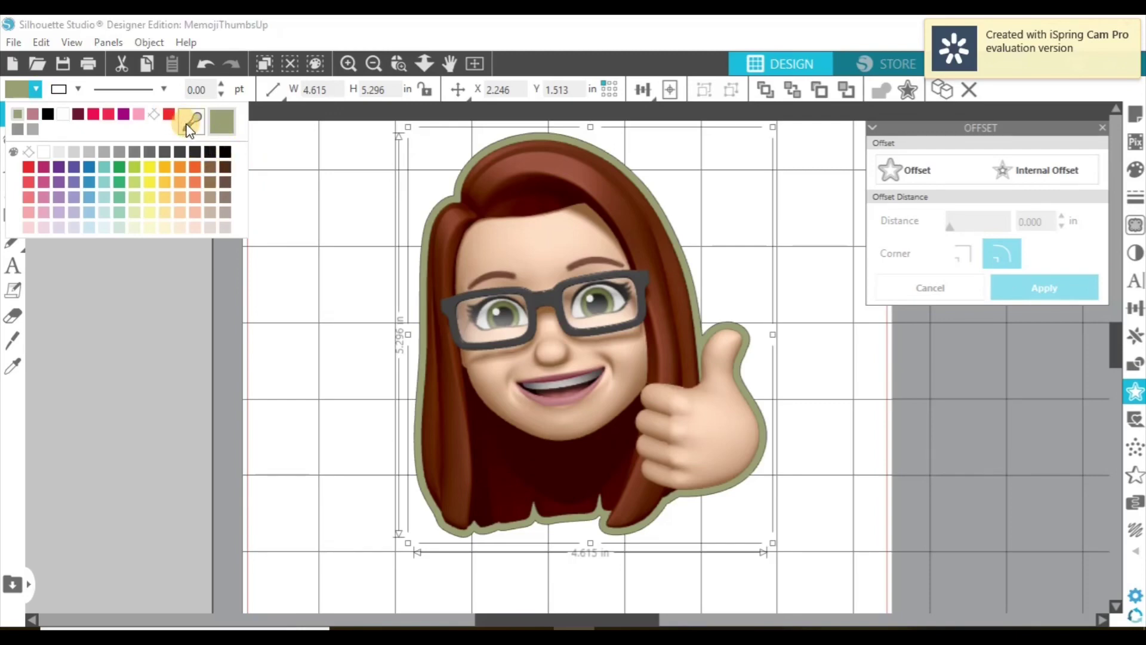
pyautogui.click(525, 156)
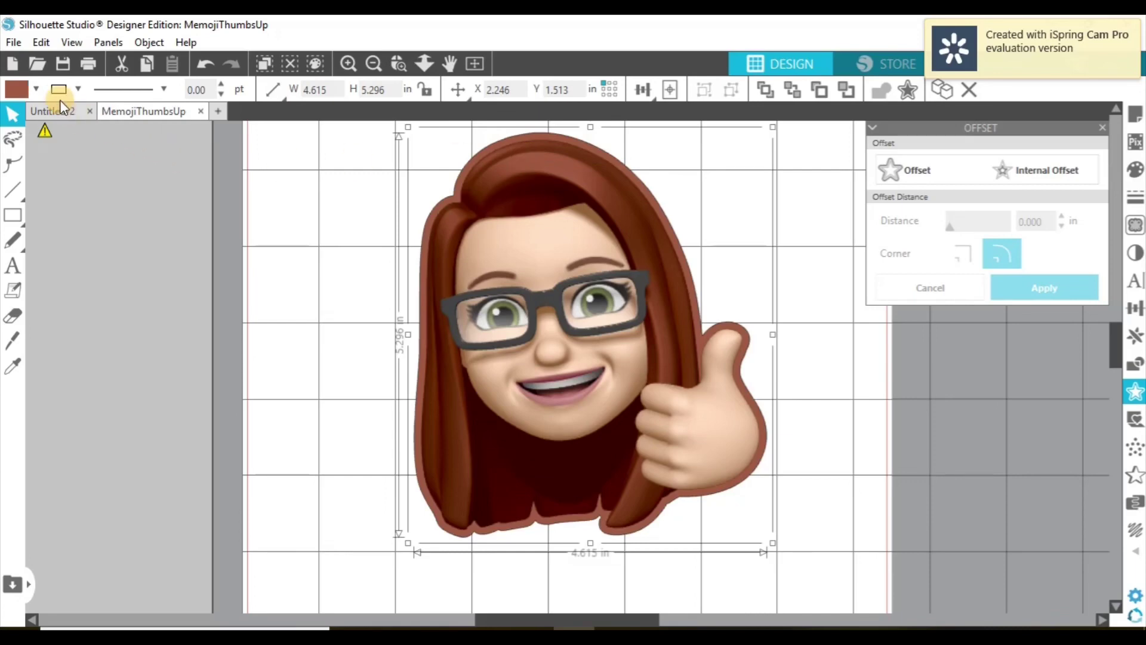
# Step: Clear the offset's fill and make its line colour transparent
pyautogui.click(38, 91)
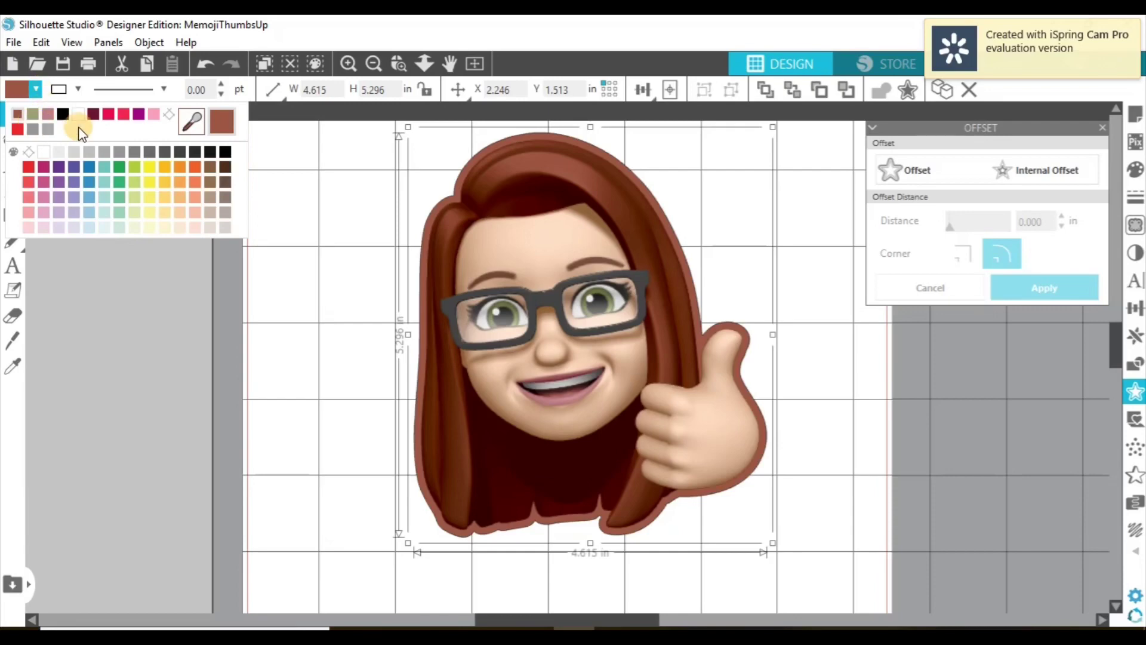
pyautogui.click(172, 113)
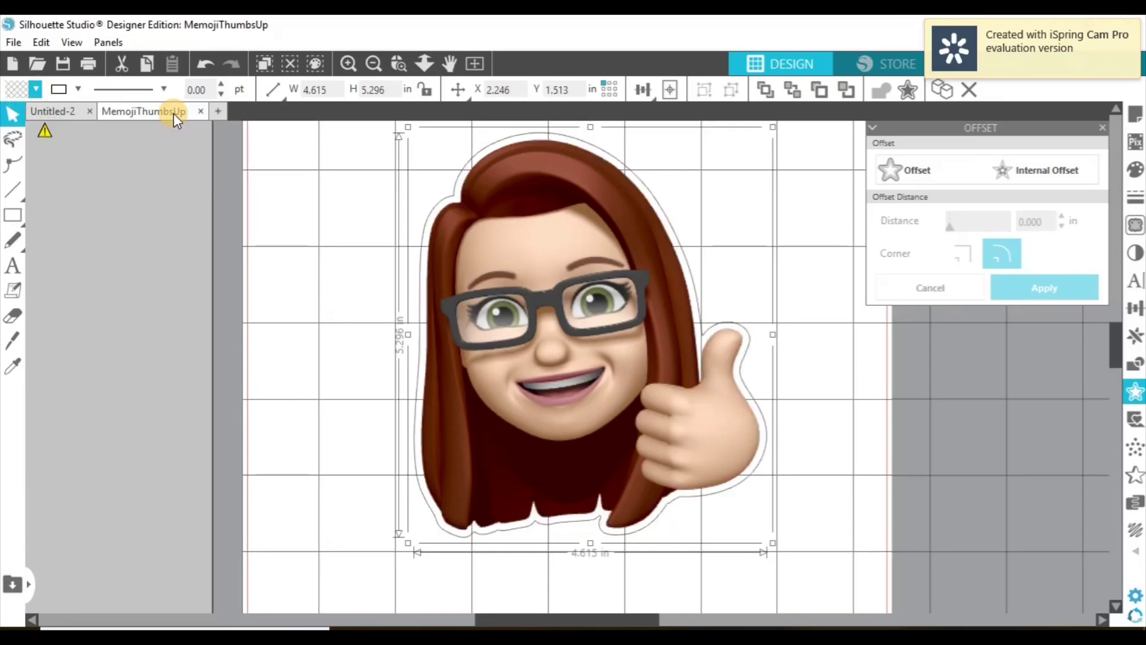
pyautogui.click(78, 89)
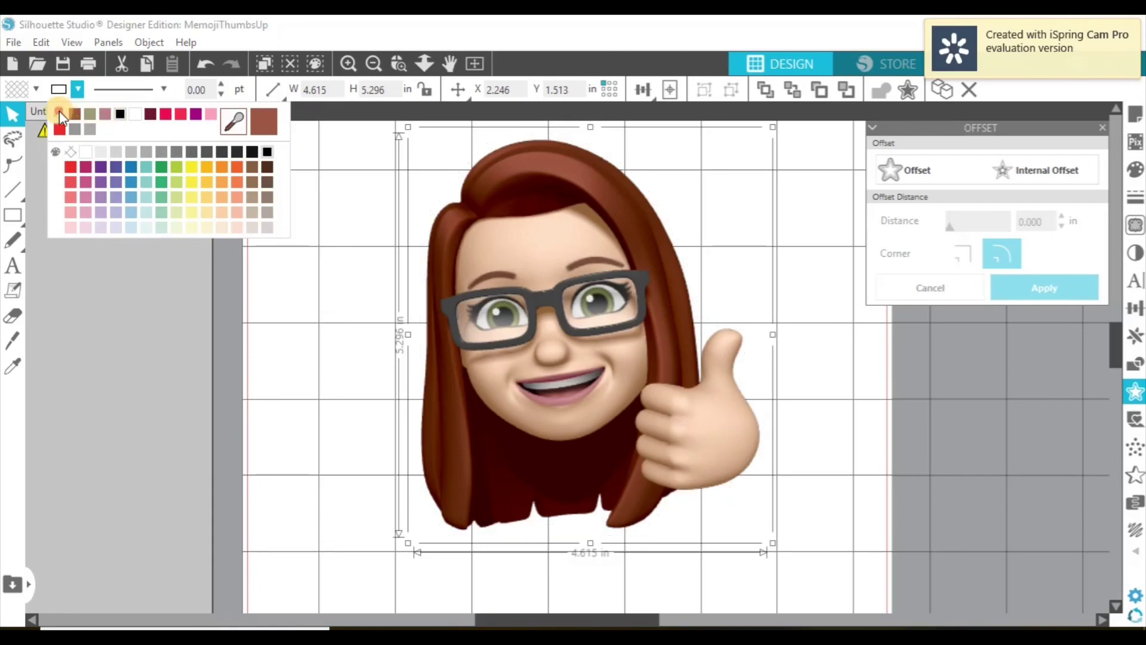
pyautogui.click(60, 112)
# Step: Group the Memoji together with its outline
pyautogui.click(234, 218)
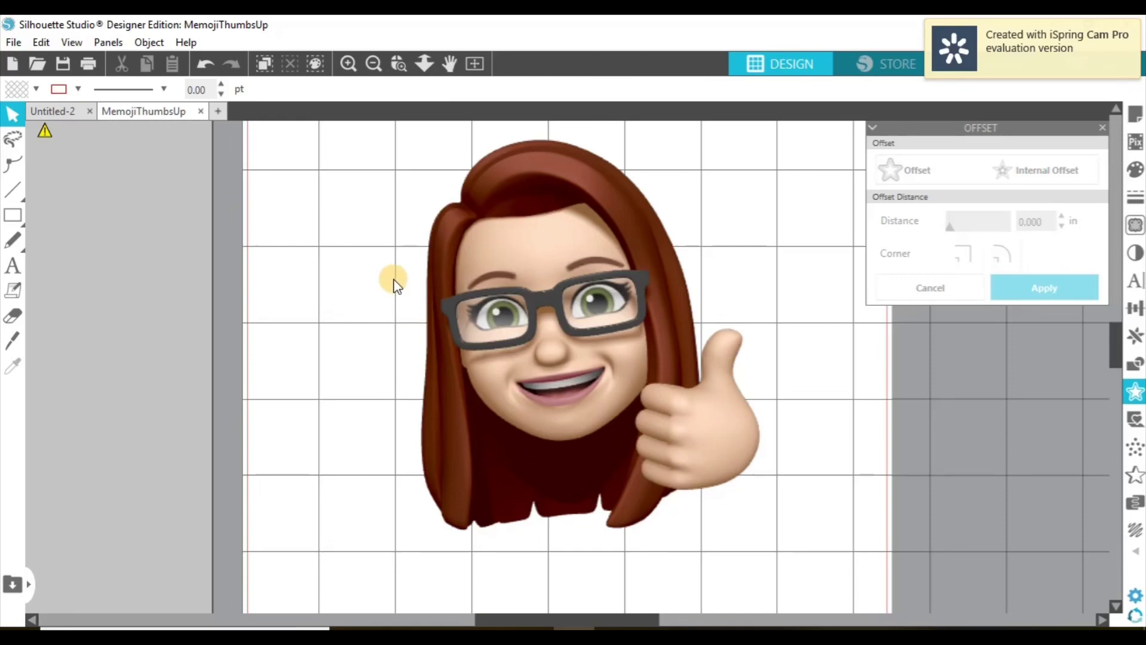
pyautogui.click(416, 281)
pyautogui.rightClick(510, 313)
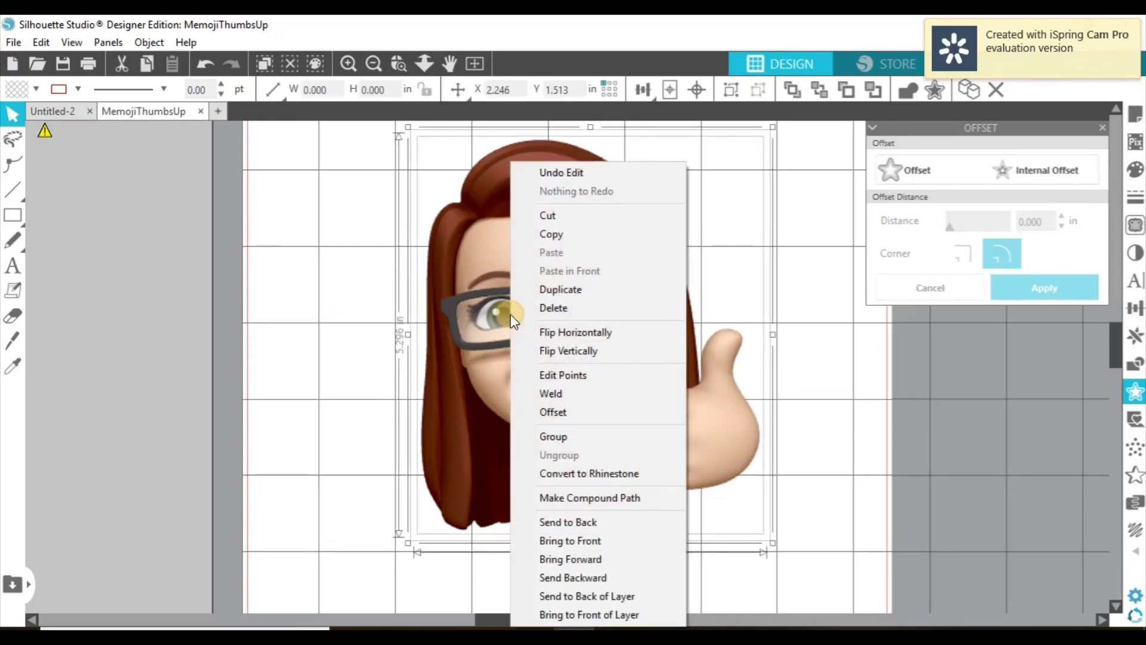
pyautogui.click(543, 435)
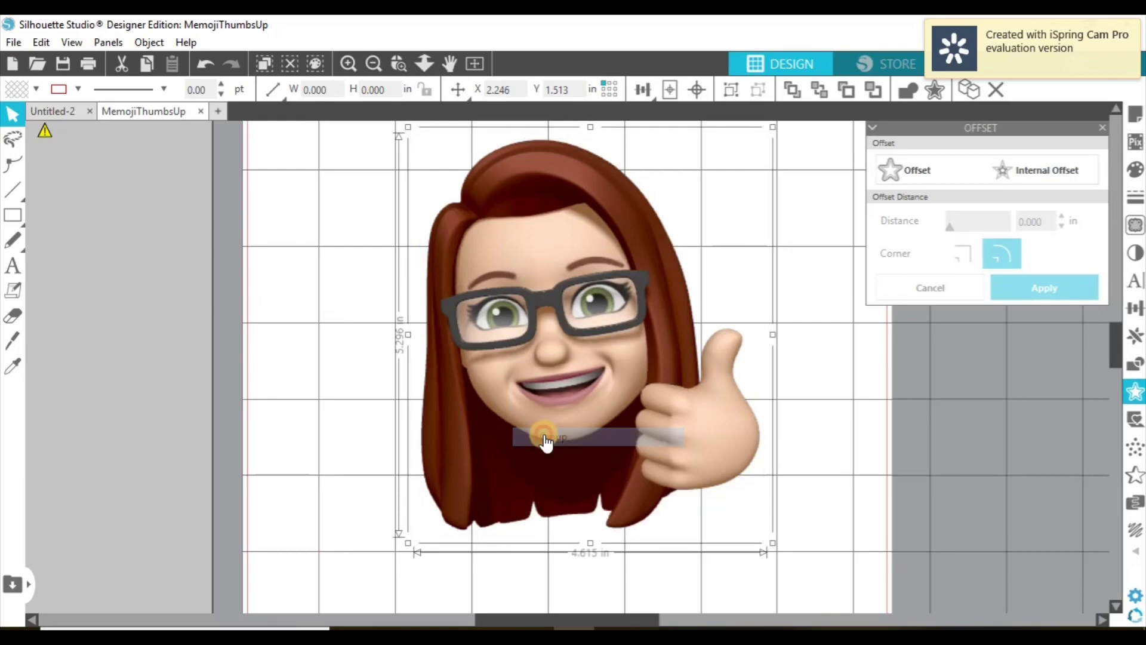
pyautogui.click(297, 256)
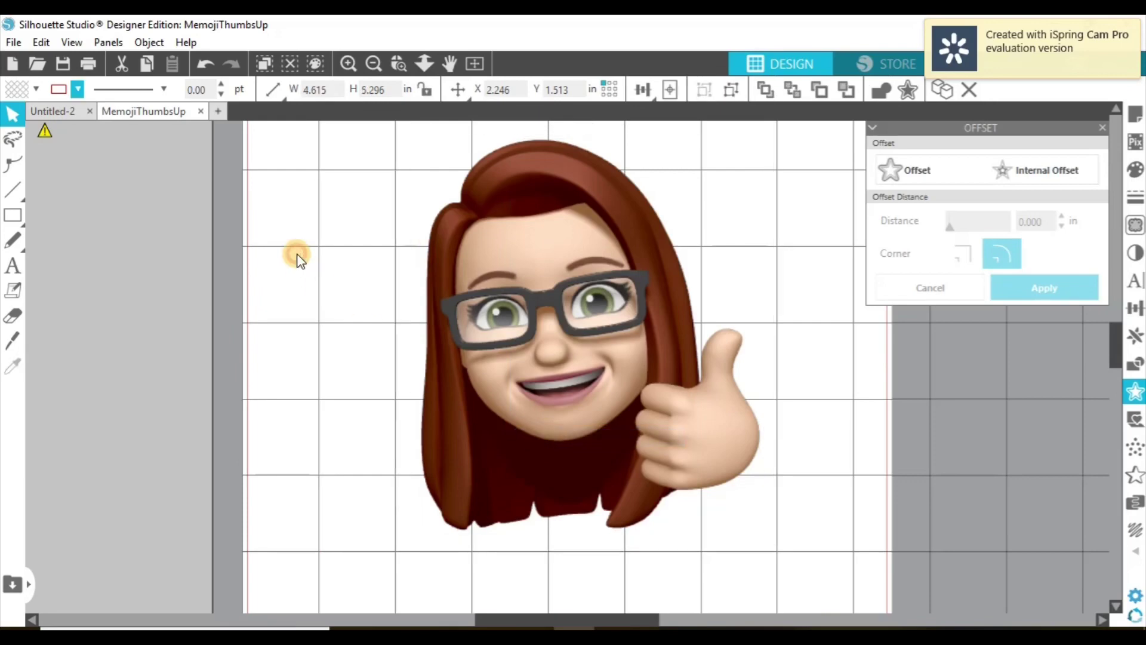
# Step: Move the grouped Memoji to the page's top-left and scale it to about 2.05 × 2.36 in
pyautogui.click(375, 69)
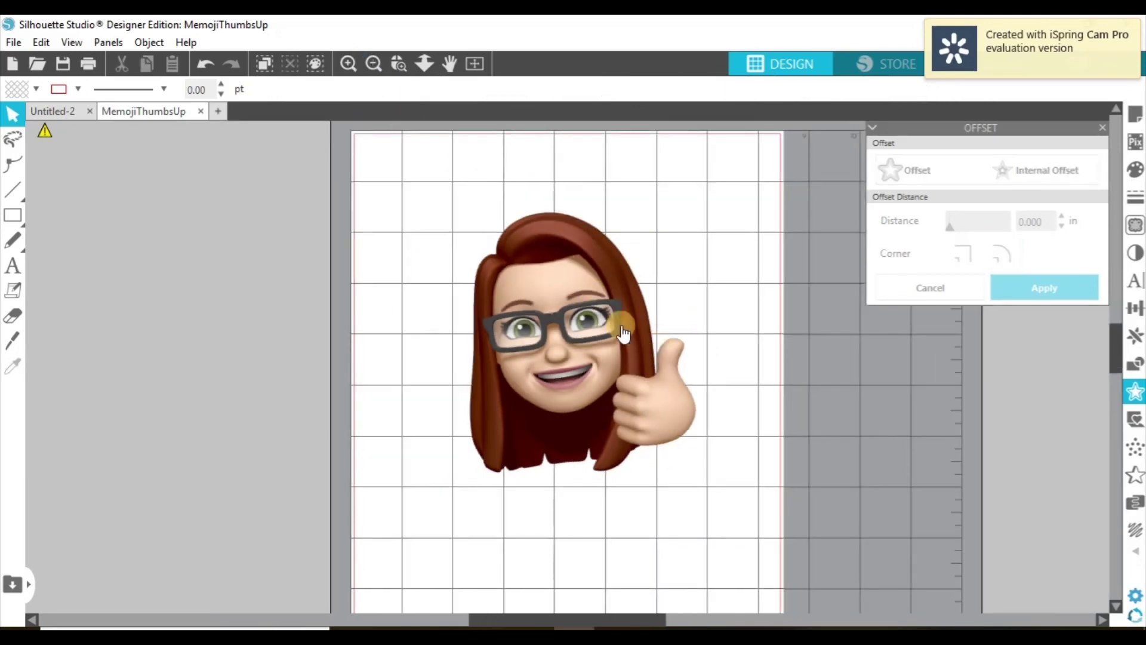
pyautogui.moveTo(534, 303); pyautogui.dragTo(462, 261)
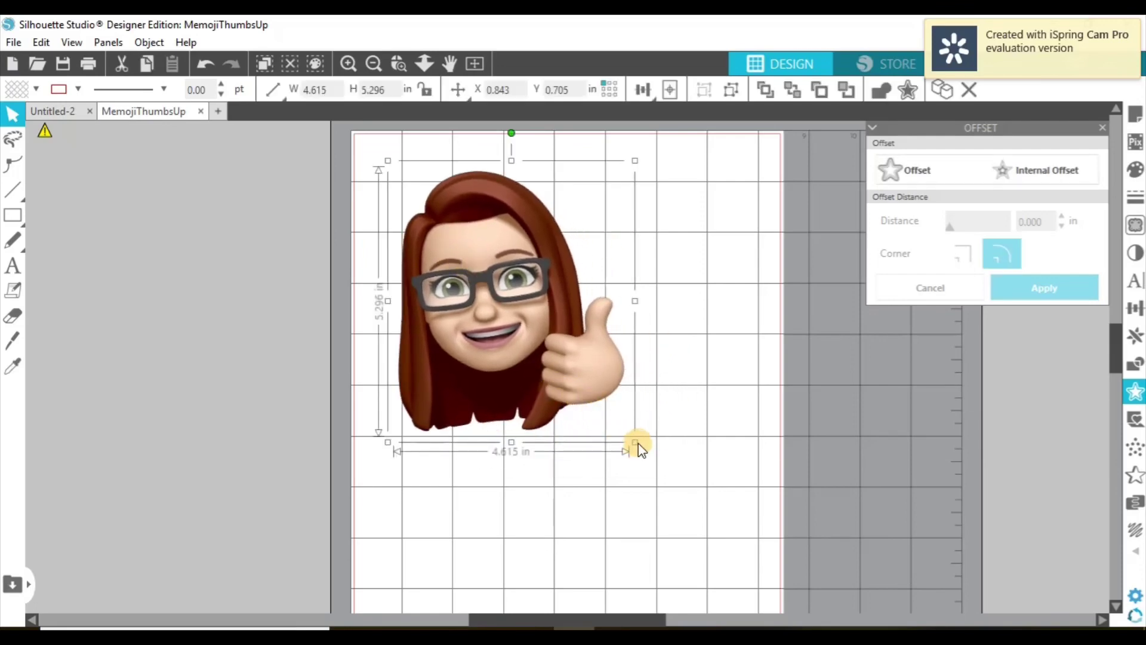
pyautogui.moveTo(636, 442); pyautogui.dragTo(490, 311)
pyautogui.click(514, 347)
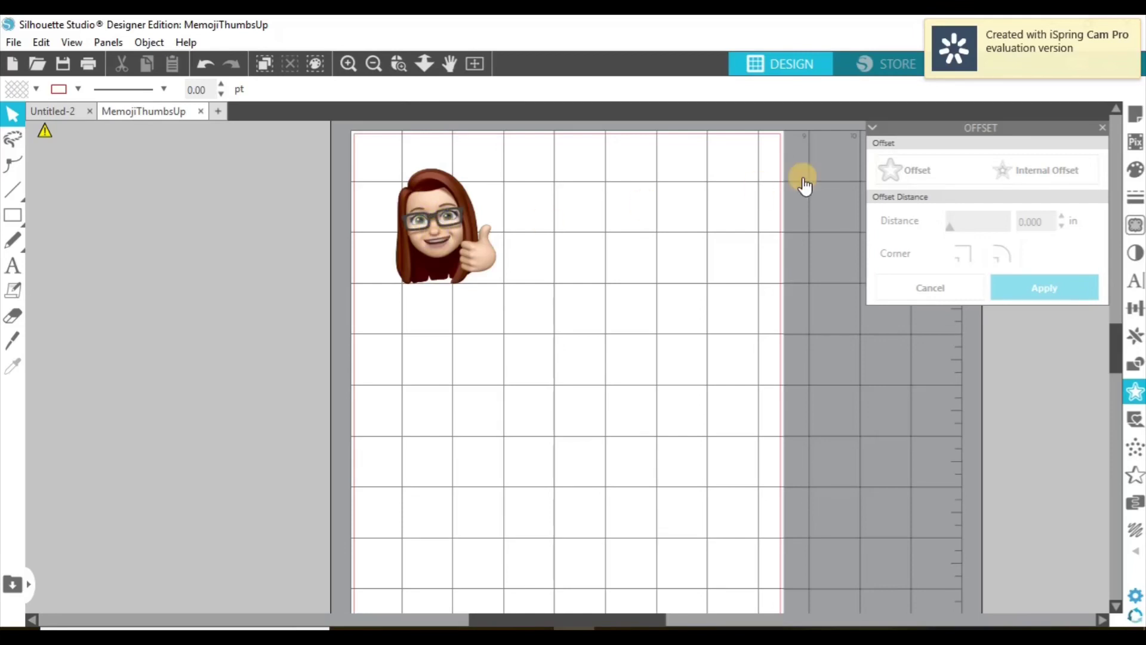
pyautogui.click(439, 234)
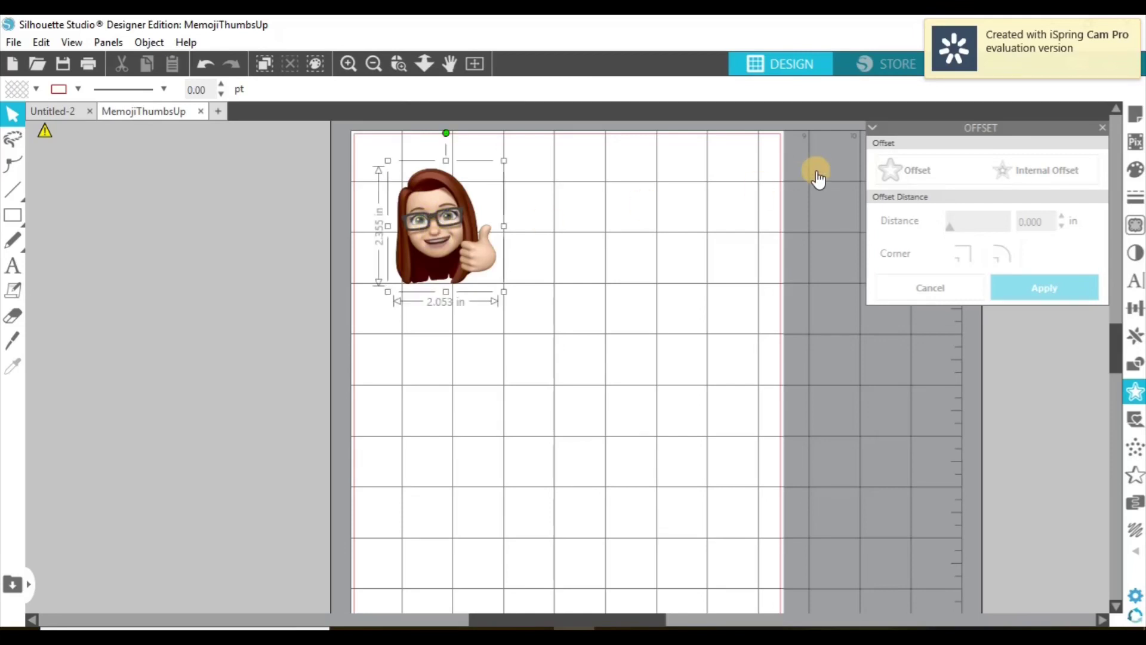
# Step: Switch registration marks On: 0.787 in length, 0.50 thickness, 0.625 in inset
pyautogui.click(1136, 116)
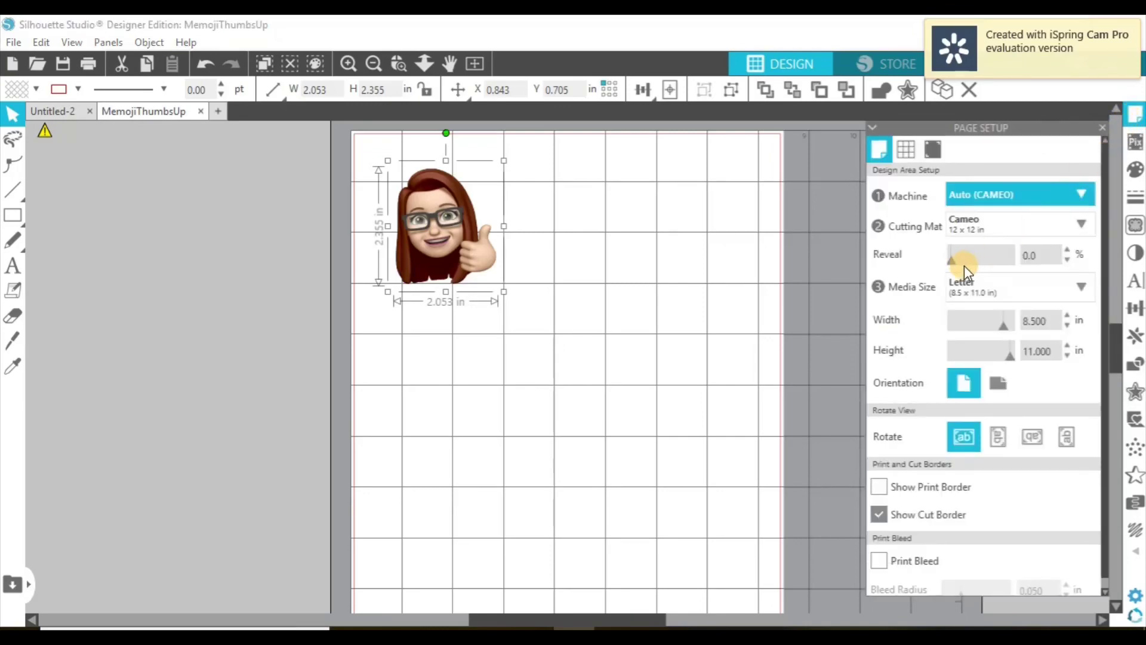
pyautogui.click(933, 150)
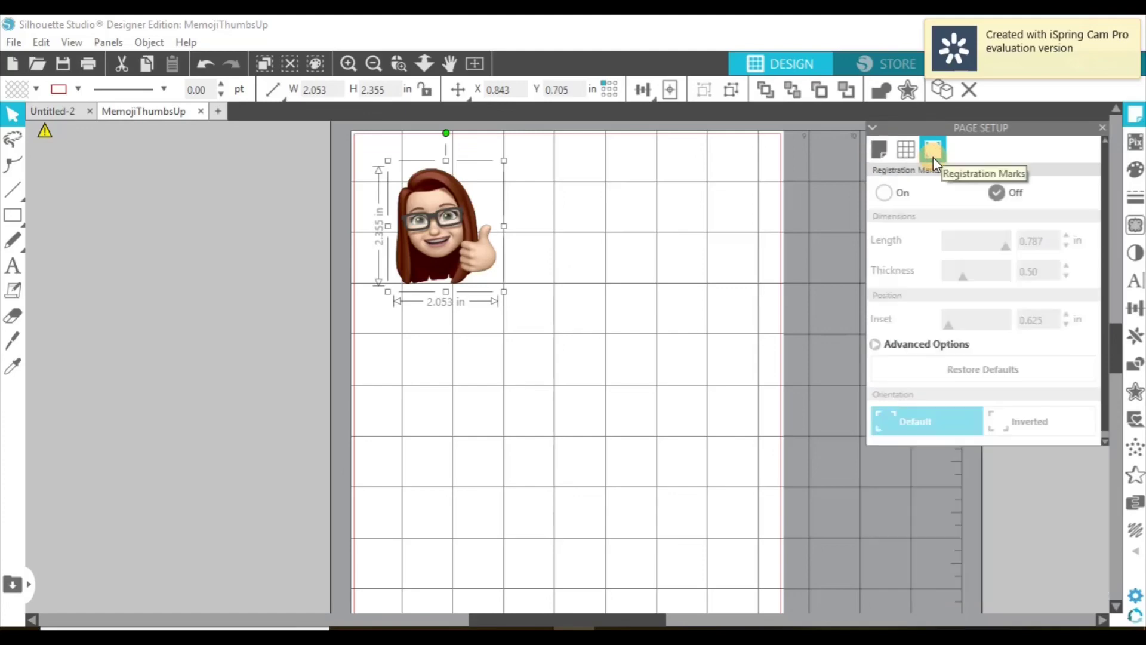
pyautogui.click(884, 193)
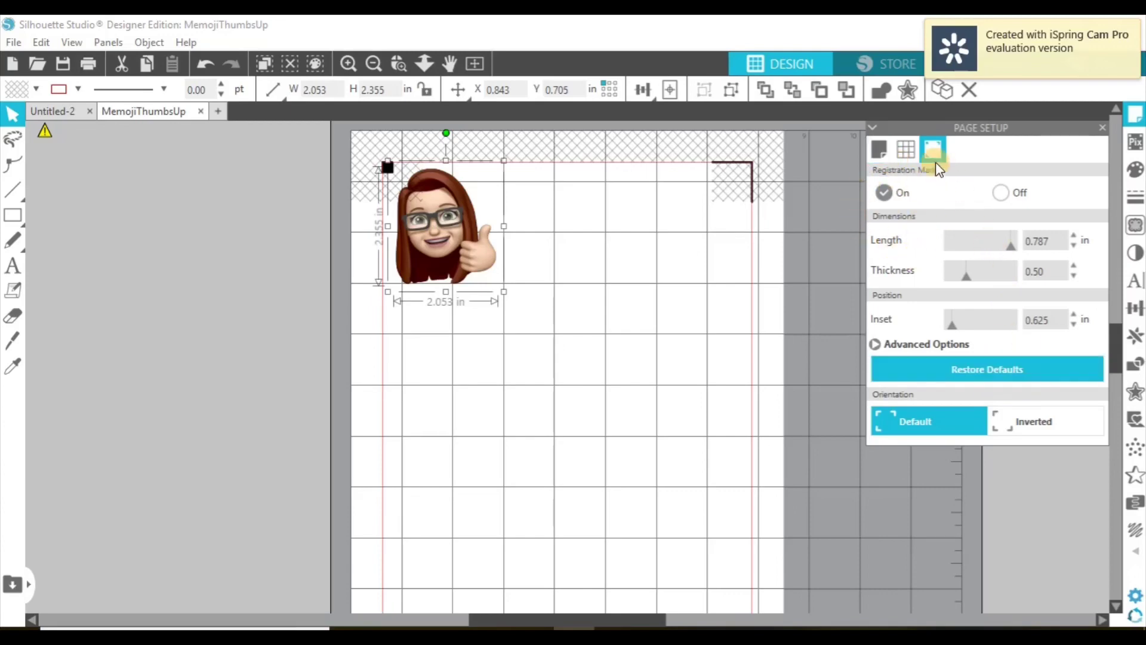
# Step: Nudge the Memoji below the registration mark and duplicate it into four Memojis across the top
pyautogui.click(879, 145)
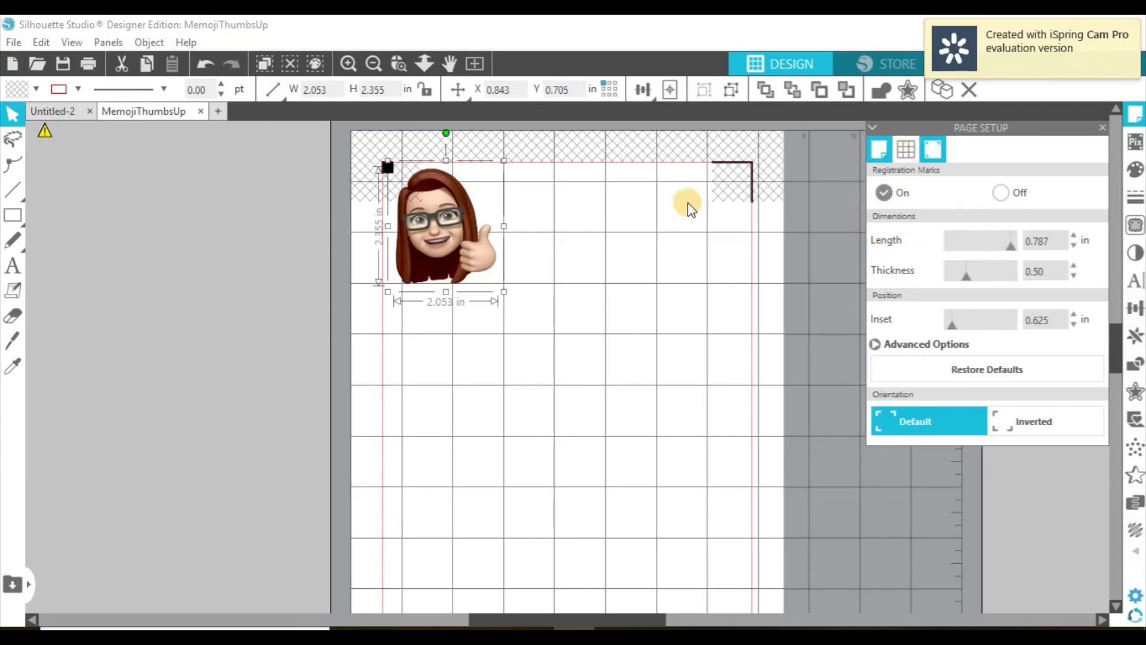
pyautogui.moveTo(448, 239); pyautogui.dragTo(453, 258)
pyautogui.rightClick(454, 263)
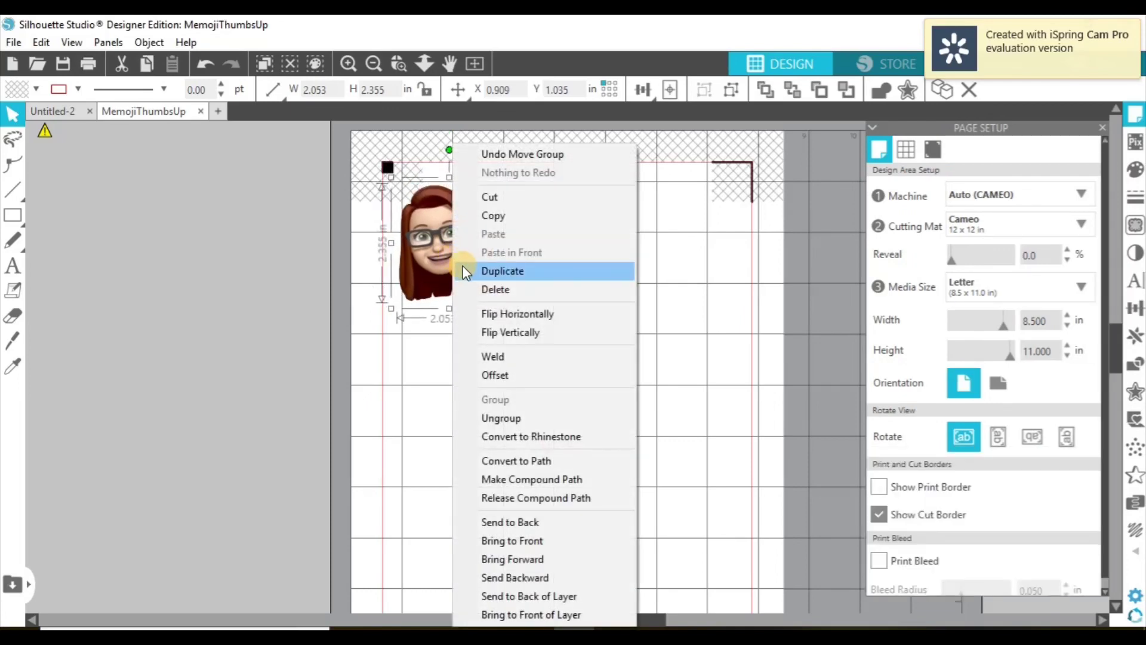
pyautogui.click(499, 271)
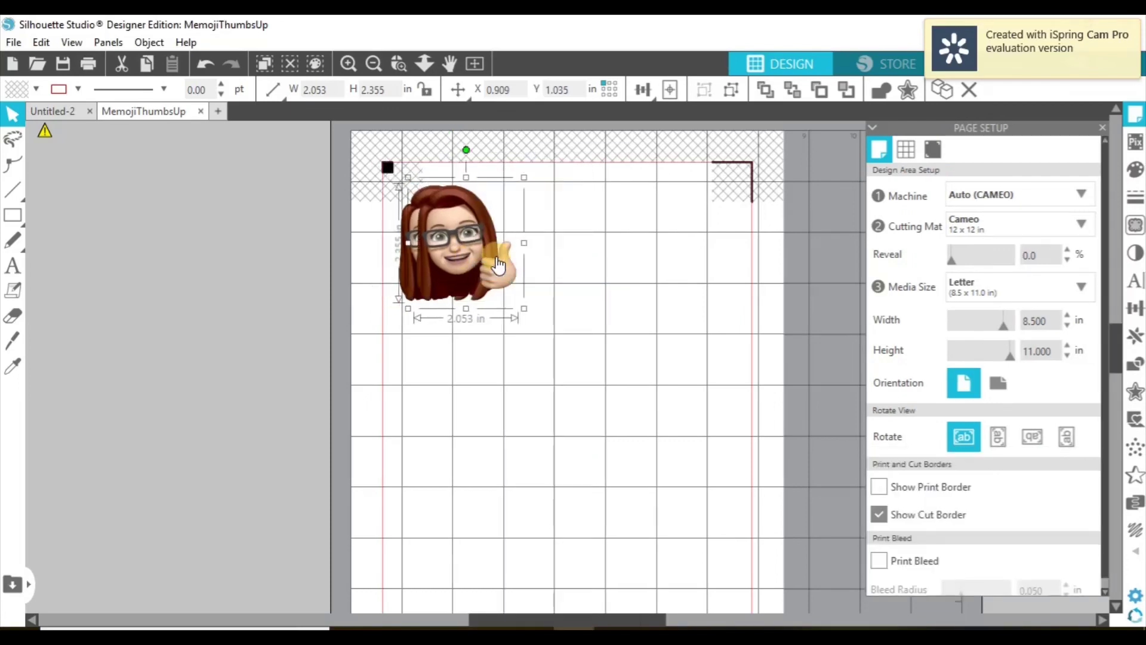
pyautogui.moveTo(486, 241); pyautogui.dragTo(579, 249)
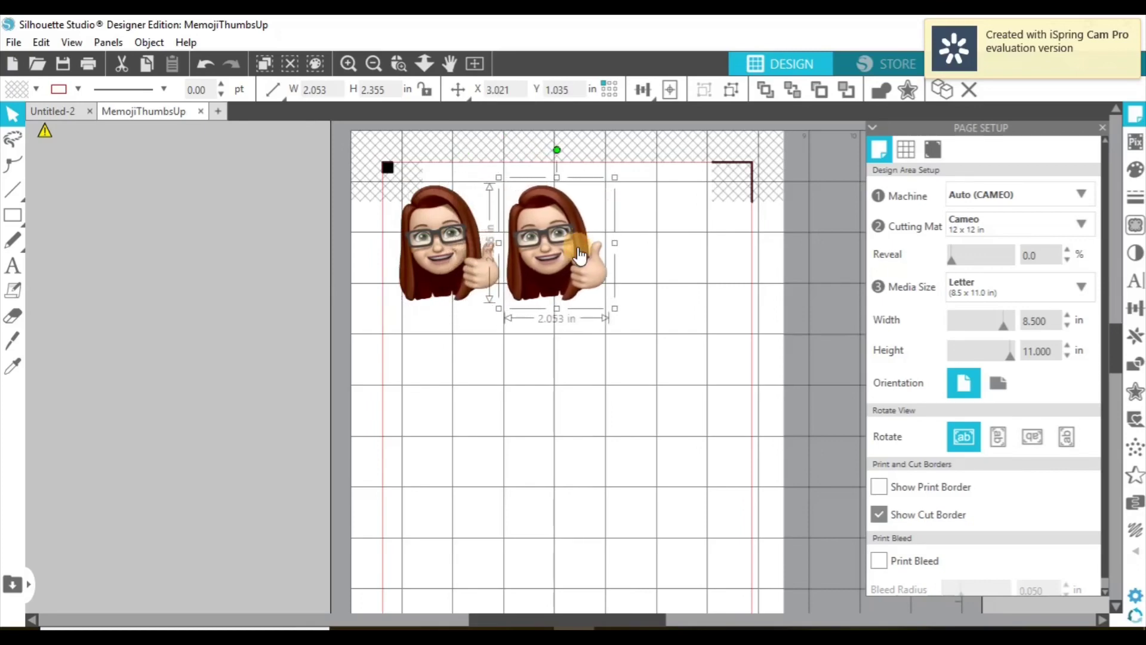
pyautogui.keyDown('shift'); pyautogui.click(468, 252); pyautogui.keyUp('shift')
pyautogui.rightClick(448, 244)
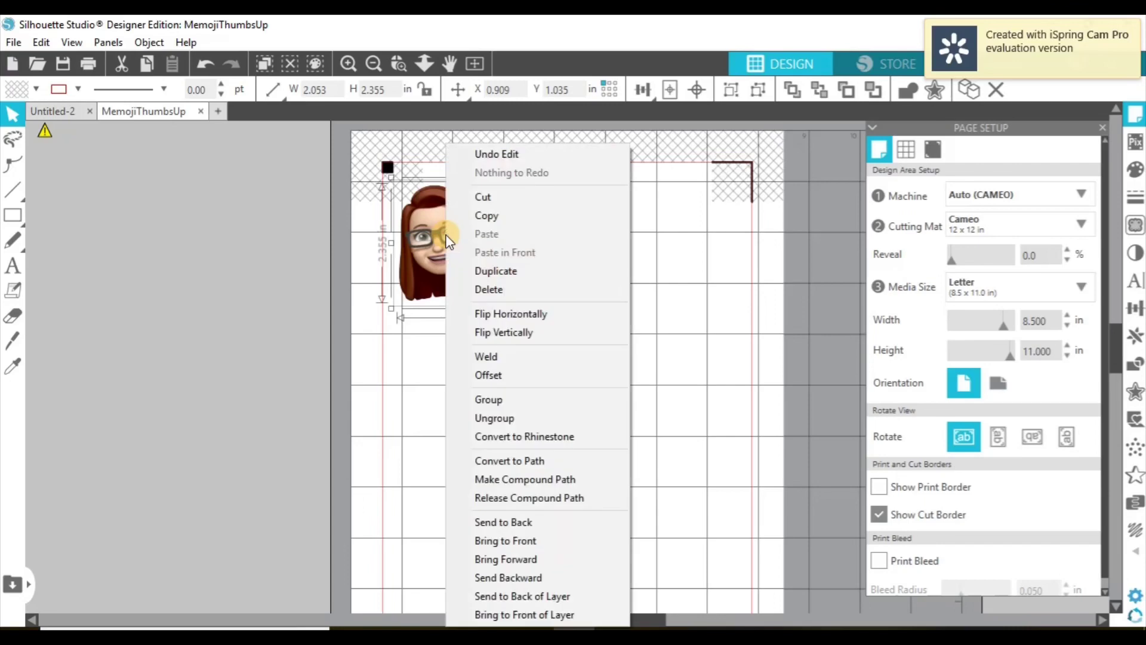
pyautogui.click(483, 271)
pyautogui.moveTo(514, 280); pyautogui.dragTo(761, 253)
# Step: Add a fifth Memoji at the row's end, giving five 1.359 × 1.559 in stickers
pyautogui.moveTo(362, 164); pyautogui.dragTo(683, 277)
pyautogui.click(673, 312)
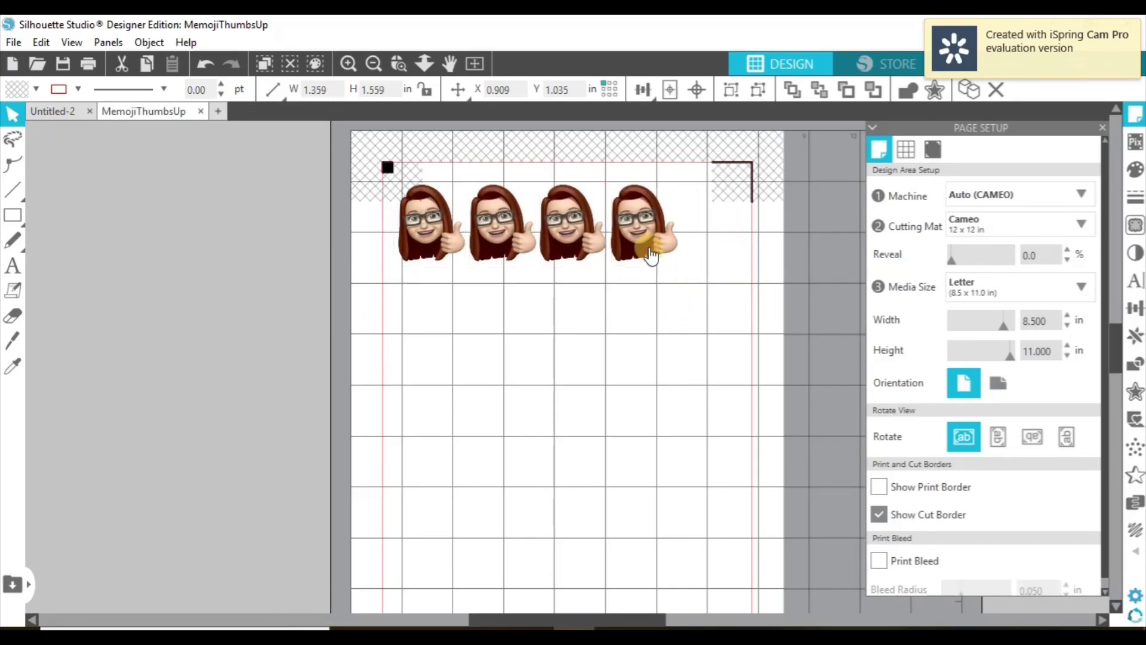
pyautogui.rightClick(649, 246)
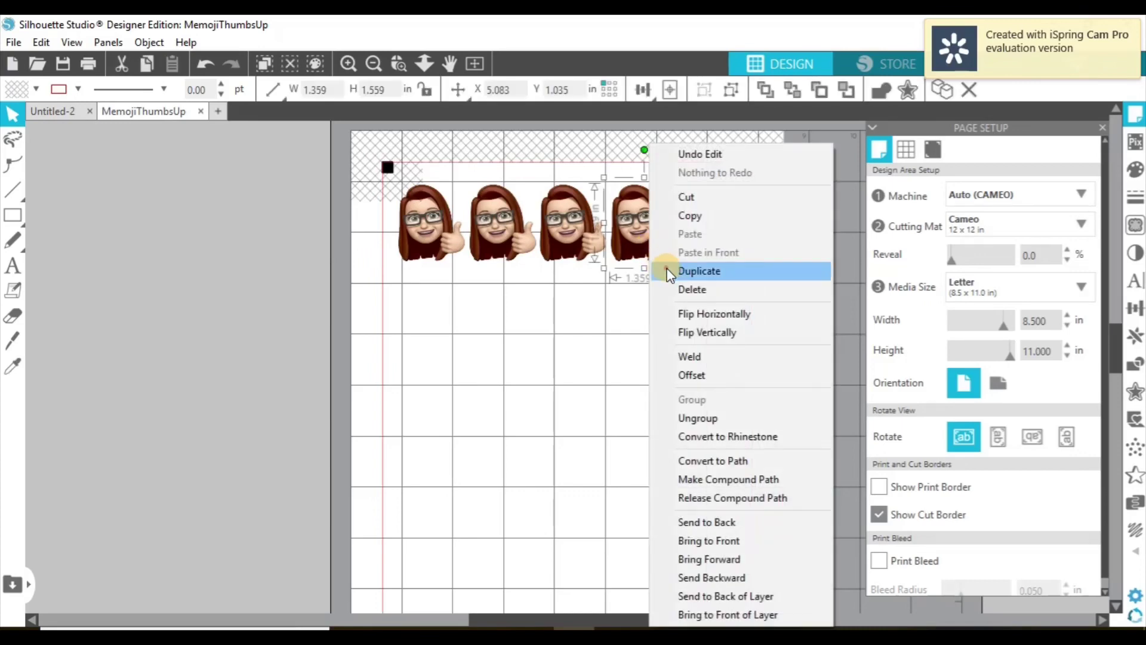
pyautogui.click(661, 268)
pyautogui.moveTo(663, 229); pyautogui.dragTo(719, 236)
pyautogui.click(768, 304)
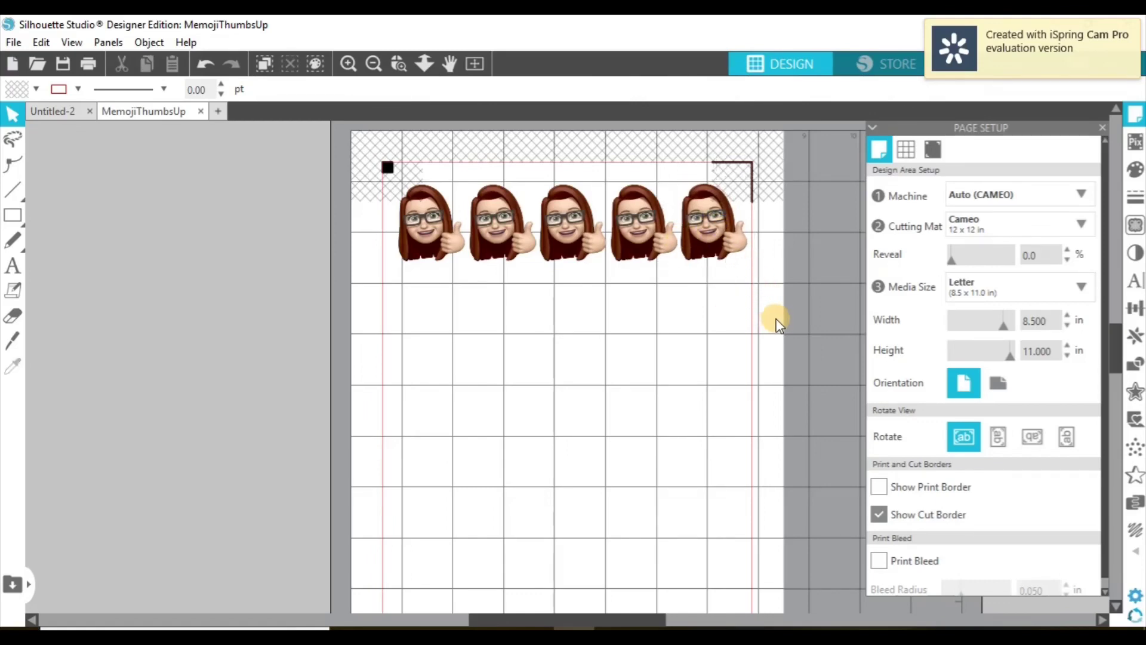
pyautogui.moveTo(776, 318); pyautogui.dragTo(418, 185)
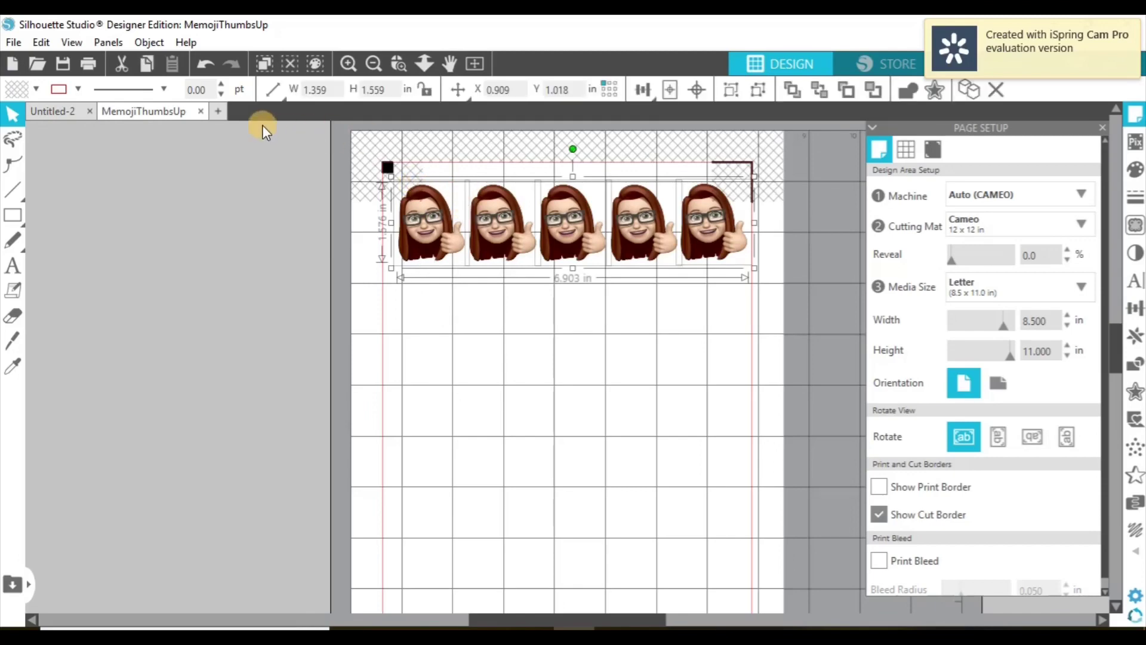
# Step: Align the five Memojis along their middles and distribute them evenly horizontally
pyautogui.click(642, 93)
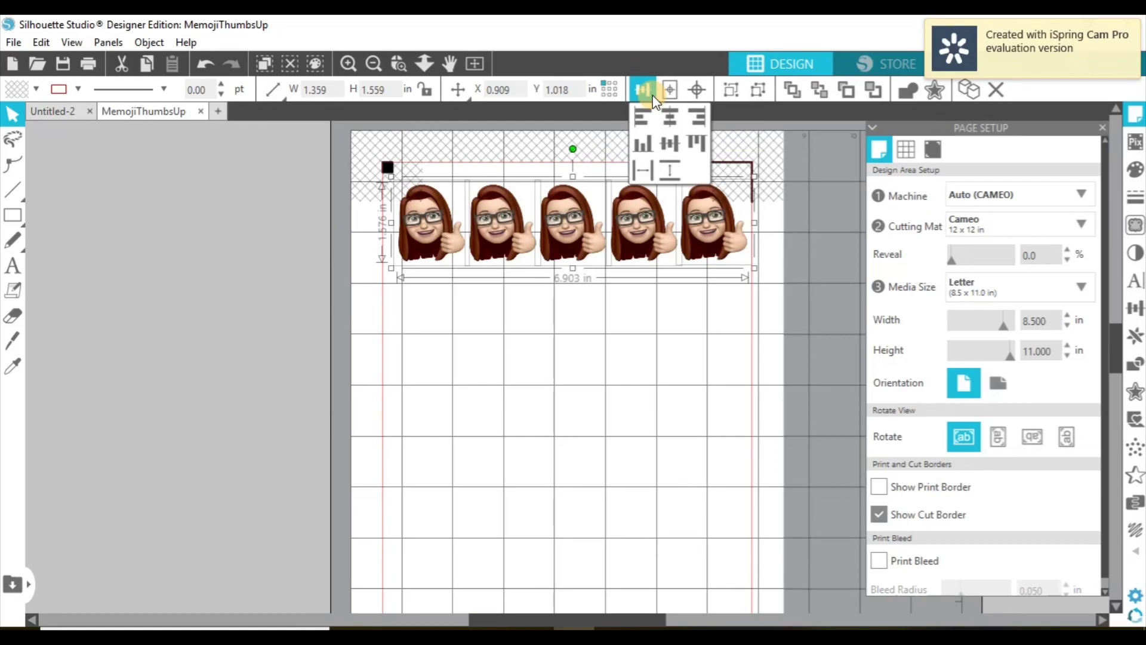
pyautogui.click(675, 143)
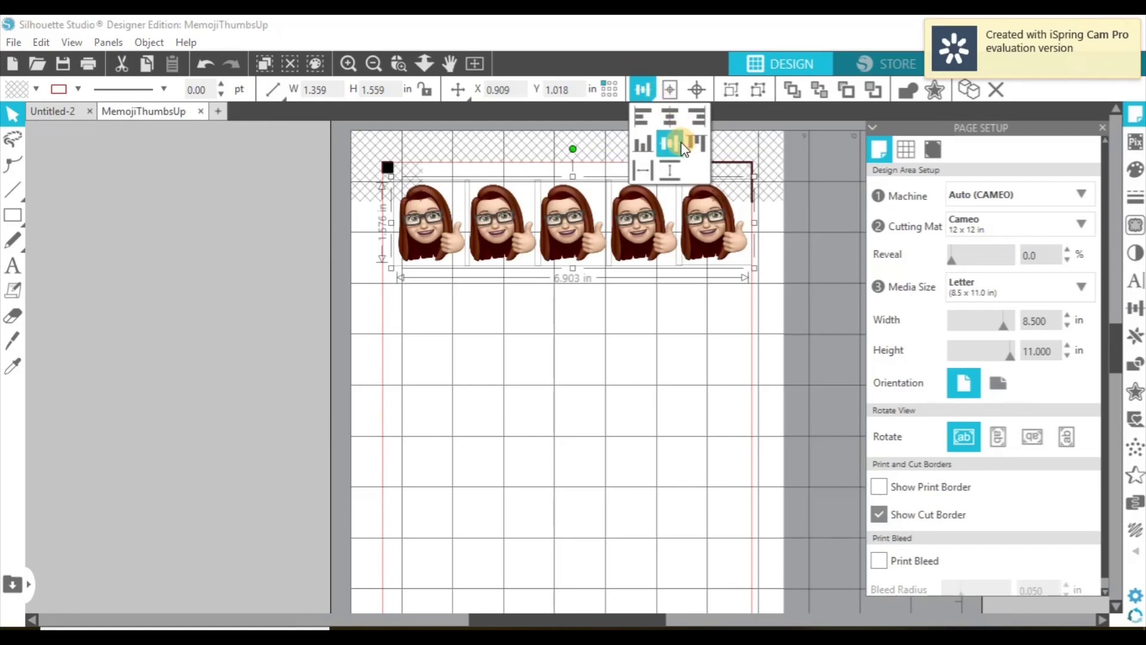
pyautogui.click(679, 146)
pyautogui.click(643, 173)
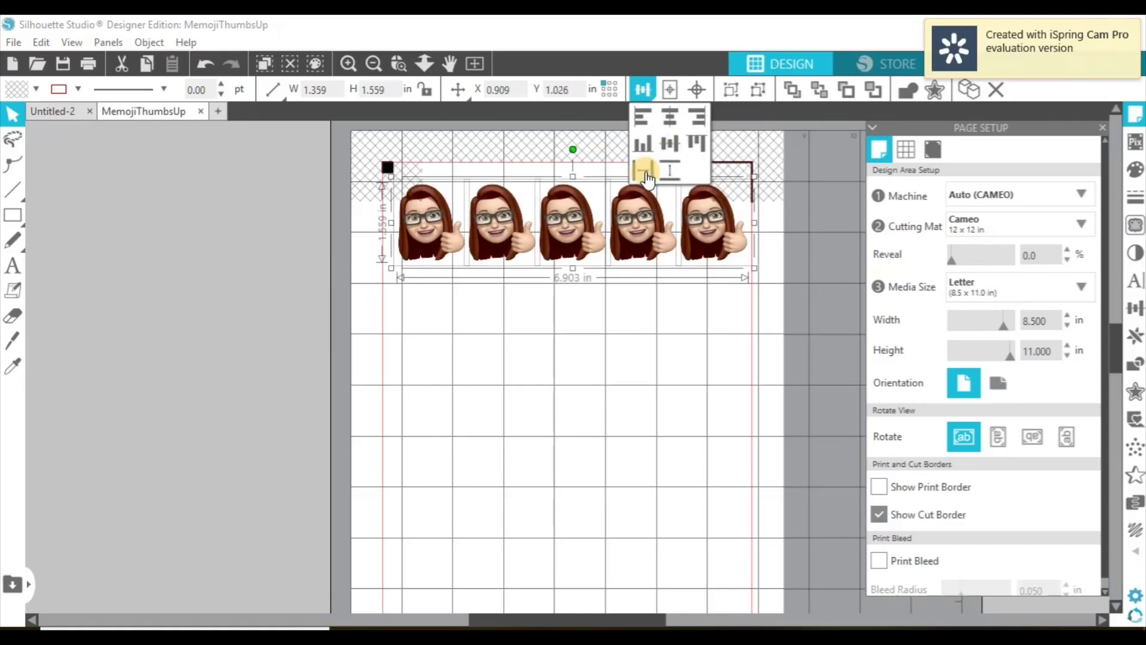
# Step: Group the five Memojis into one 6.903 × 1.559 in row
pyautogui.click(692, 318)
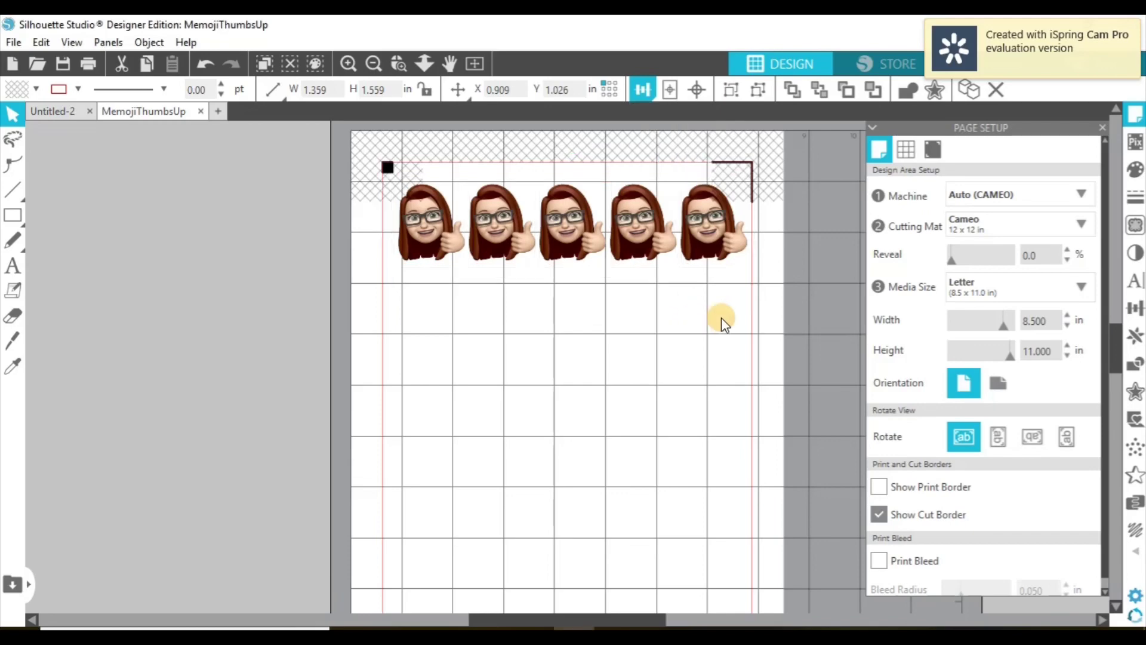
pyautogui.moveTo(764, 309); pyautogui.dragTo(405, 188)
pyautogui.rightClick(452, 227)
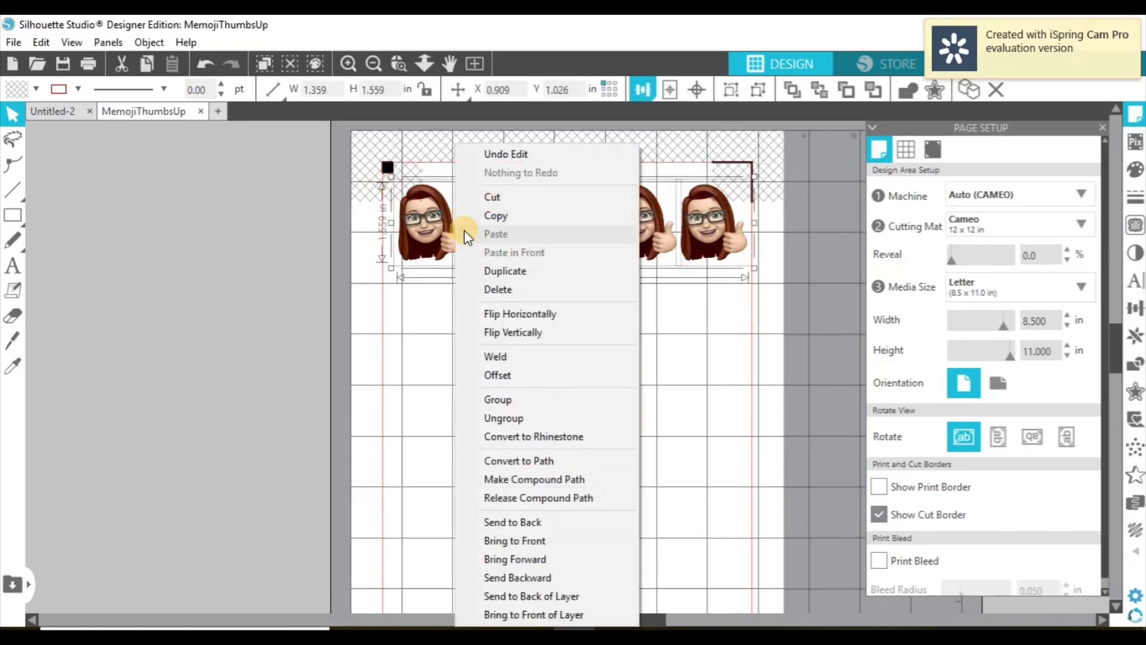
pyautogui.click(507, 398)
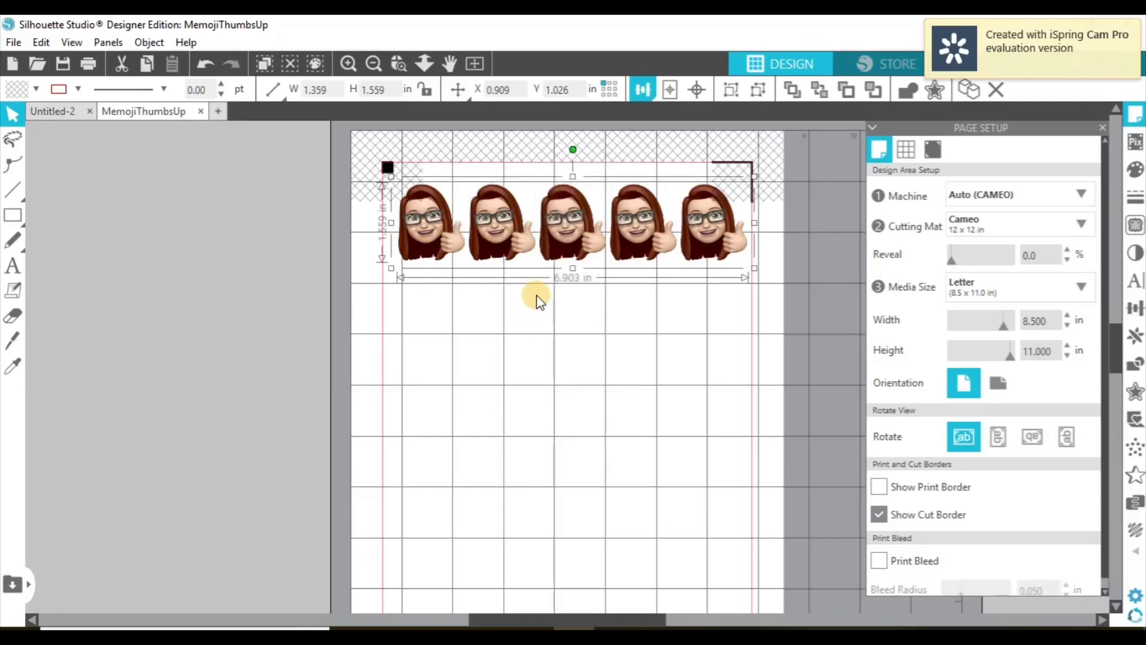
# Step: Duplicate the Memoji row, then duplicate both rows, stacking copies to make four rows
pyautogui.rightClick(553, 246)
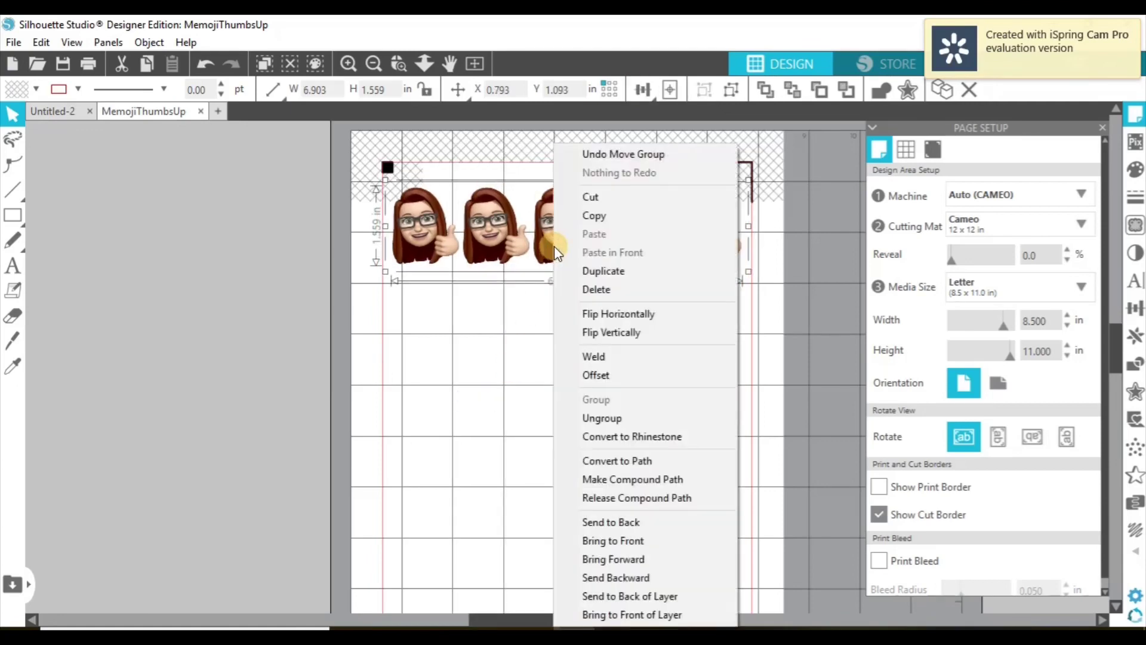
pyautogui.click(603, 272)
pyautogui.moveTo(585, 240); pyautogui.dragTo(571, 316)
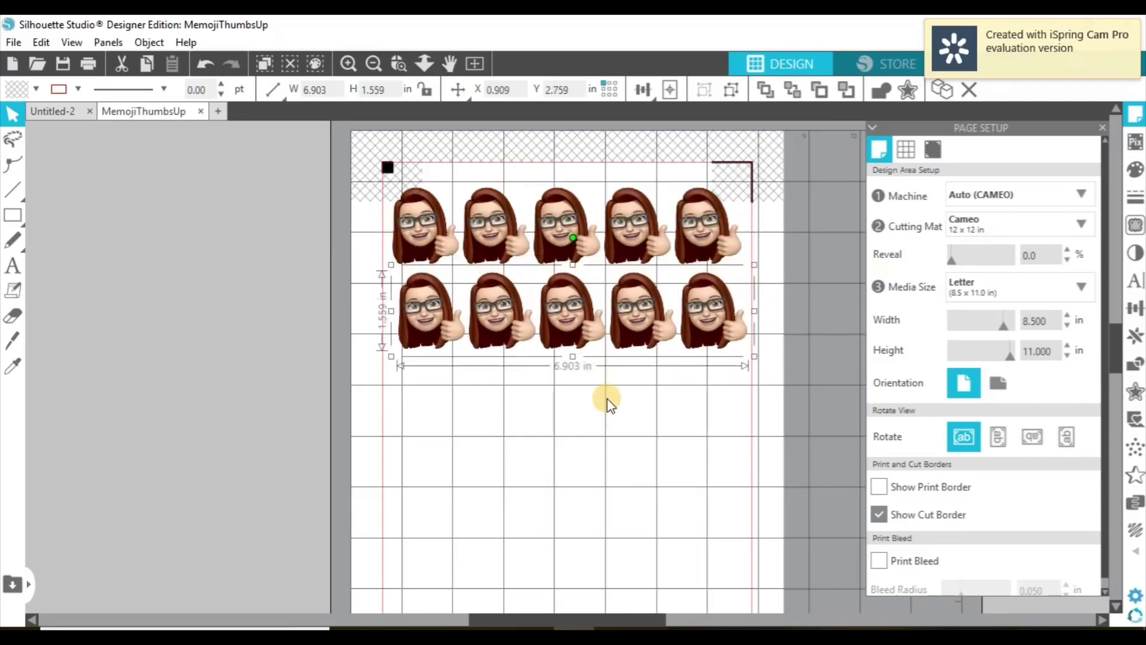
pyautogui.keyDown('shift'); pyautogui.click(538, 205); pyautogui.keyUp('shift')
pyautogui.rightClick(553, 258)
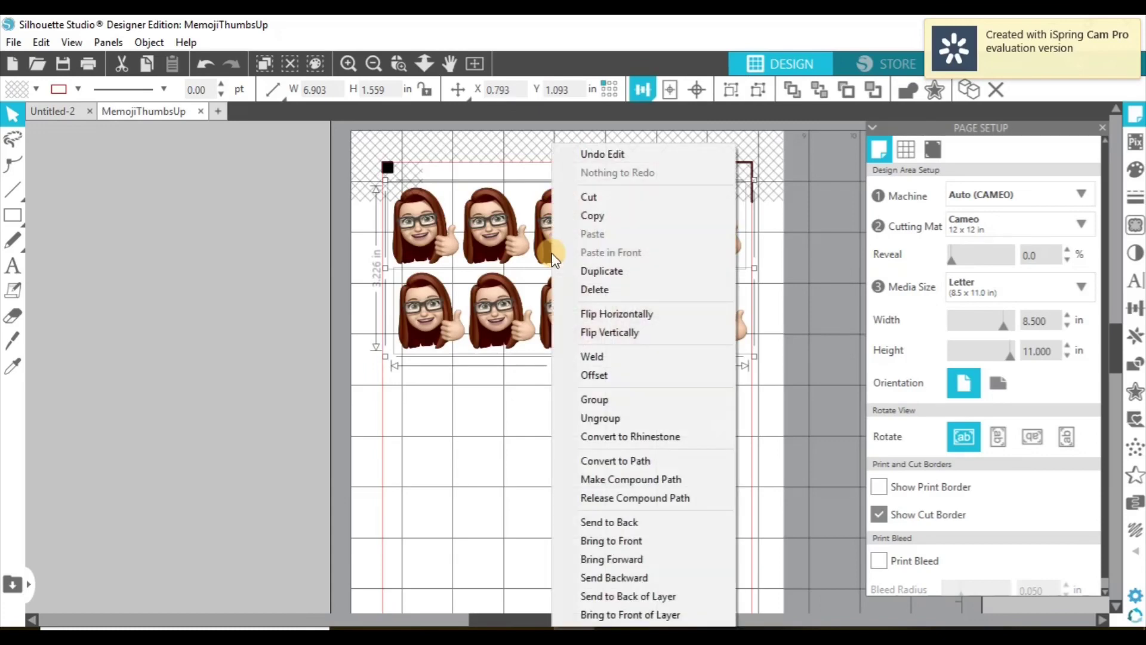
pyautogui.click(608, 270)
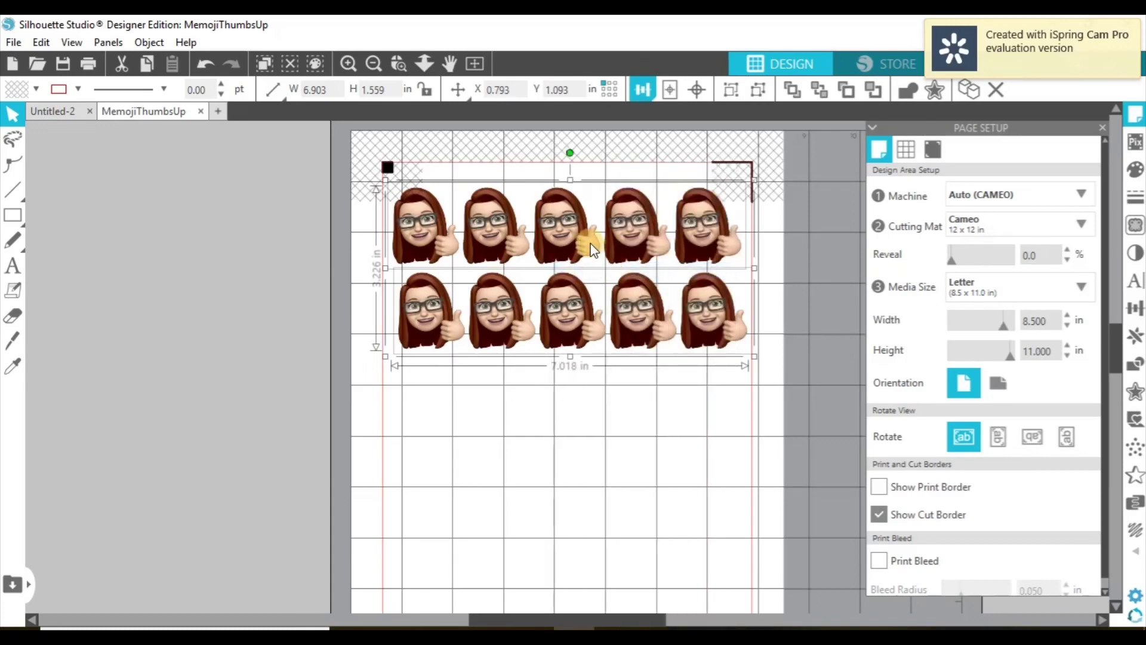
pyautogui.moveTo(589, 242); pyautogui.dragTo(572, 390)
# Step: Duplicate the bottom row and place it below as a fifth row at Y 7.694 in
pyautogui.scroll(-2, 579, 245)
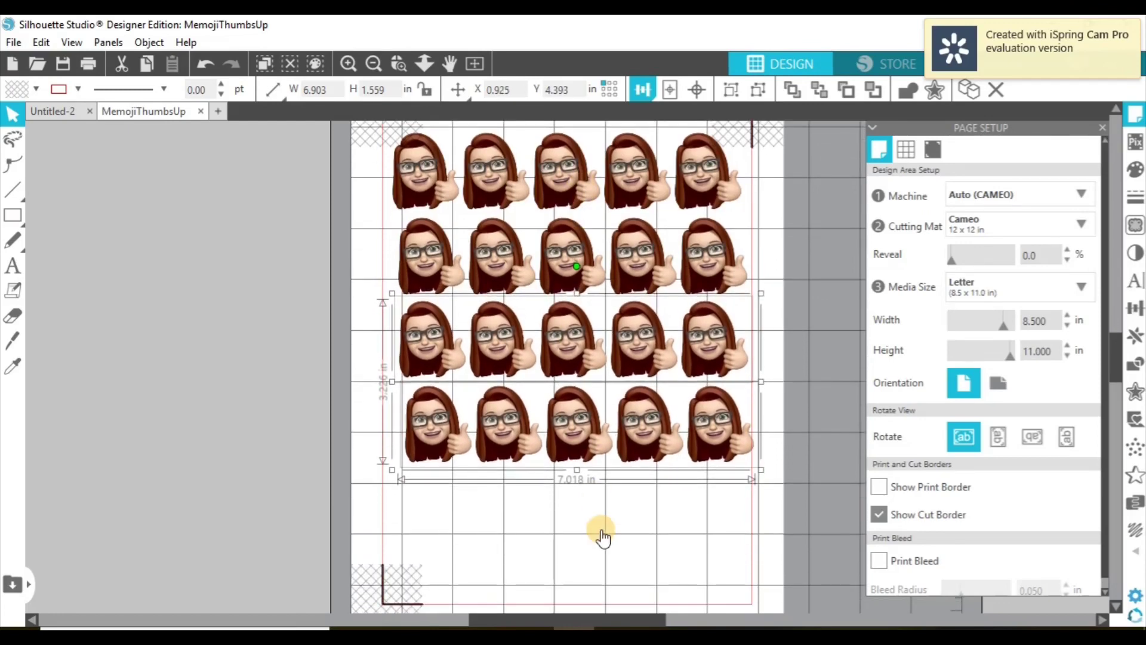
pyautogui.click(603, 545)
pyautogui.click(597, 457)
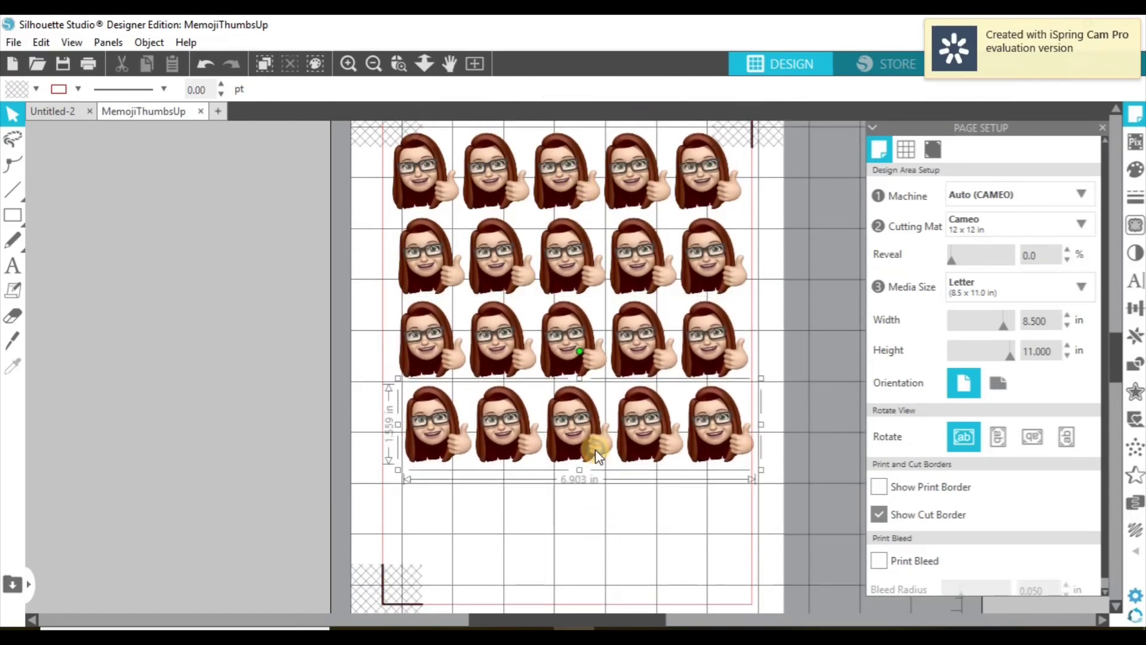
pyautogui.rightClick(595, 454)
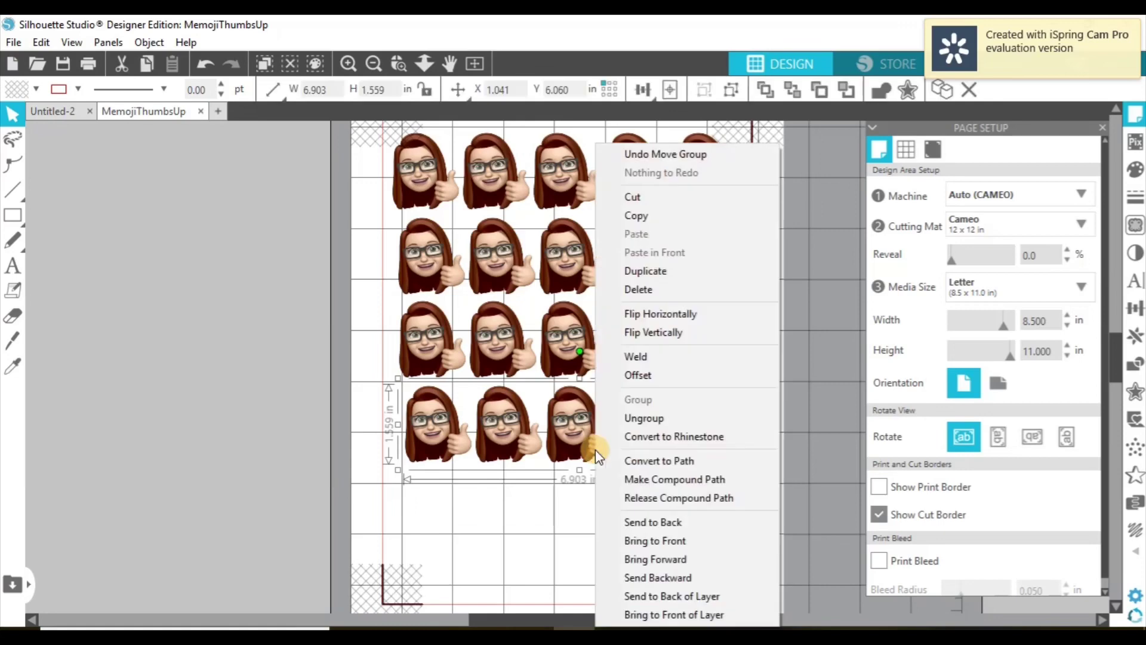
pyautogui.click(677, 272)
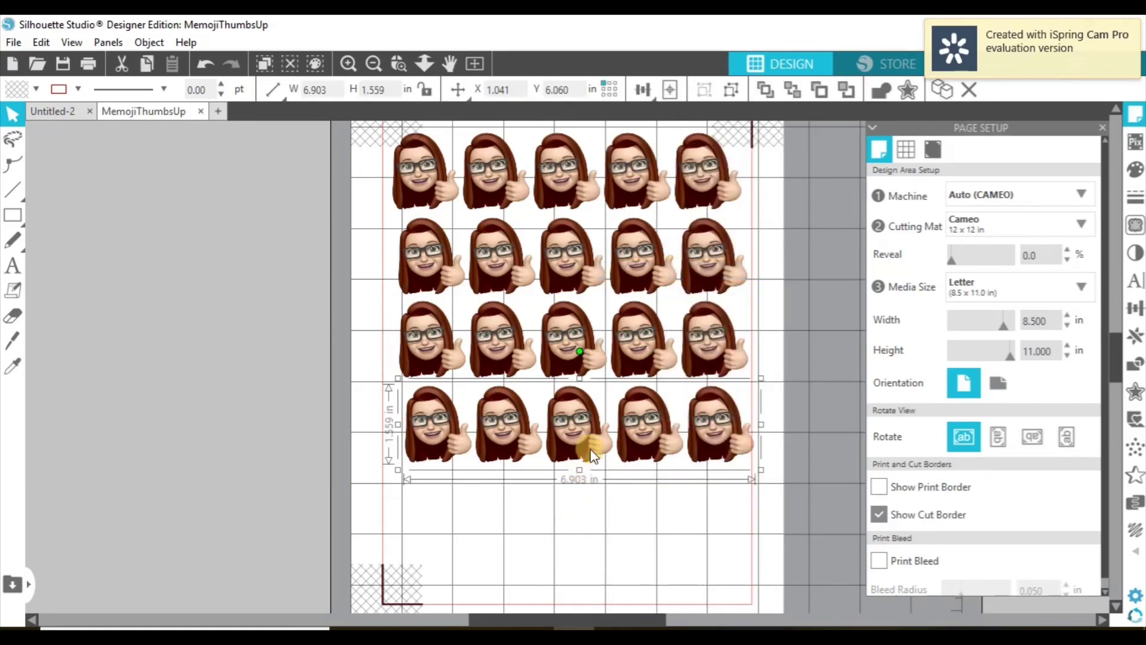
pyautogui.moveTo(591, 444); pyautogui.dragTo(568, 503)
pyautogui.click(374, 64)
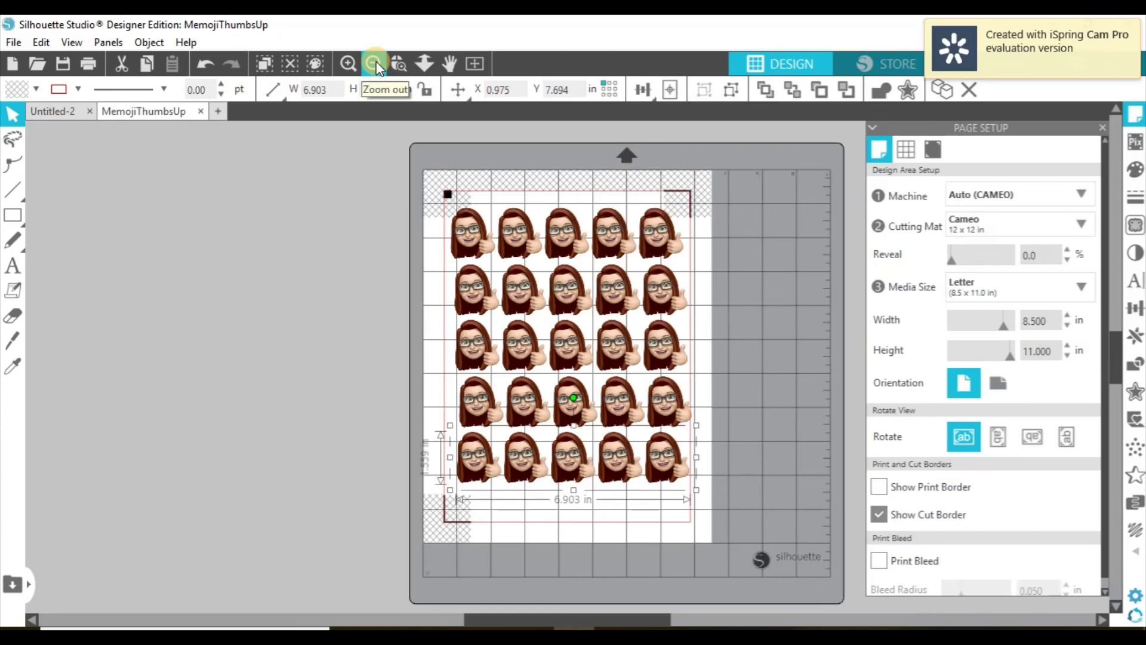
# Step: Space all five rows of stickers evenly both vertically and horizontally
pyautogui.click(621, 457)
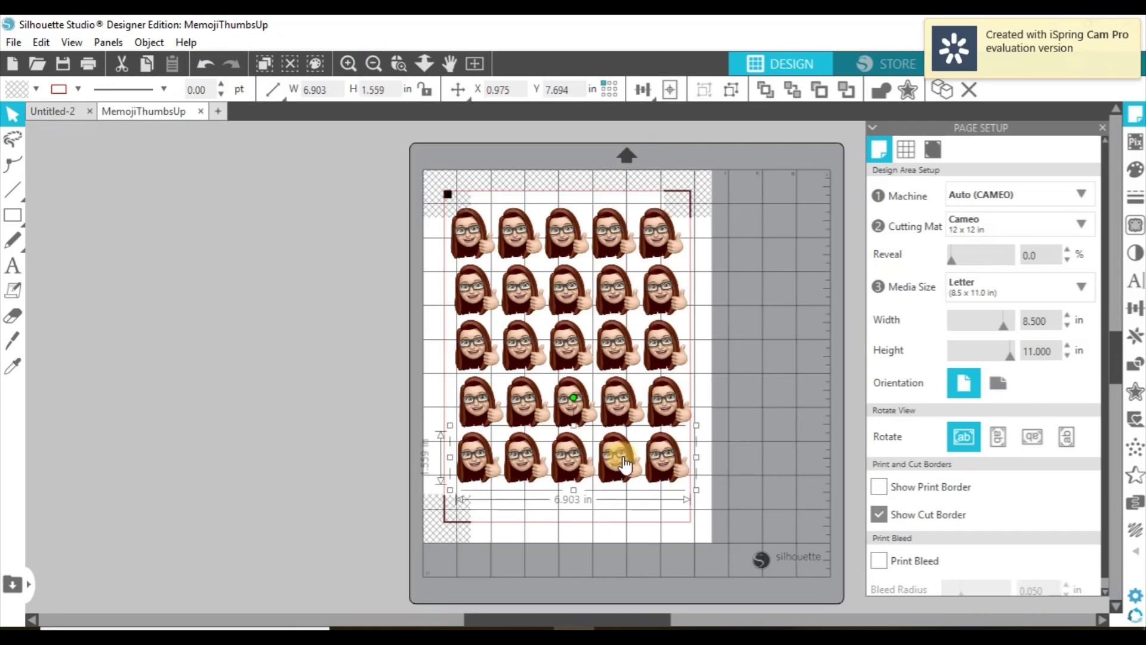
pyautogui.moveTo(713, 523); pyautogui.dragTo(459, 226)
pyautogui.click(650, 93)
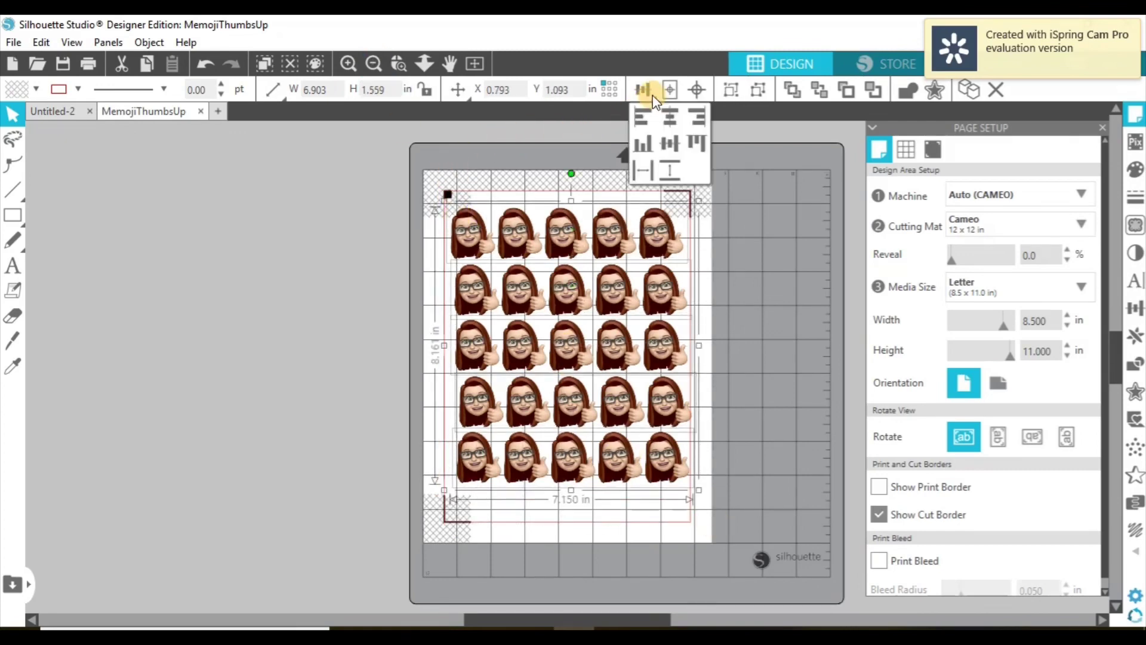
pyautogui.click(666, 173)
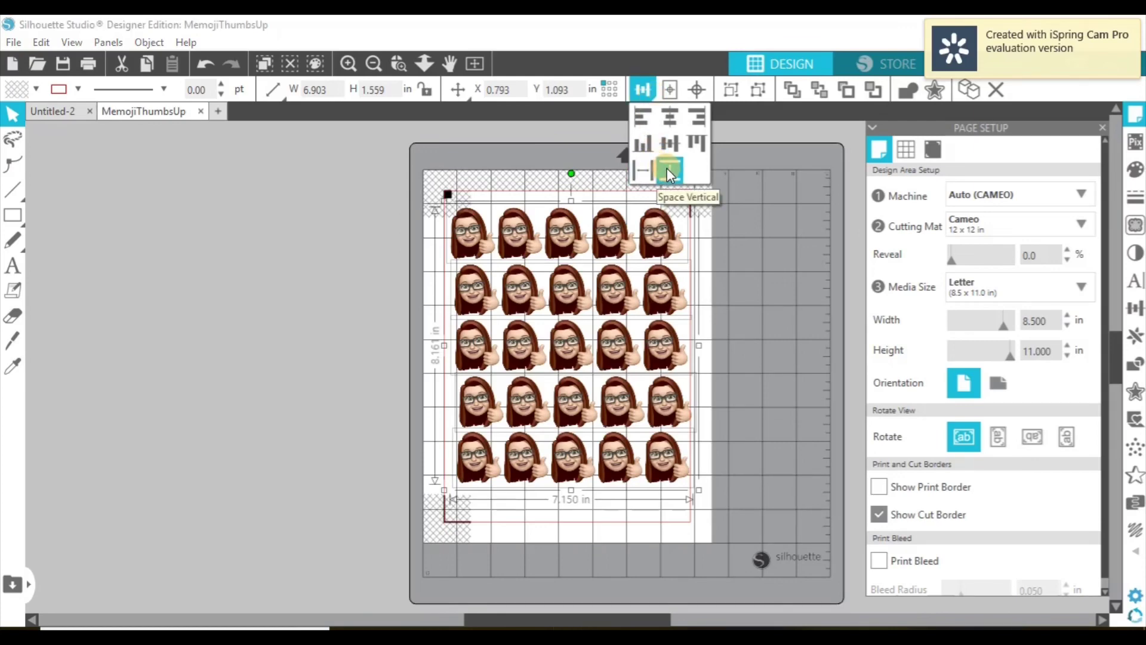
pyautogui.click(648, 173)
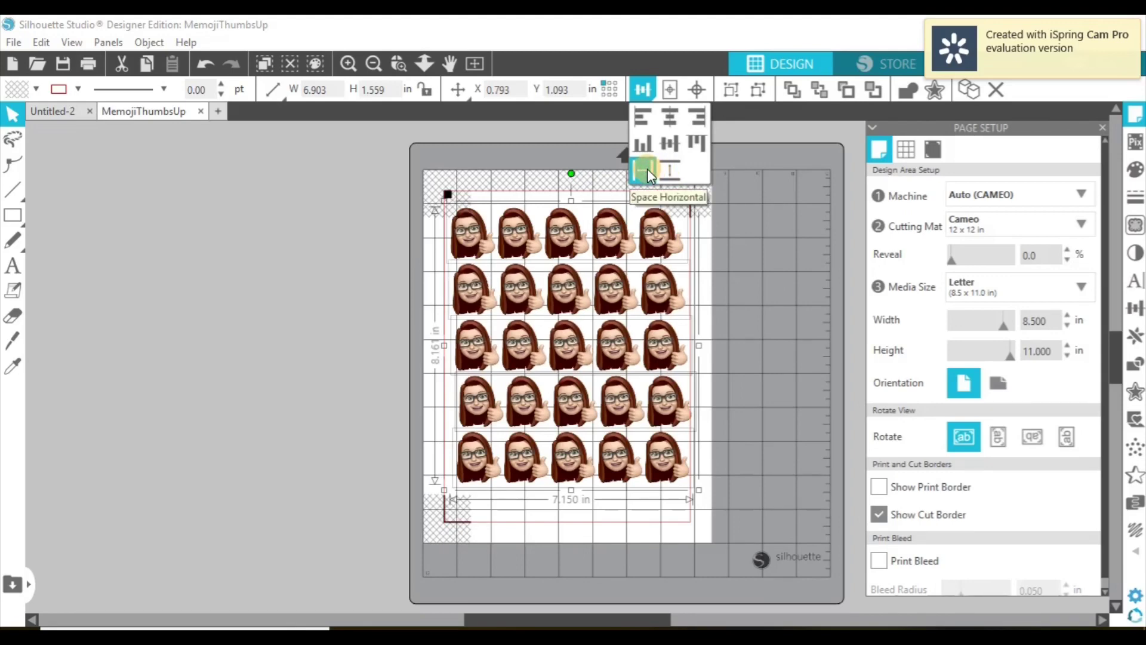
pyautogui.click(567, 203)
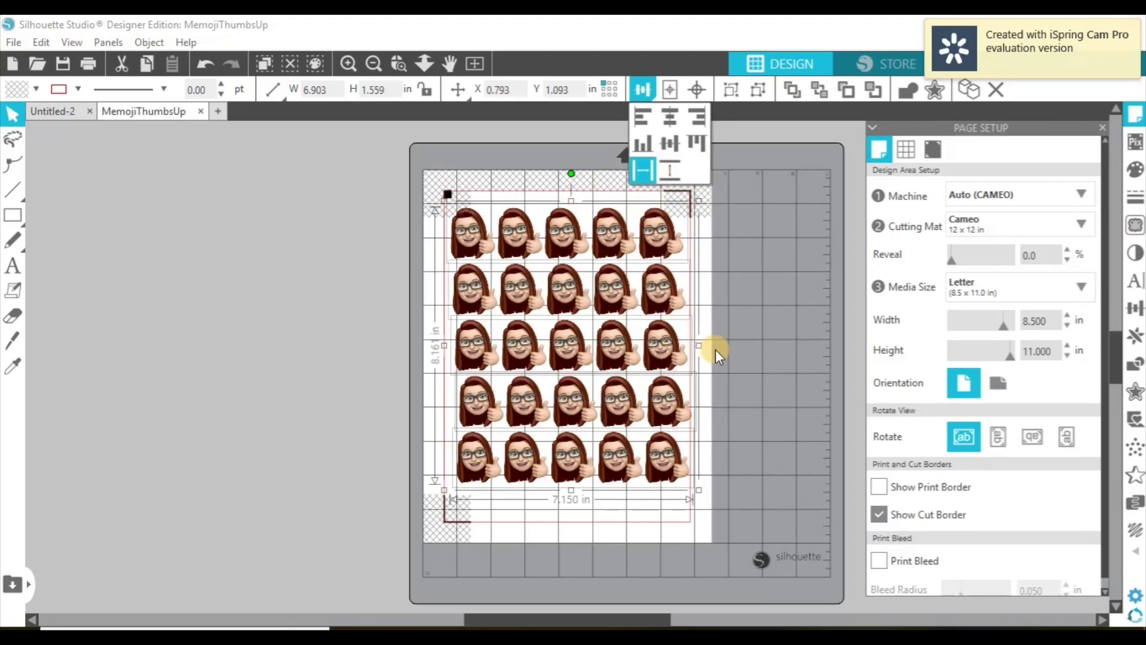
# Step: Lower the 6.903 in wide grid slightly and centre it horizontally on the page
pyautogui.click(740, 373)
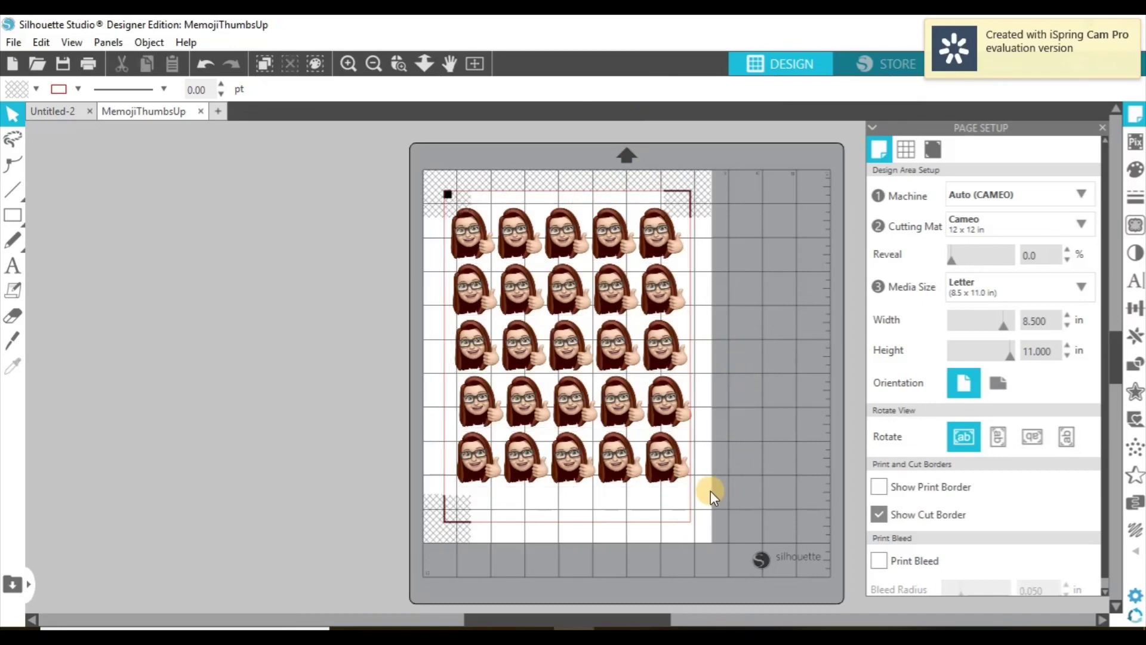
pyautogui.moveTo(710, 491); pyautogui.dragTo(443, 230)
pyautogui.moveTo(550, 244); pyautogui.dragTo(549, 250)
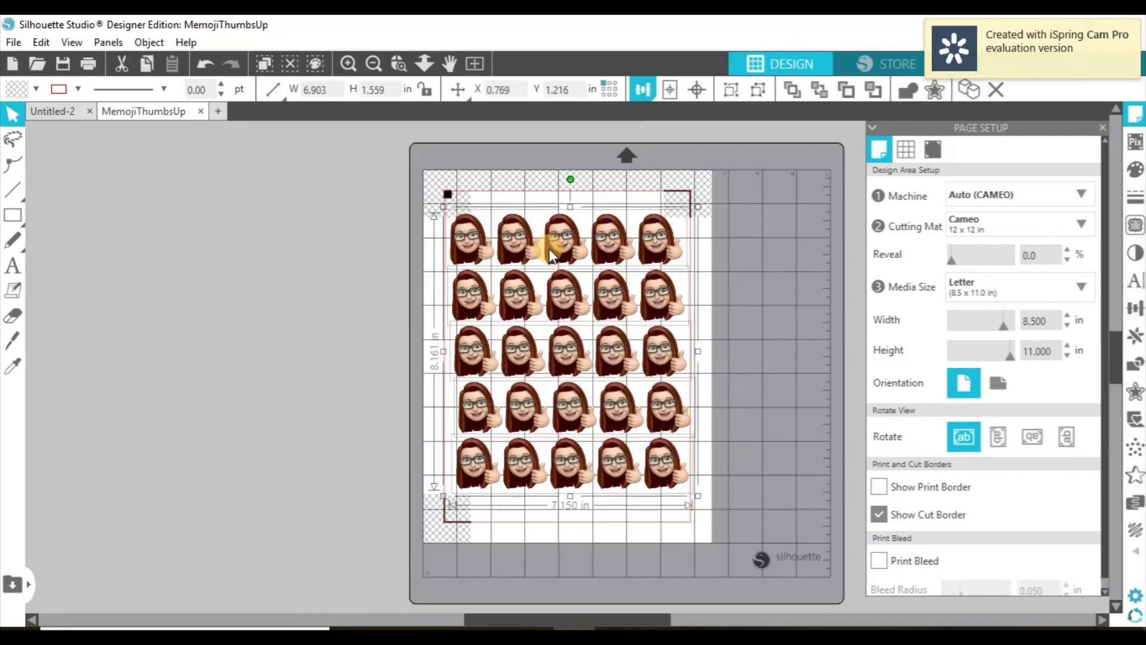
pyautogui.click(649, 91)
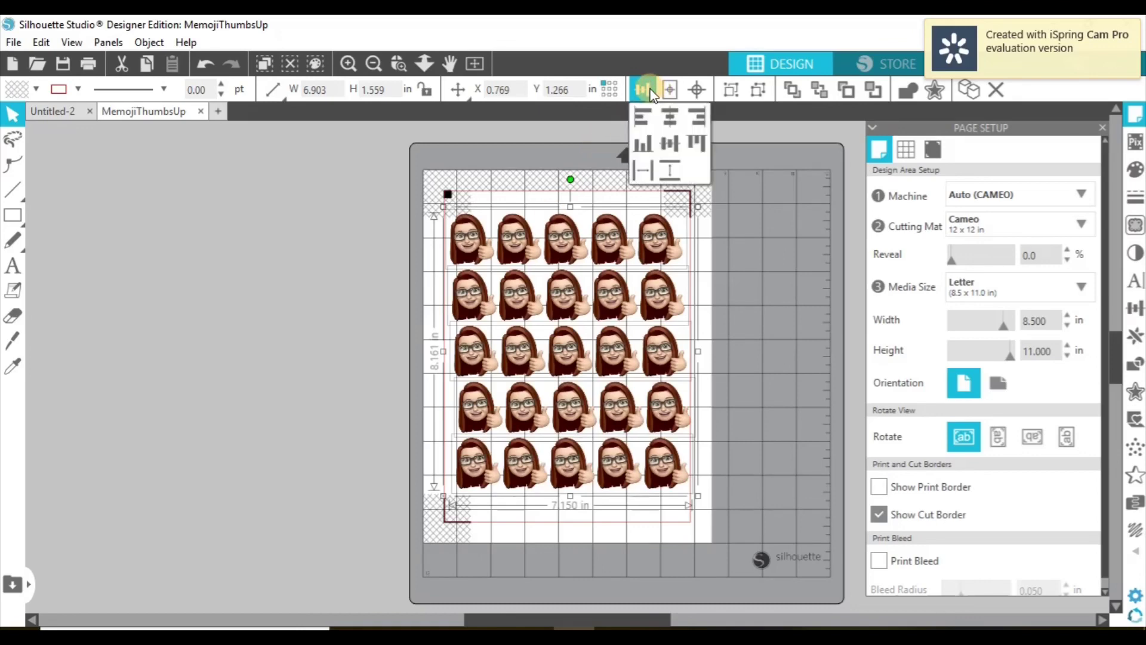
pyautogui.click(667, 115)
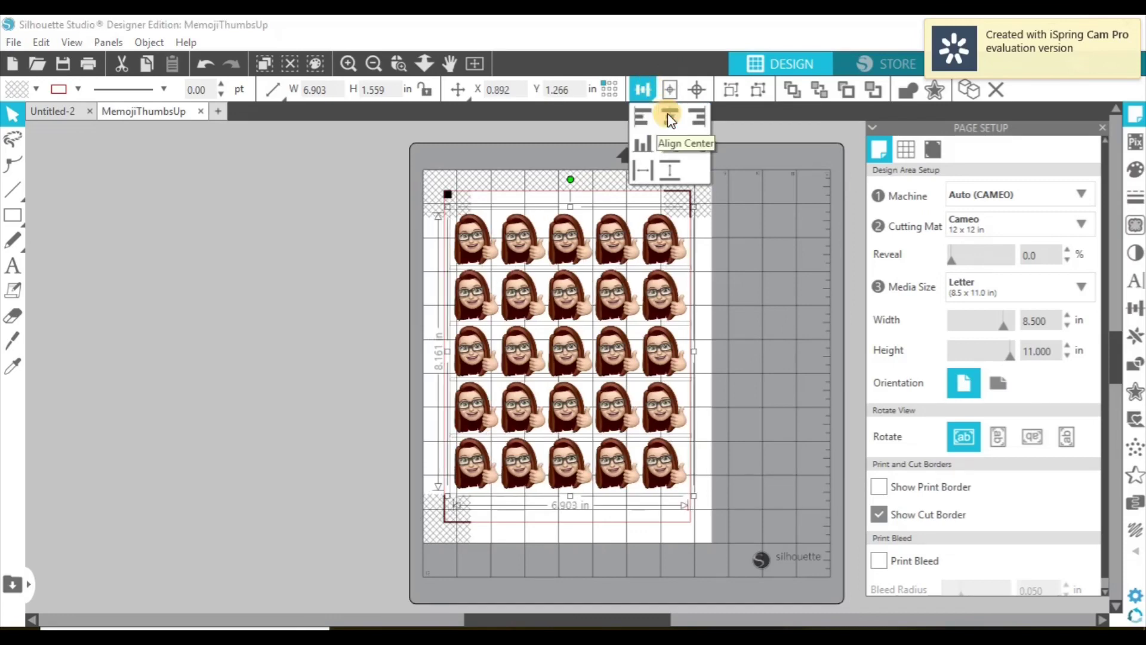
pyautogui.click(763, 396)
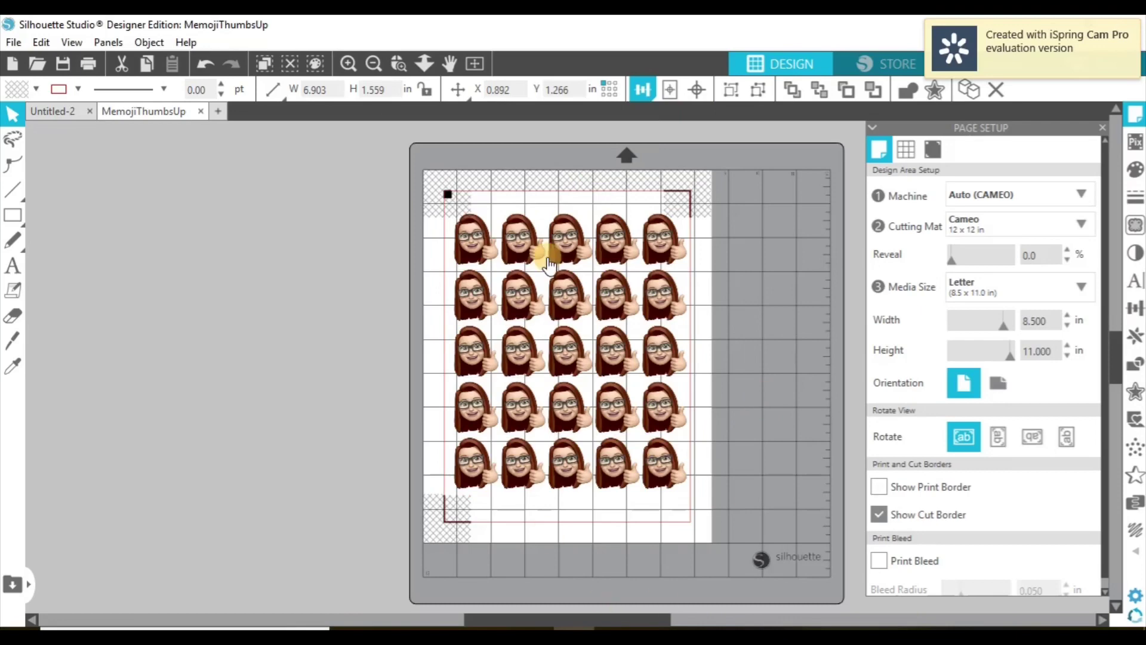
pyautogui.click(743, 448)
# Step: Group all 25 stickers into one 6.903 × 8.161 in grid and nudge it to Y 1.489
pyautogui.moveTo(746, 504); pyautogui.dragTo(418, 212)
pyautogui.click(490, 263)
pyautogui.rightClick(489, 263)
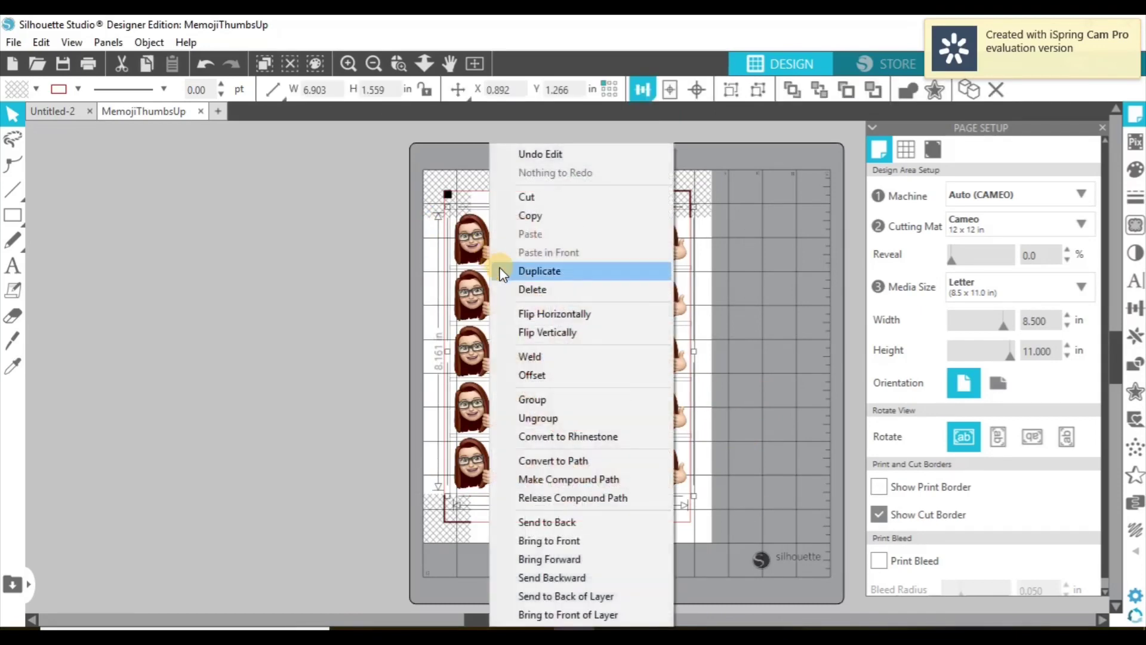
pyautogui.click(541, 397)
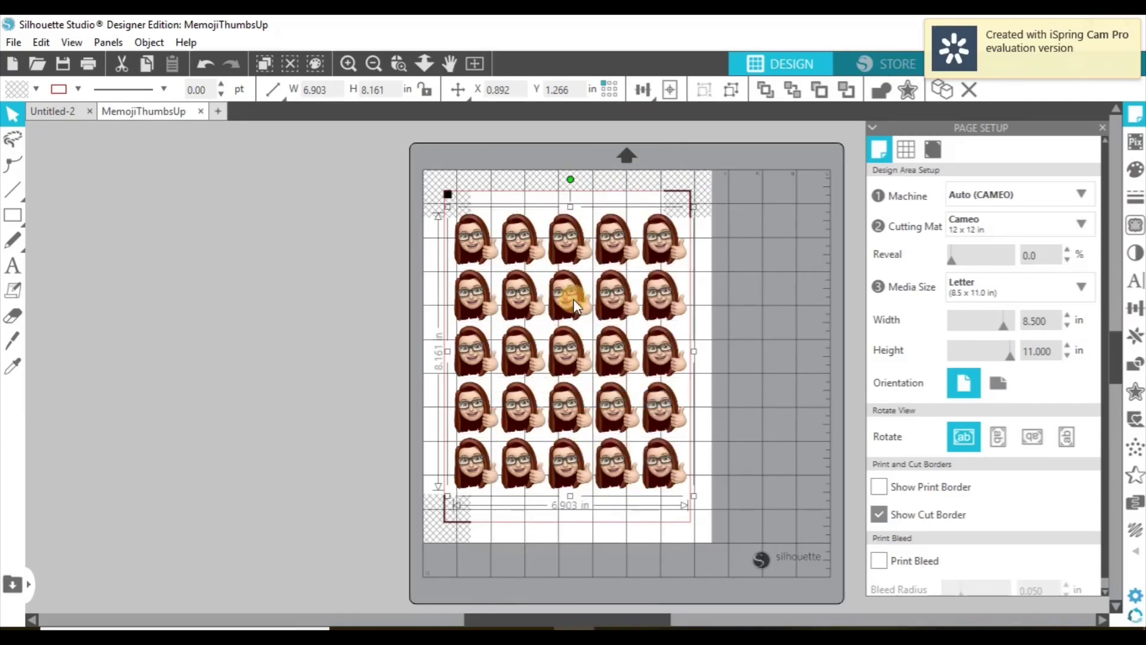
pyautogui.moveTo(573, 298); pyautogui.dragTo(573, 306)
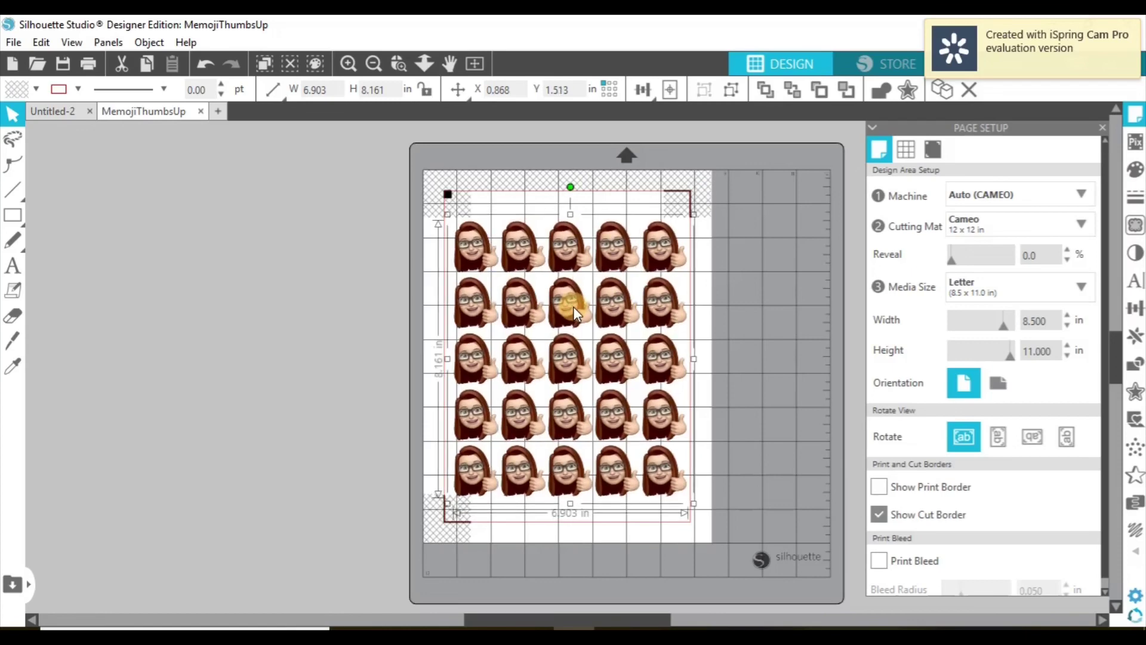
pyautogui.click(760, 423)
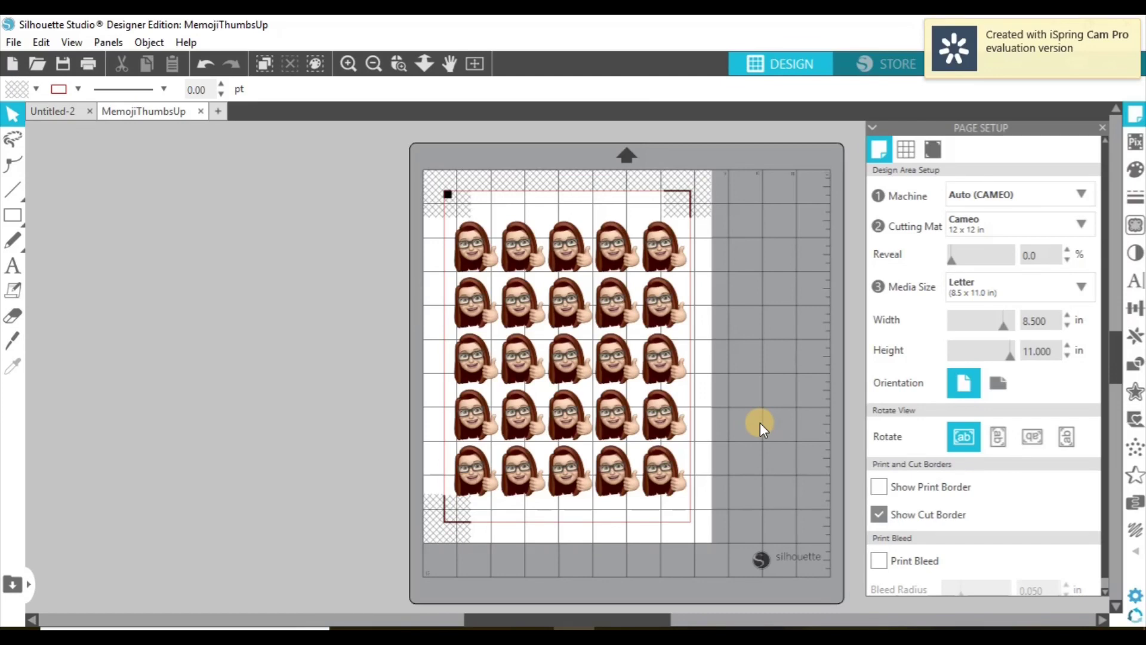
# Step: Set the HP Officejet Pro 8620's paper type to HP Everyday Photo Paper, Matte for printing
pyautogui.hotkey('ctrl', 'p')
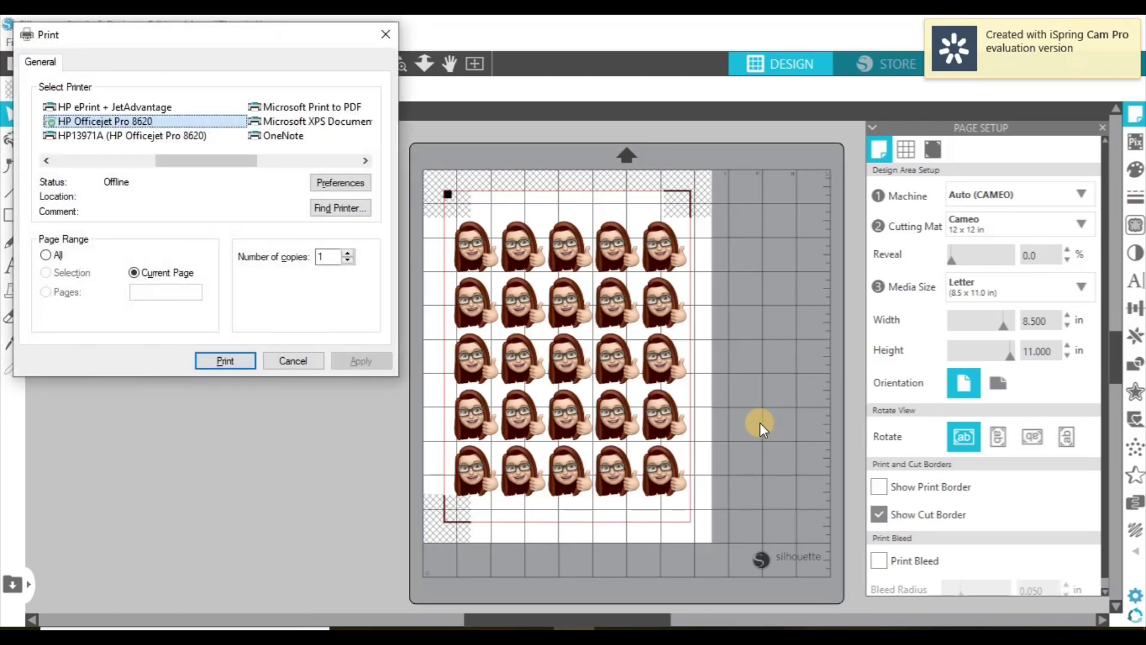
pyautogui.click(357, 187)
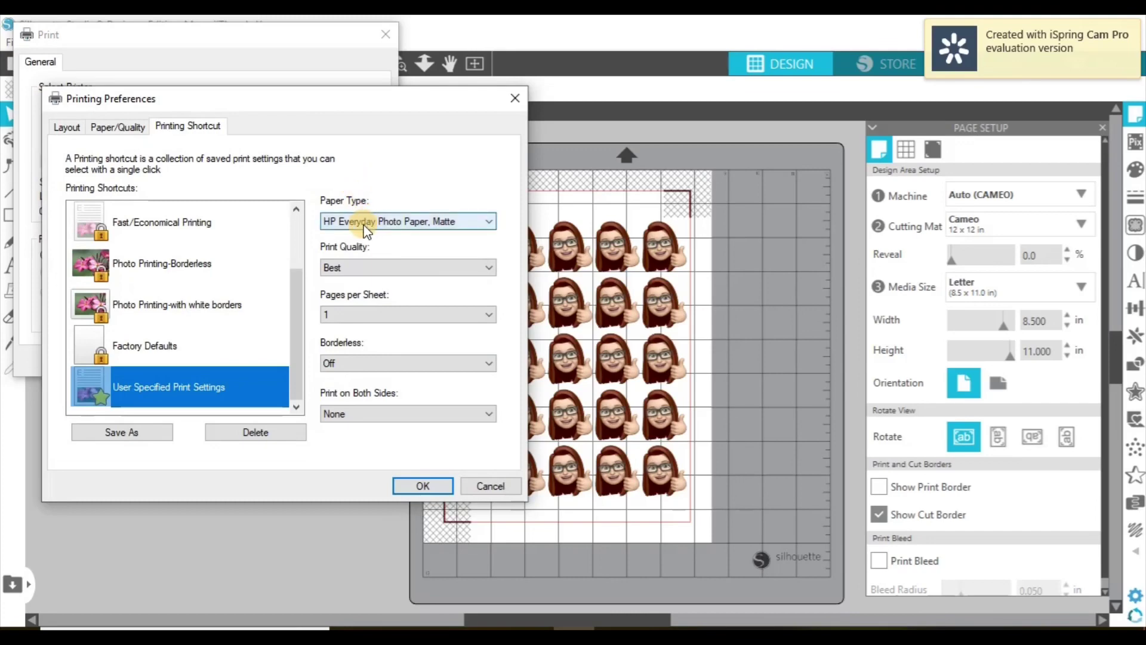
pyautogui.click(399, 223)
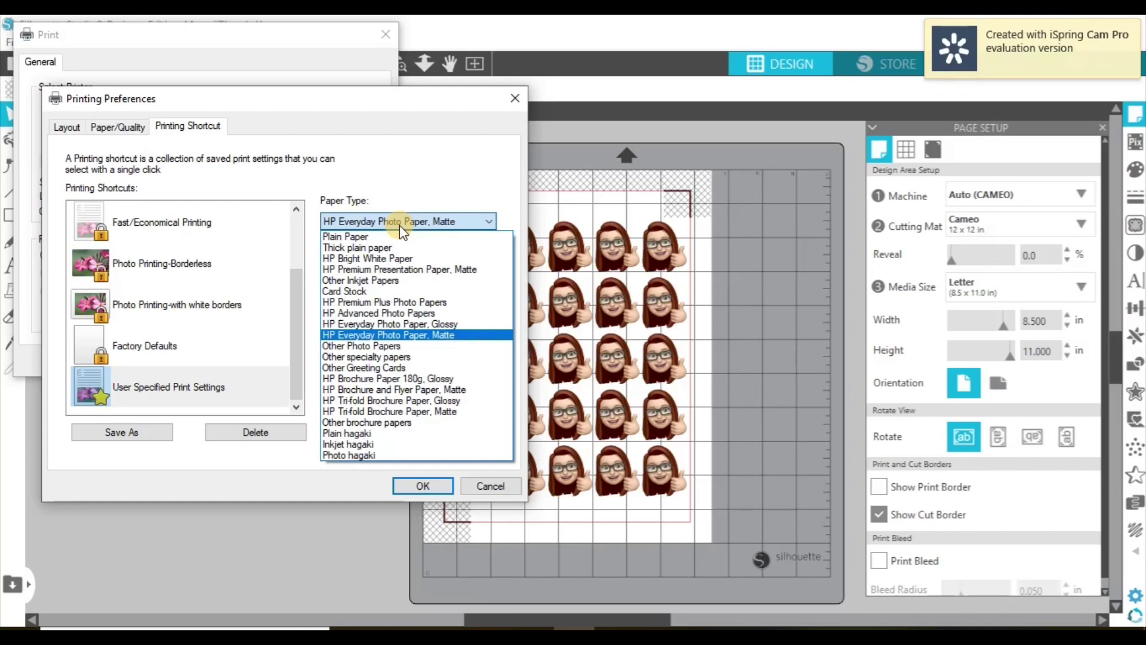
pyautogui.click(398, 336)
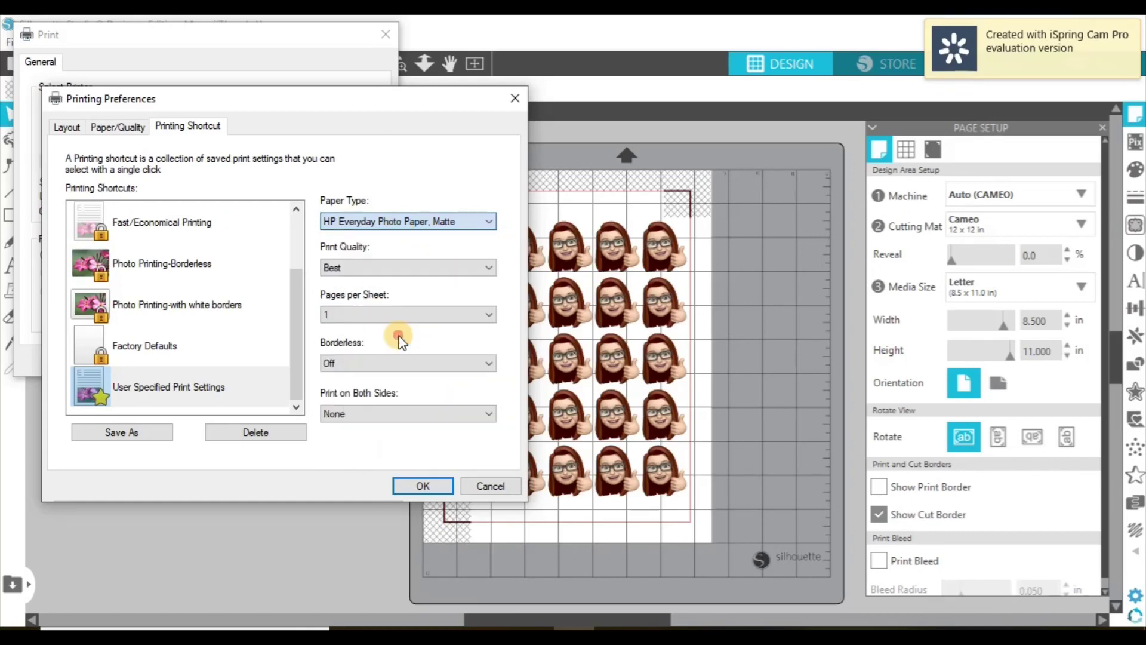
pyautogui.click(416, 485)
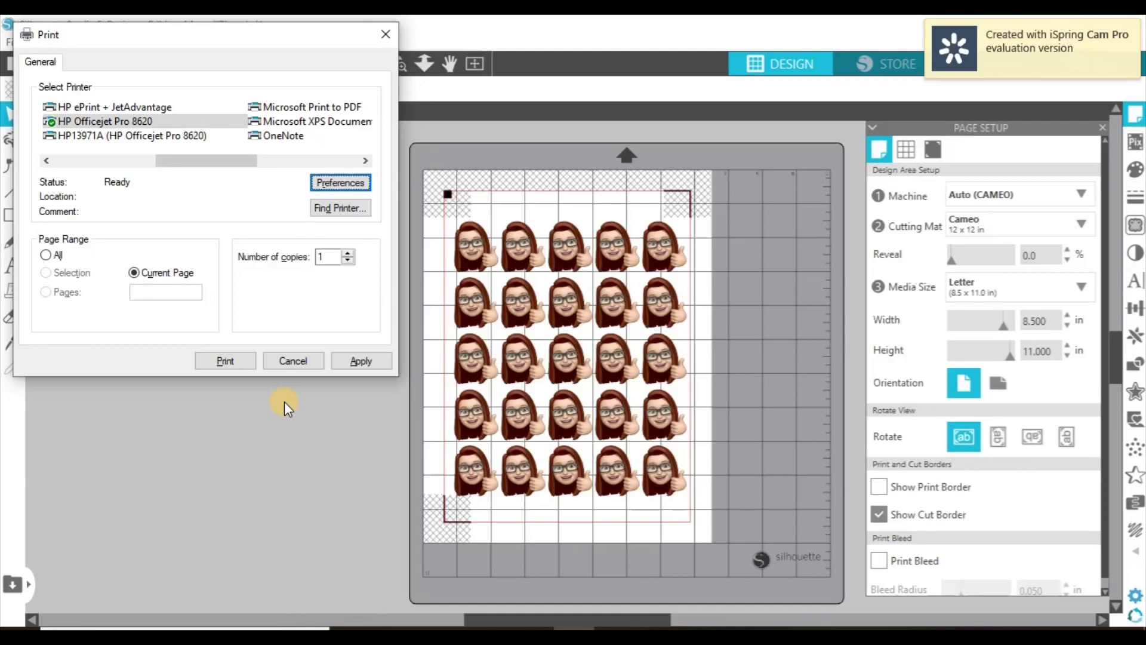
# Step: Print one copy of the Memoji sticker page on the HP Officejet Pro 8620
pyautogui.click(224, 360)
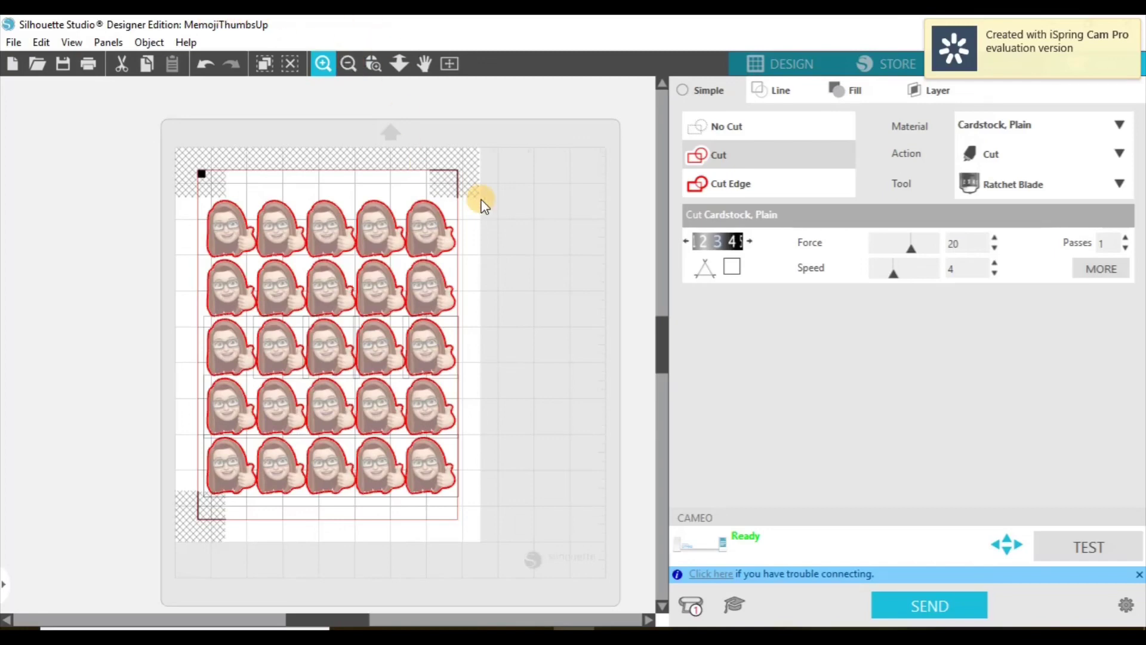
# Step: Raise the blade depth one step and check 651Vinyl's chart: Blade 3, Speed 4, Force 20
pyautogui.click(749, 246)
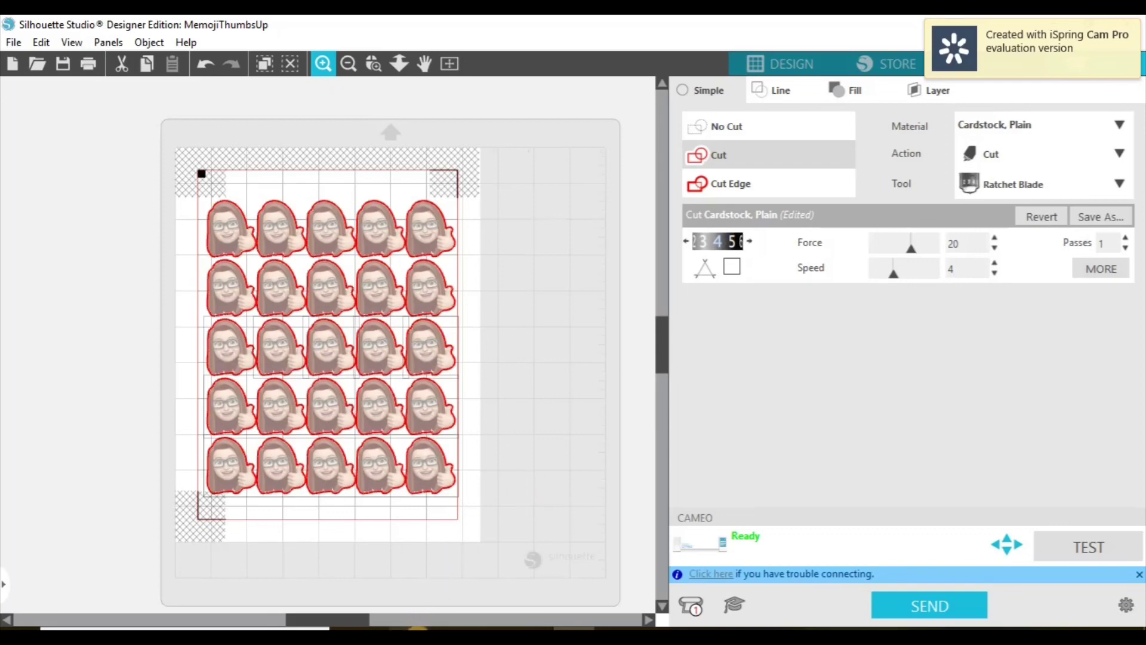
pyautogui.click(411, 626)
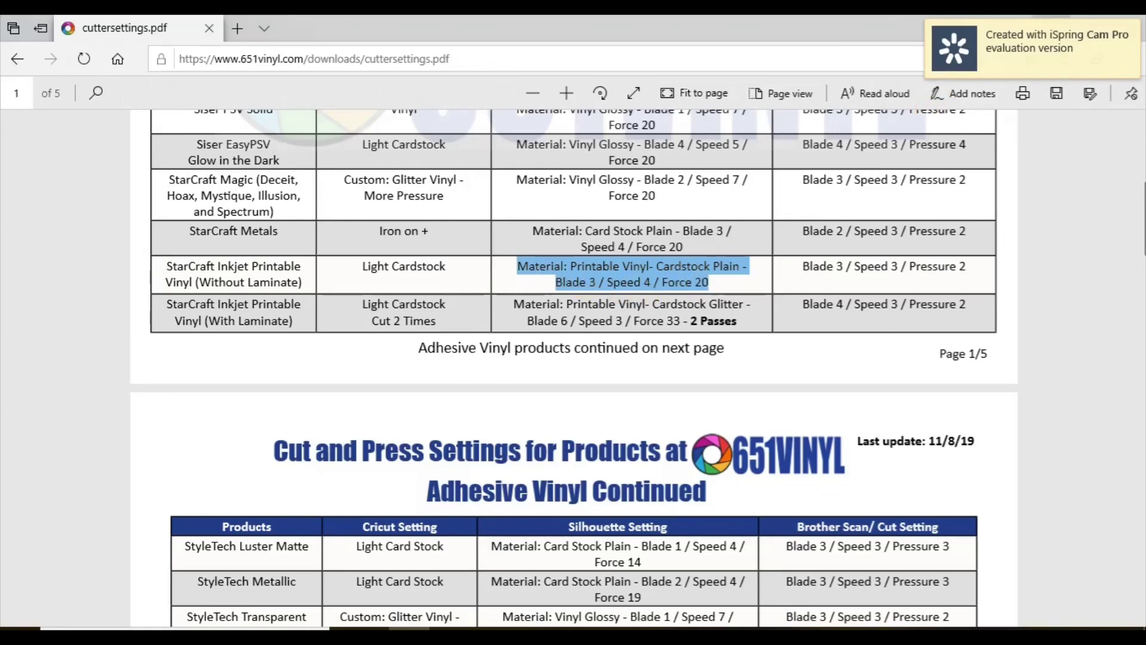
# Step: Return to the Cardstock cut settings and check the speed value of 4
pyautogui.hotkey('alt', 'Tab')
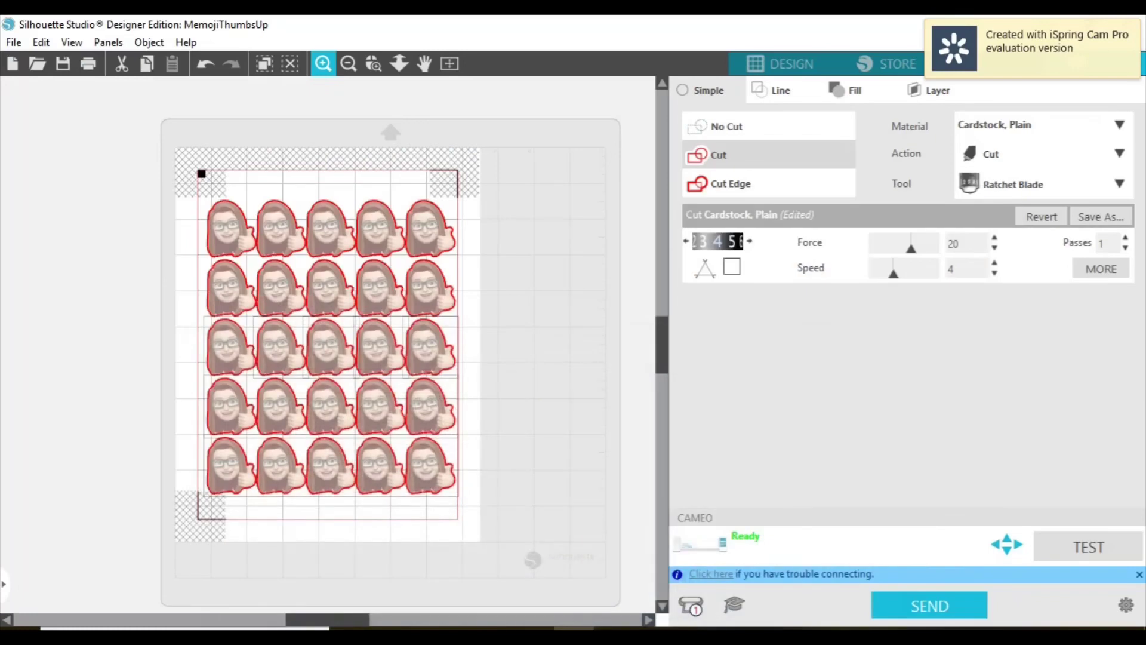
pyautogui.click(944, 262)
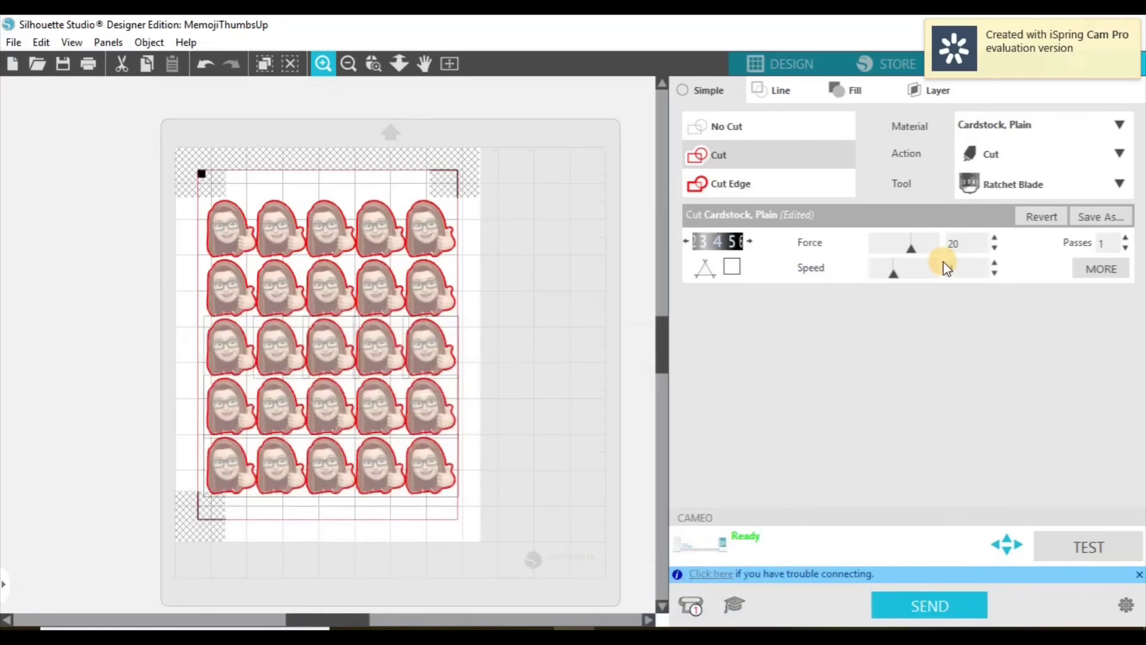